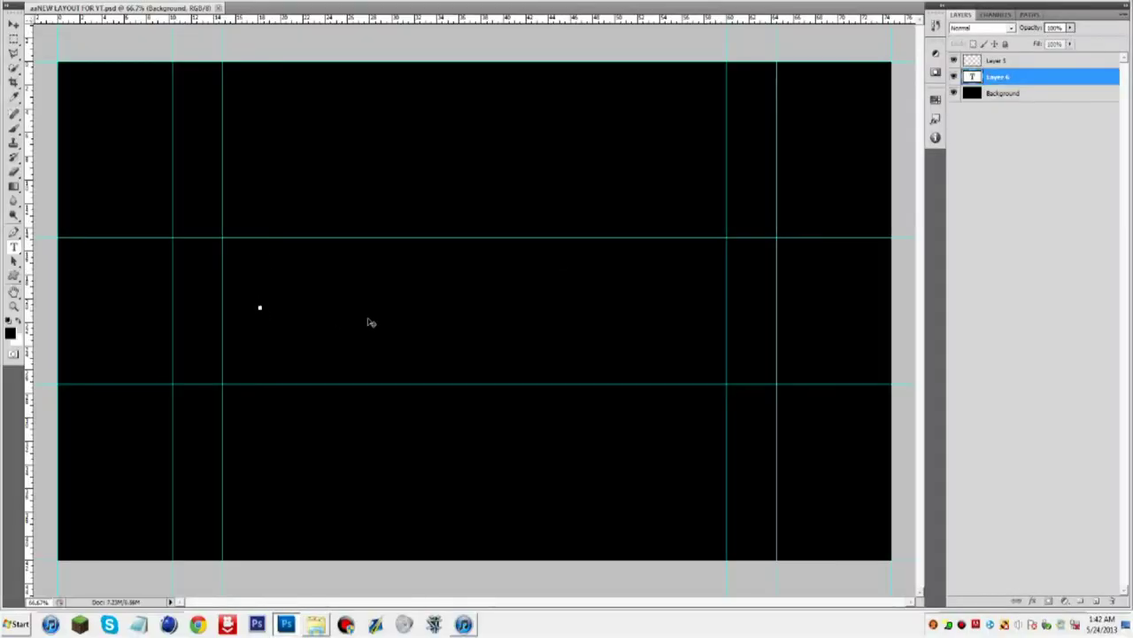
- Add the title text OFFICIALBEANNATION and enlarge it to nearly fill the width between the inner vertical guides
left_click(246, 0)
left_click(223, 176)
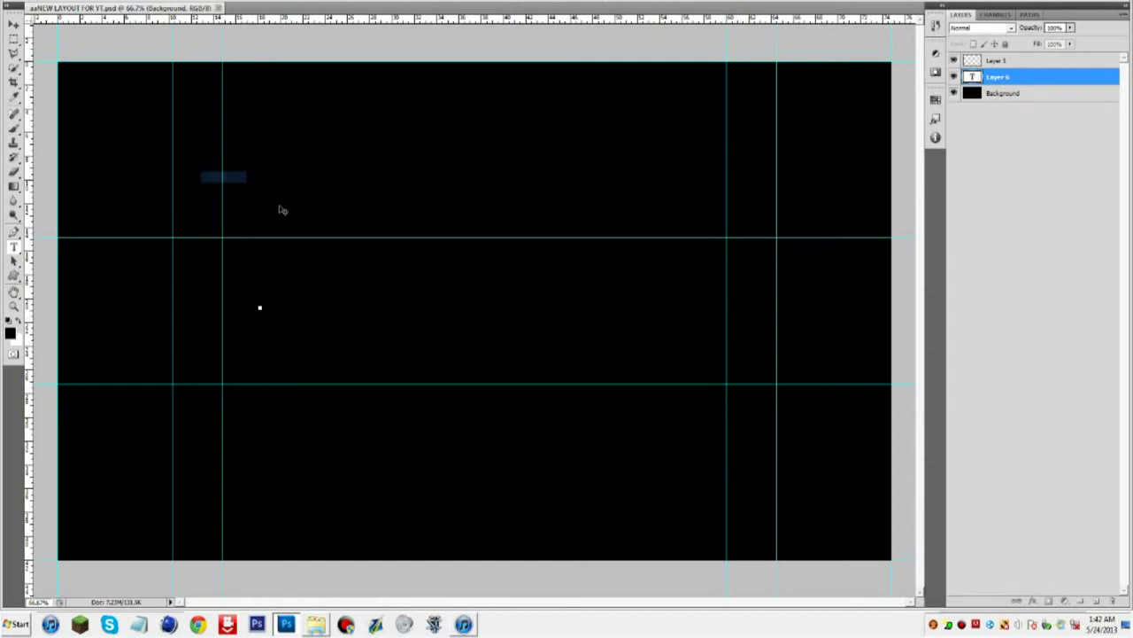
type("ASDFAS")
key("ctrl+z")
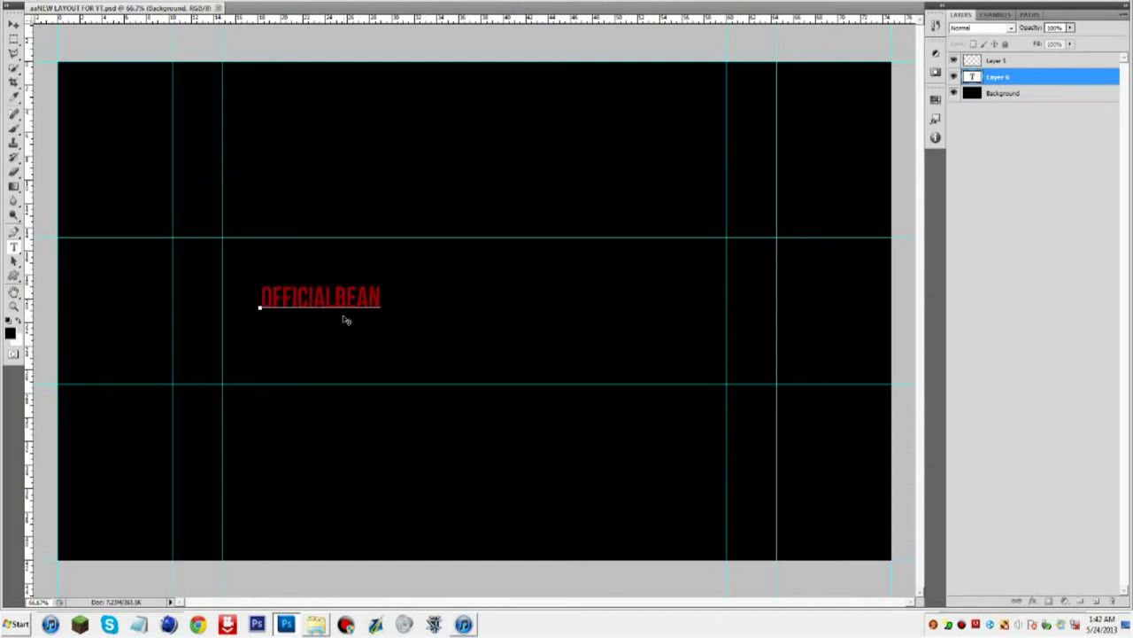
type("NATION")
left_click_drag(444, 281, 730, 236)
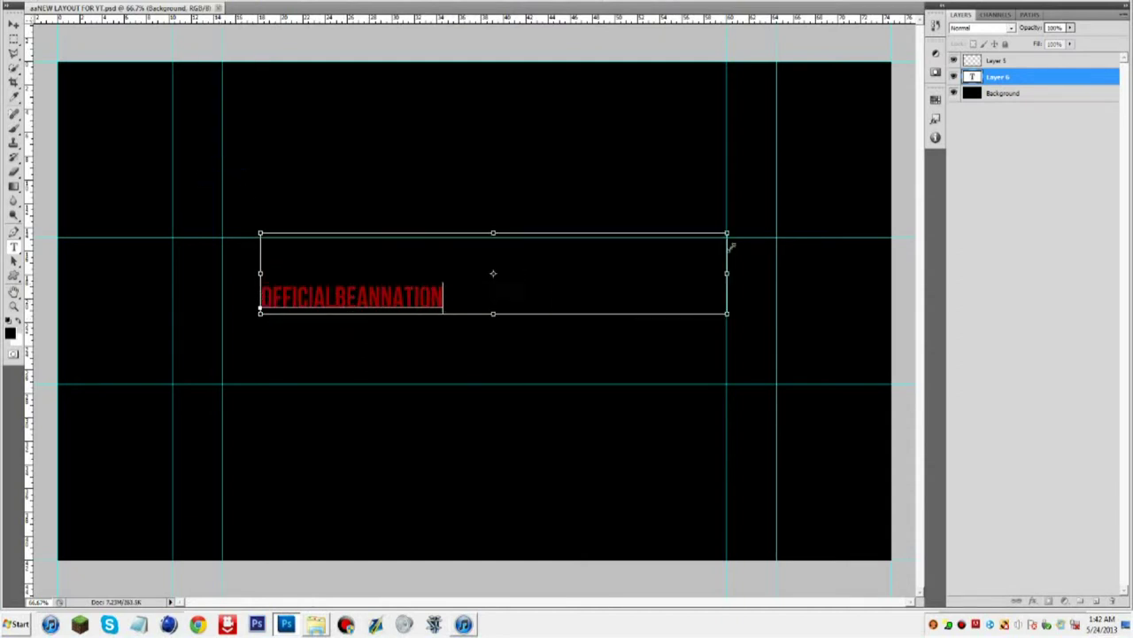
left_click_drag(648, 357, 625, 442)
left_click(660, 0)
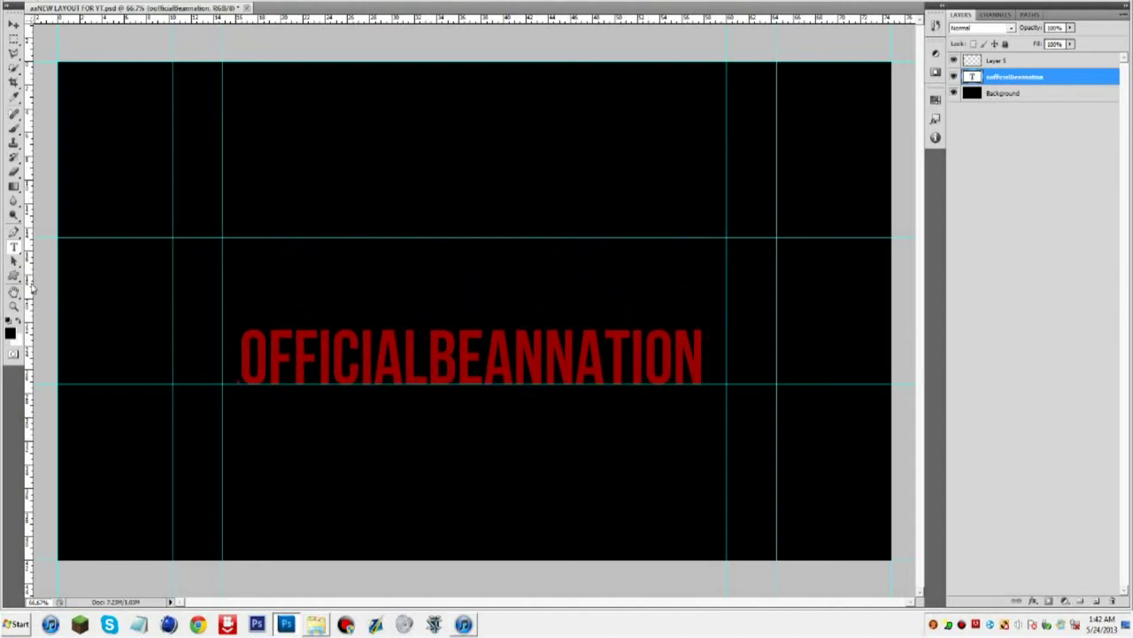
- Add vertical and horizontal guides through the middle of the canvas and centre the title text on them
left_click_drag(30, 286, 267, 461)
left_click_drag(30, 237, 474, 263)
left_click_drag(412, 26, 410, 309)
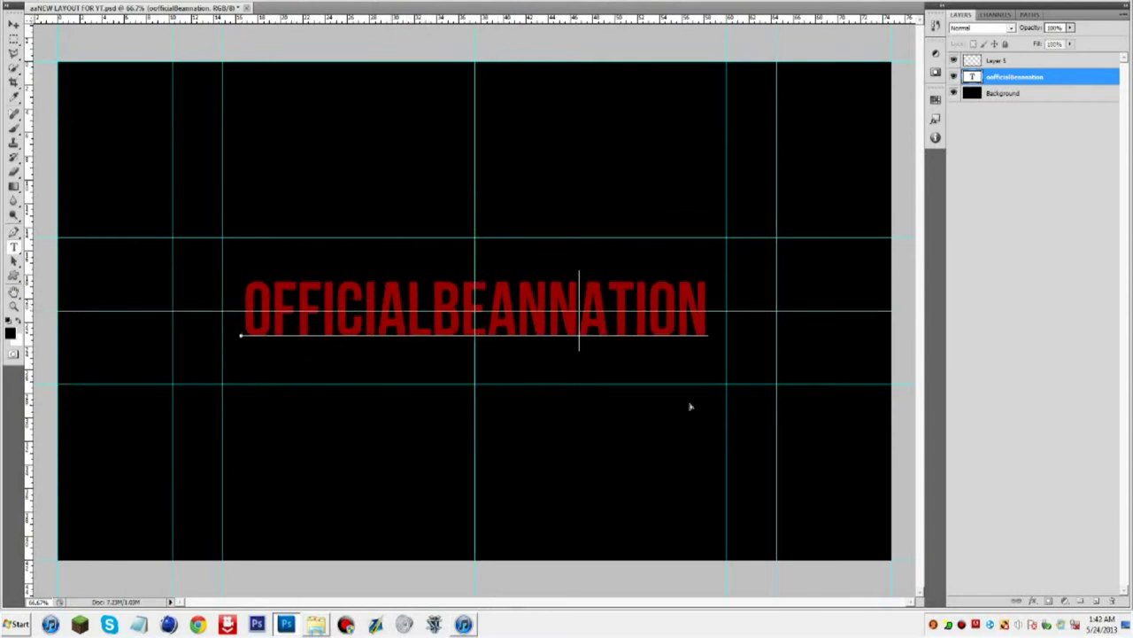
key("ctrl+Return")
- Add the text "Hub's", shrink it and place it under the right end of the title
left_click(310, 378)
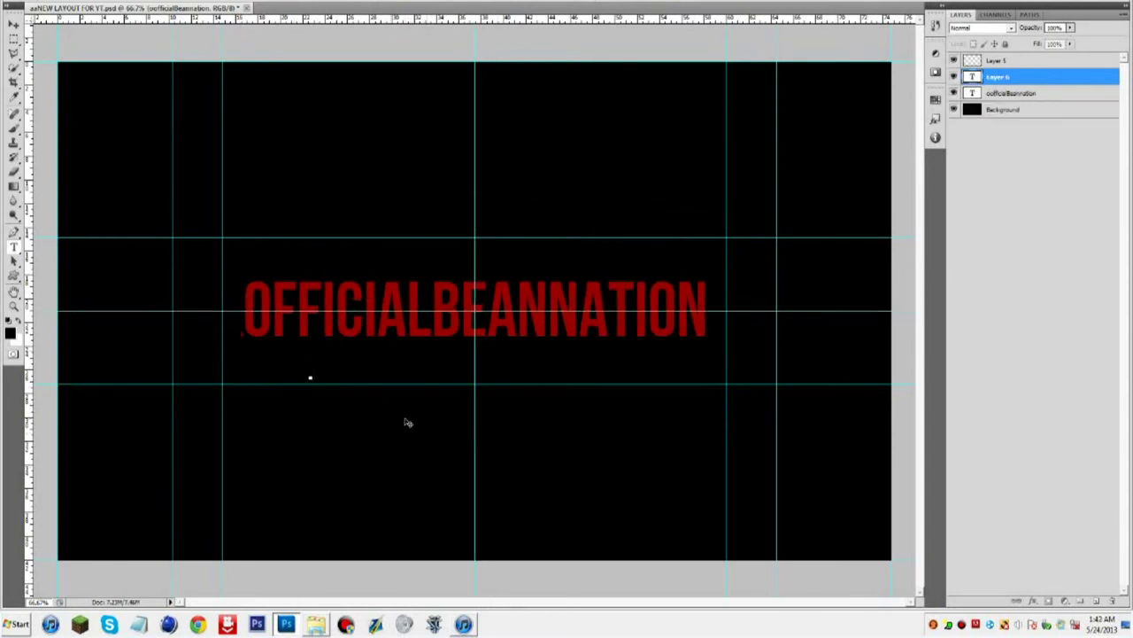
type("HUBS")
left_click_drag(361, 356, 333, 372)
left_click_drag(380, 451, 704, 435)
key("ctrl+Return")
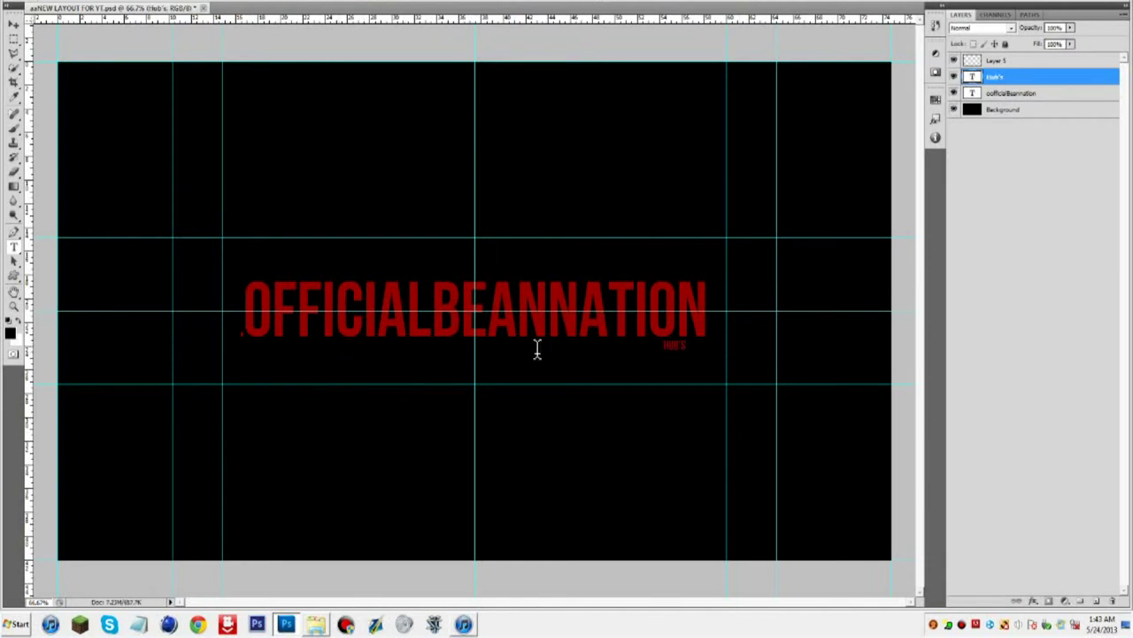
- Add the text "Connect", shrink it and place it under the left end of the title
left_click(374, 351)
type(".comnnect")
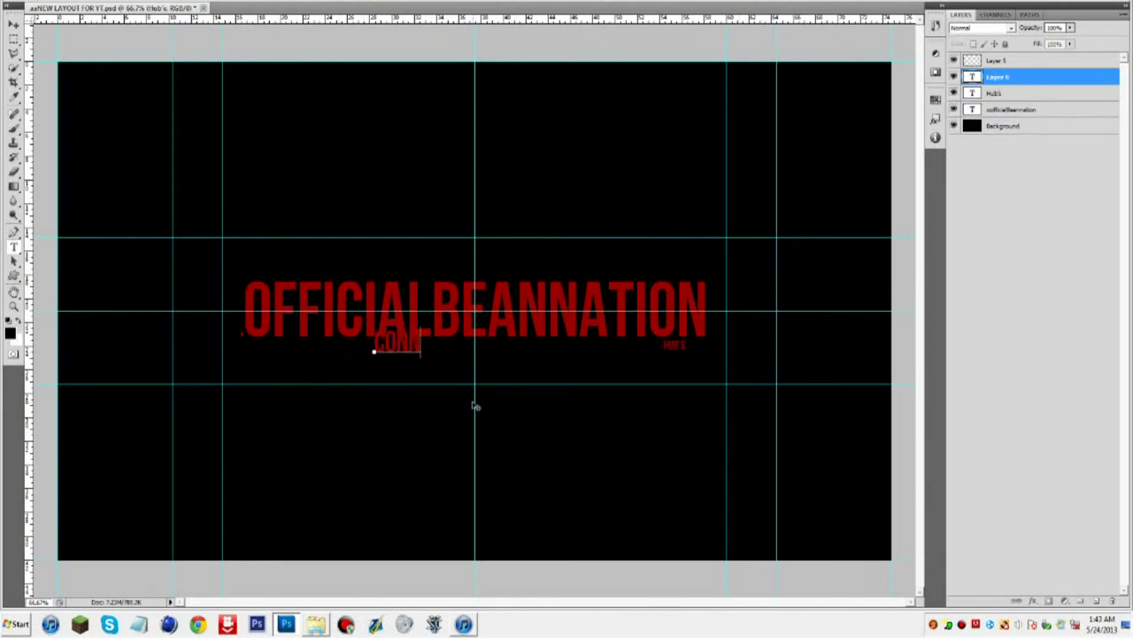
left_click_drag(429, 410, 363, 434)
left_click_drag(390, 351, 347, 364)
left_click_drag(357, 455, 319, 433)
key("ctrl+Return")
- Add a small "Follow" text centred on the vertical guide just below the title
left_click(459, 363)
key("BackSpace")
type("o")
left_click_drag(456, 377, 509, 375)
left_click_drag(509, 375, 481, 374)
key("ctrl+Return")
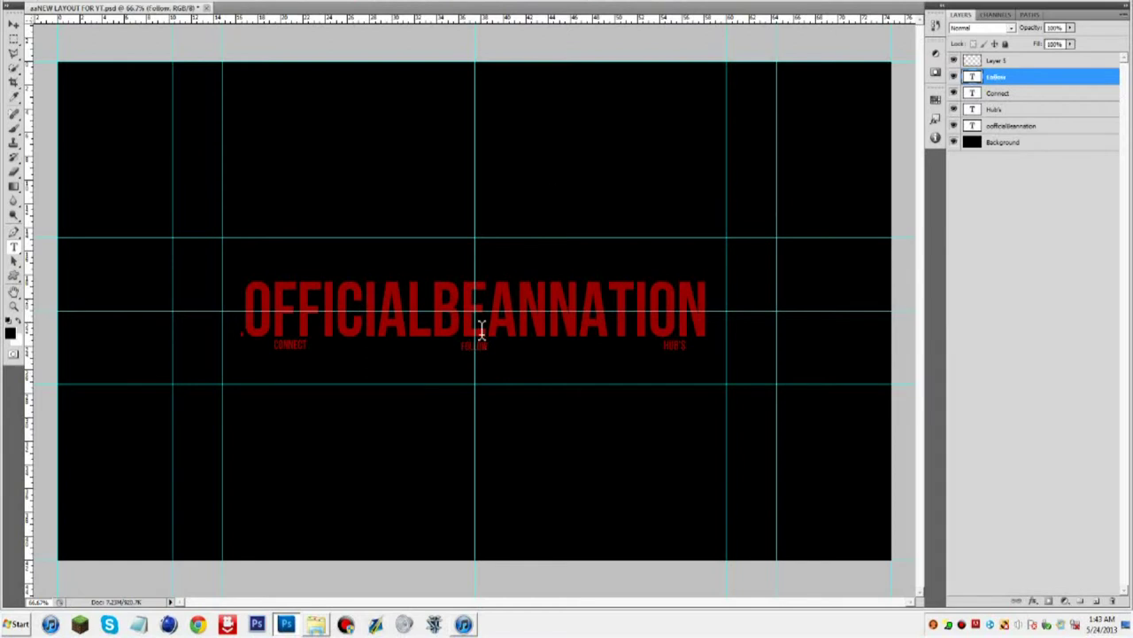
- Align the Connect, Follow and Hub's labels in one row, with horizontal guides directly above and below them
left_click(274, 348)
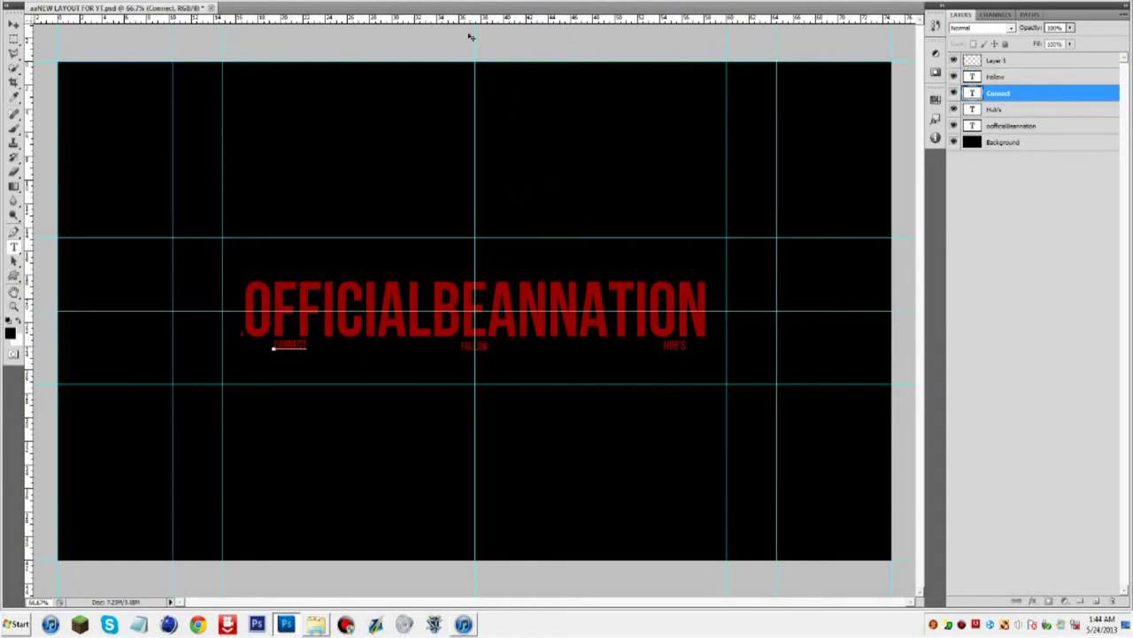
left_click(674, 345)
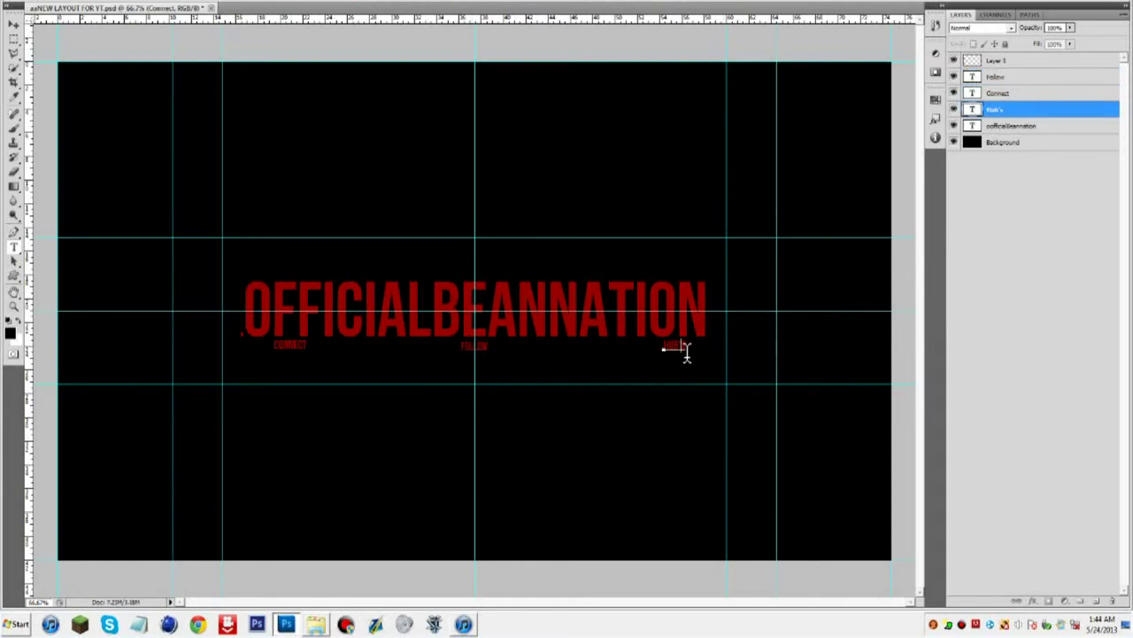
left_click_drag(528, 339, 528, 341)
left_click(535, 328)
key("ctrl+Return")
left_click(476, 348)
key("ctrl+Return")
left_click(297, 346)
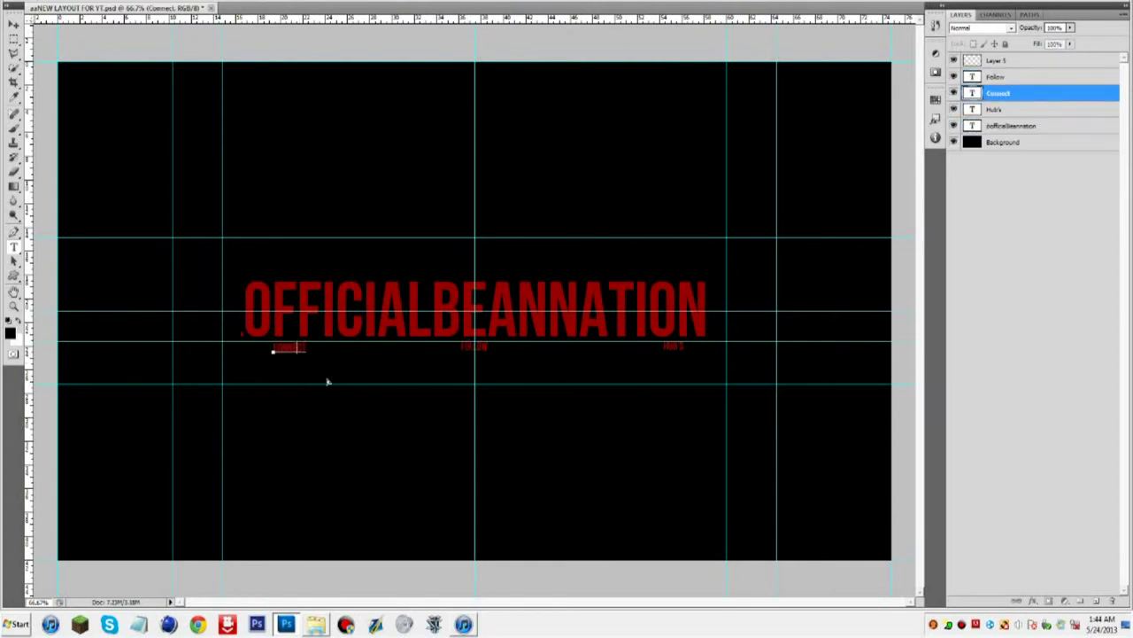
left_click(674, 346)
left_click_drag(559, 19, 591, 351)
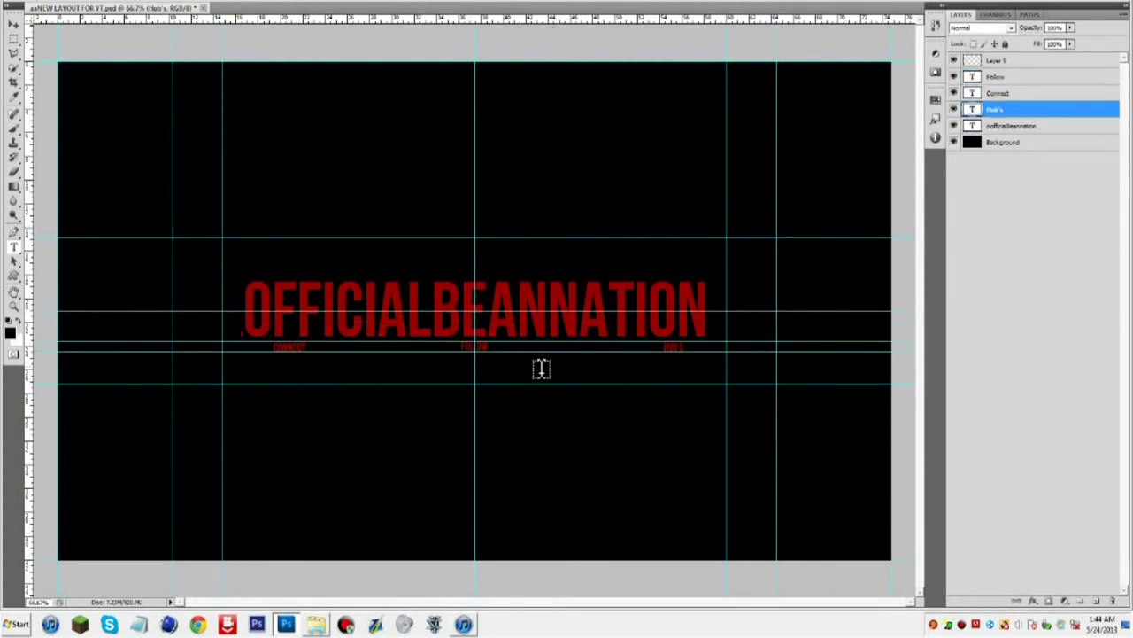
- Add the text "Twitter", shrink it and centre it beneath the Follow label
left_click(488, 365)
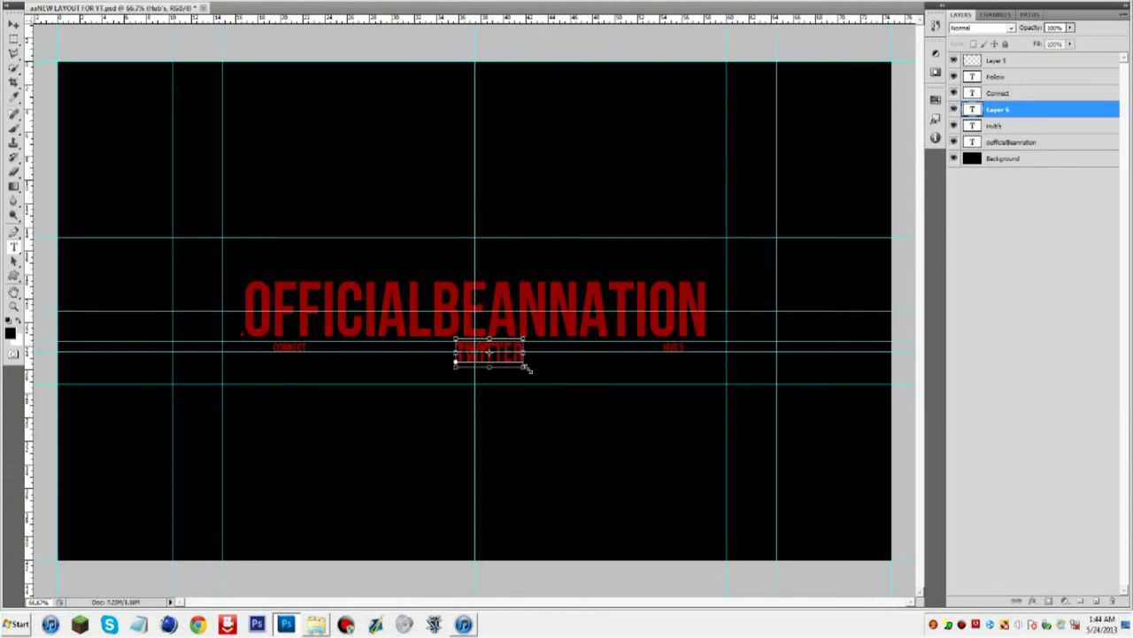
left_click_drag(525, 365, 485, 350)
left_click_drag(490, 364, 496, 383)
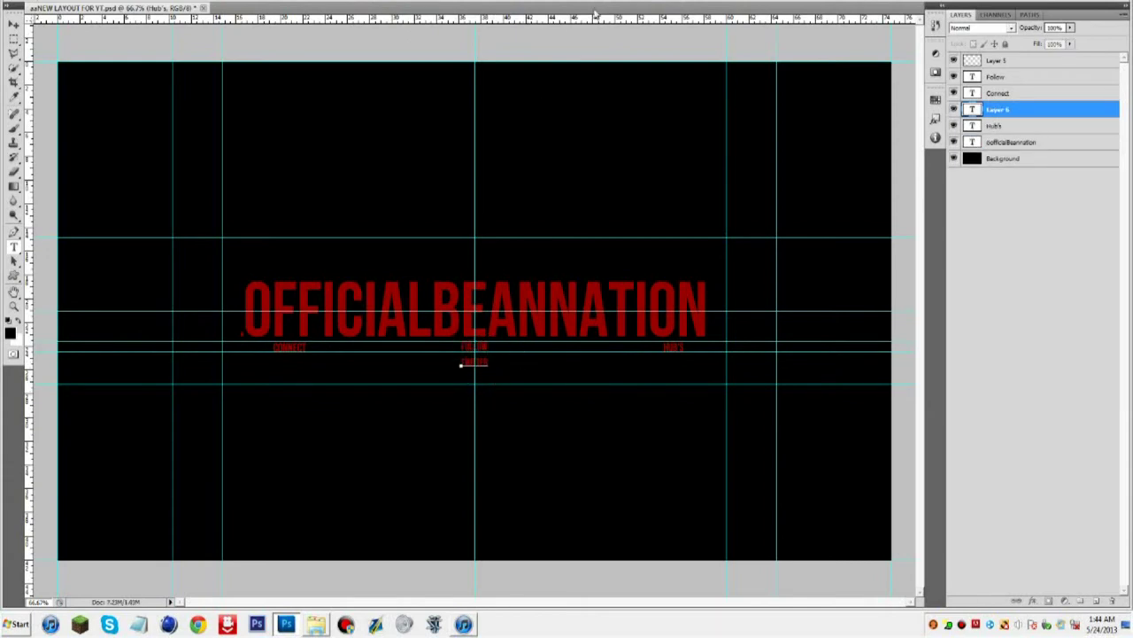
- Add the text "Facebook", reduce its font size and centre it beneath the Twitter label
left_click(445, 458)
type("Facebook")
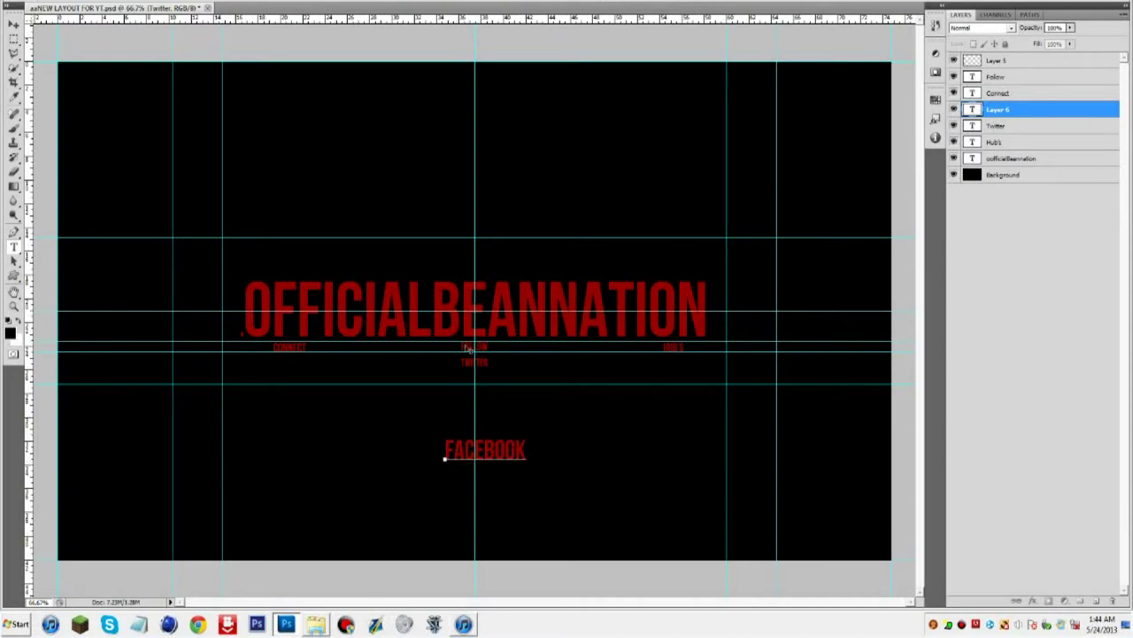
key("ctrl+a")
key("ctrl+shift+comma")
key("ctrl+shift+comma")
key("ctrl+shift+comma")
key("ctrl+shift+comma")
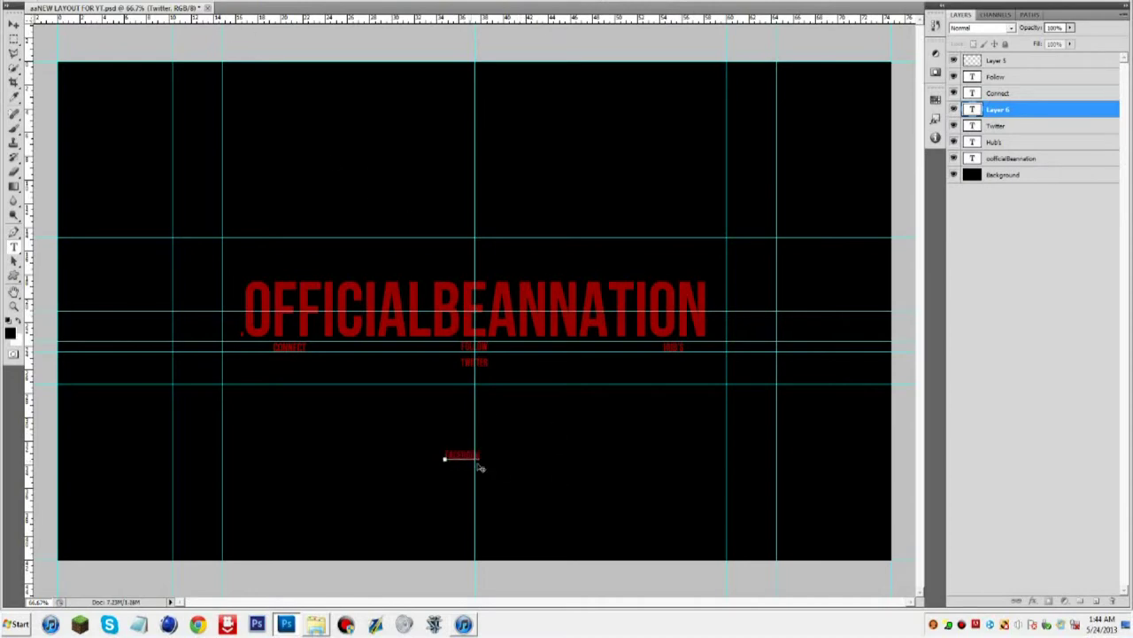
key("ctrl+Return")
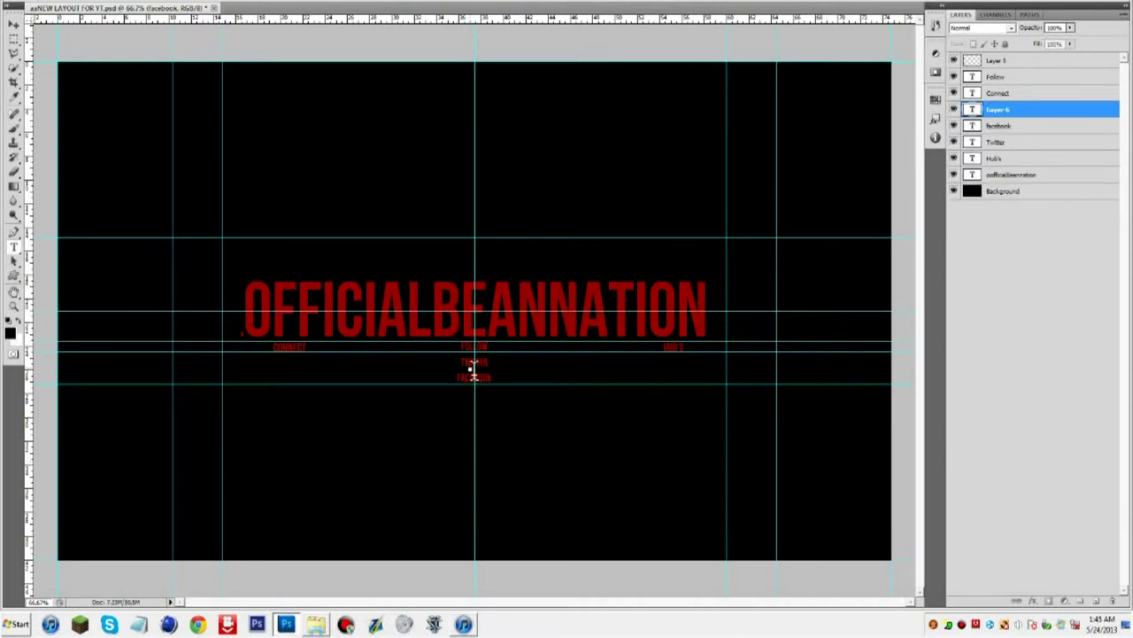
- Adjust the font size of the Twitter label
double_click(473, 363)
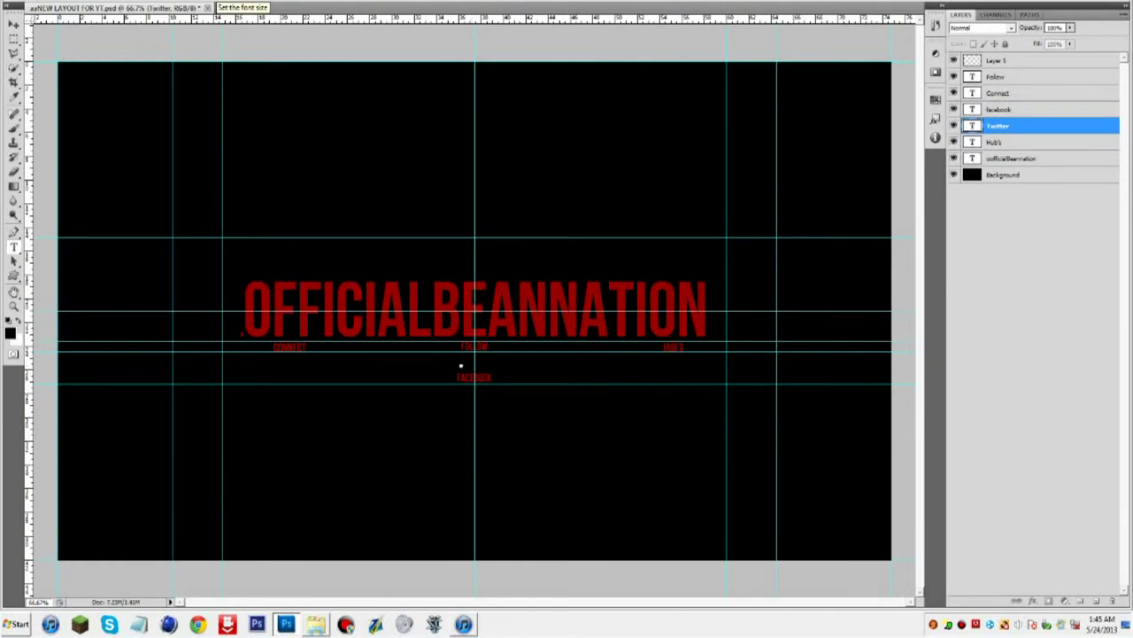
type("0")
left_click(586, 3)
- Replace the Connect label's text with "Join!"
left_click(266, 373)
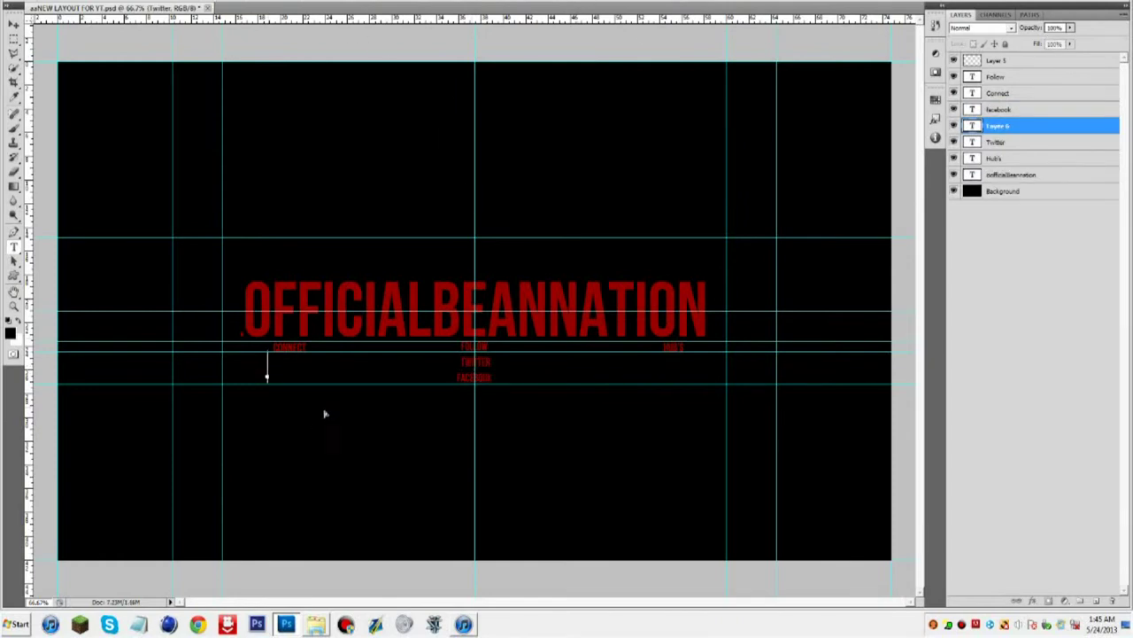
double_click(288, 352)
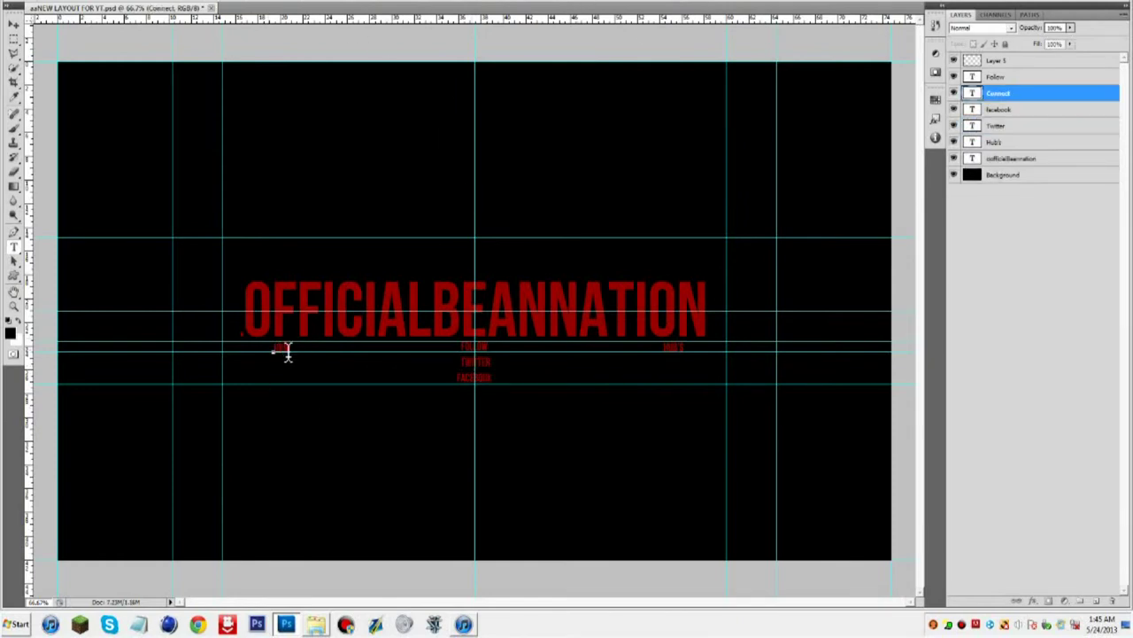
type("Join")
key("ctrl+Return")
- Add a new text "Now!" beneath the Join! label
left_click(259, 368)
type("Goo")
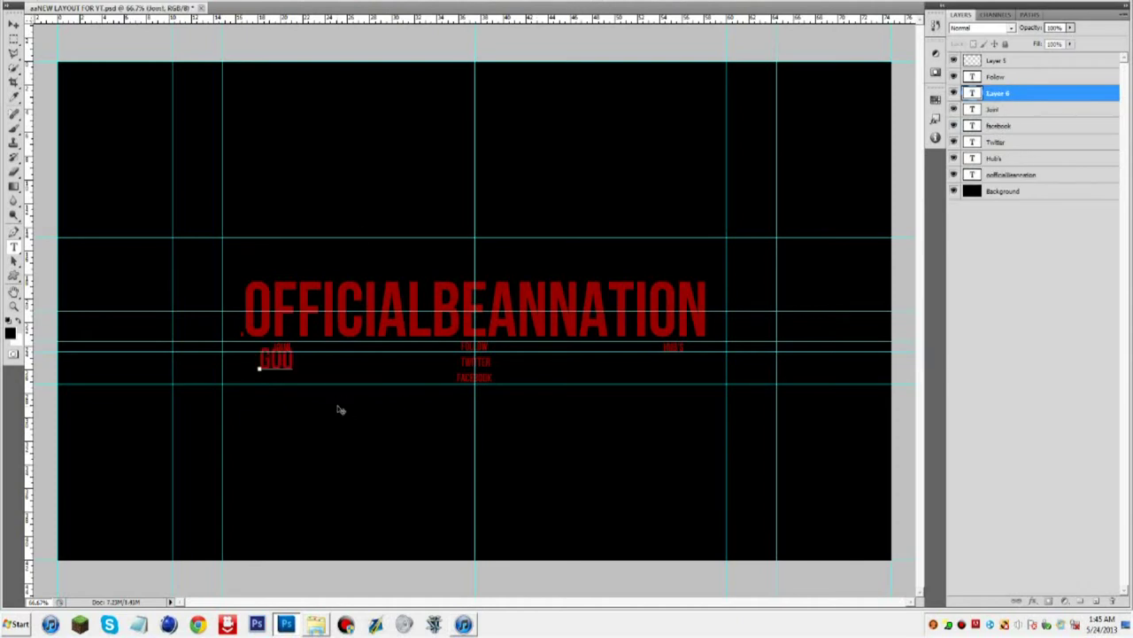
key("BackSpace")
key("BackSpace")
key("BackSpace")
key("BackSpace")
key("BackSpace")
type("Now!")
key("ctrl+Return")
- Enlarge Join!, shrink Now! to a matching size and stack the two under the left end of the title
left_click(283, 347)
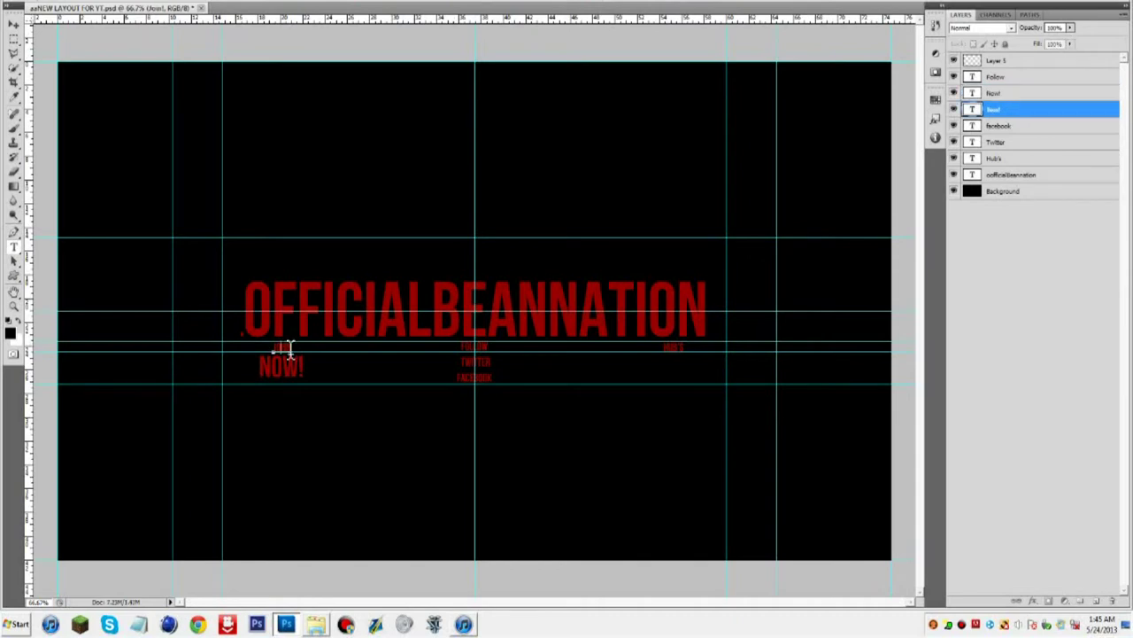
left_click_drag(291, 353, 316, 399)
left_click(294, 367)
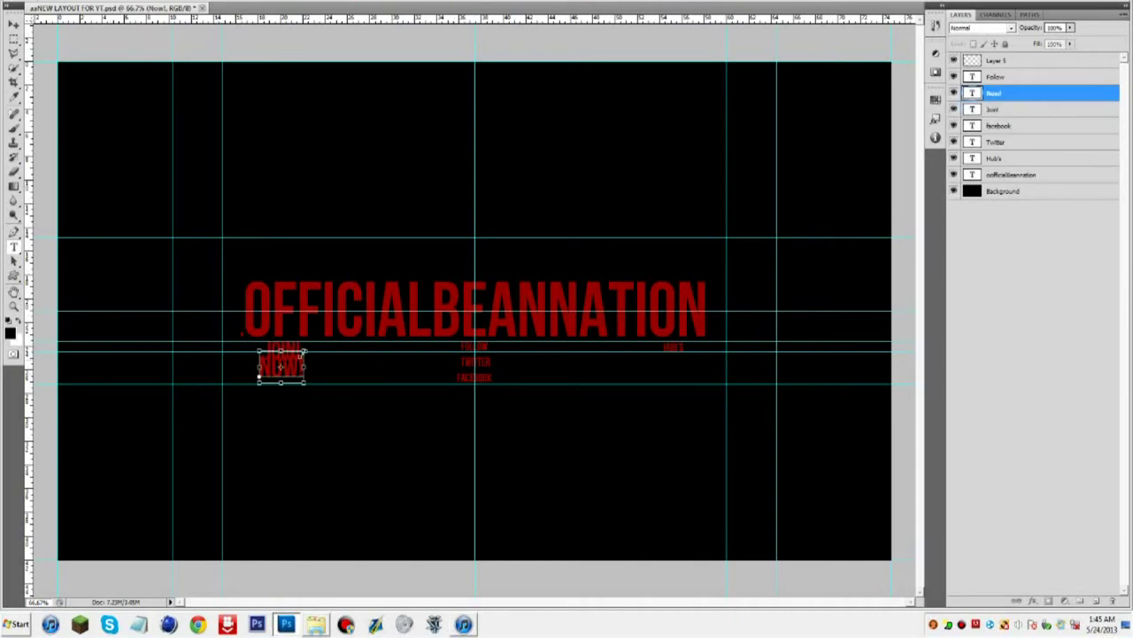
left_click_drag(261, 350, 269, 356)
left_click_drag(325, 401, 322, 403)
left_click(597, 3)
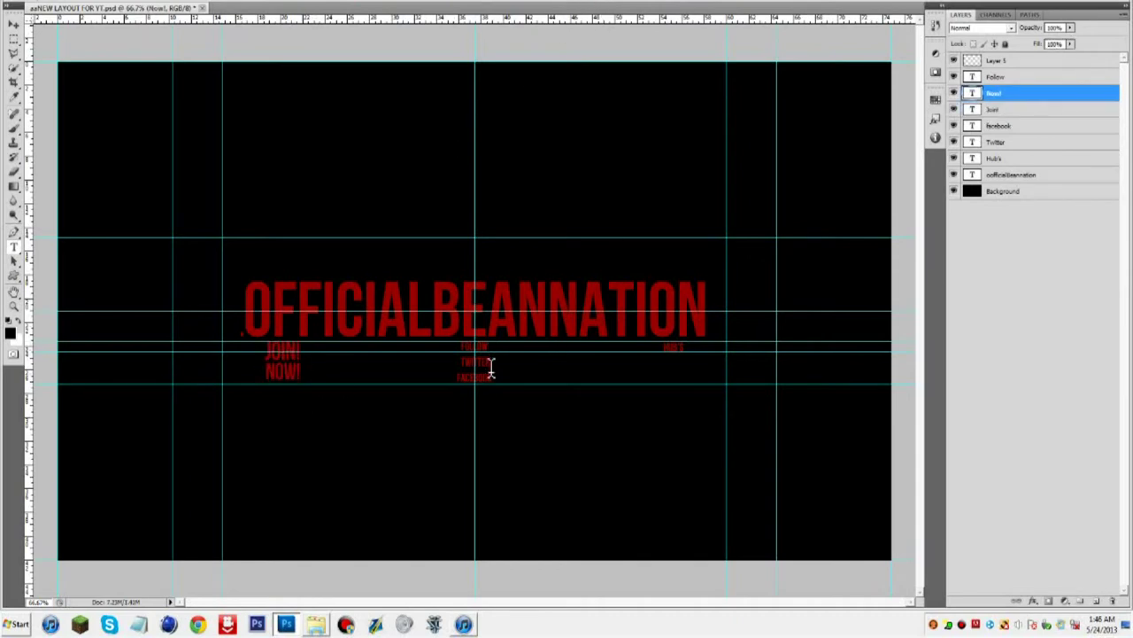
- Add the text "OfficialBeanGFX", shrink it and place it beneath the Hub's label
left_click(661, 368)
type("OFFCIALBEANGFX")
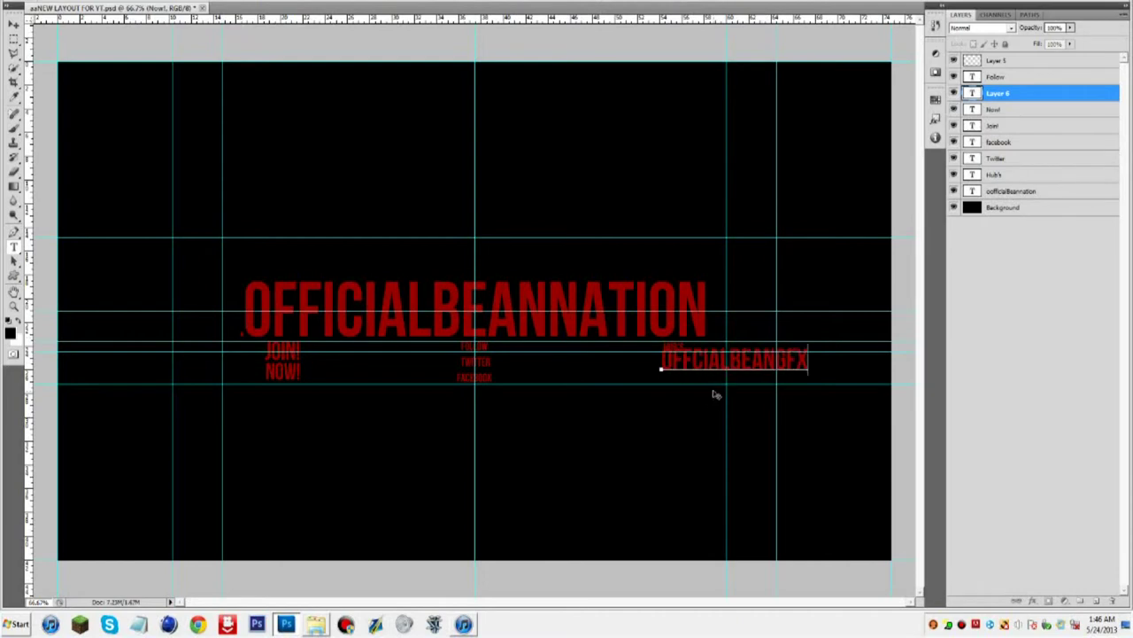
left_click_drag(812, 379, 710, 376)
left_click_drag(696, 386, 689, 393)
left_click(597, 3)
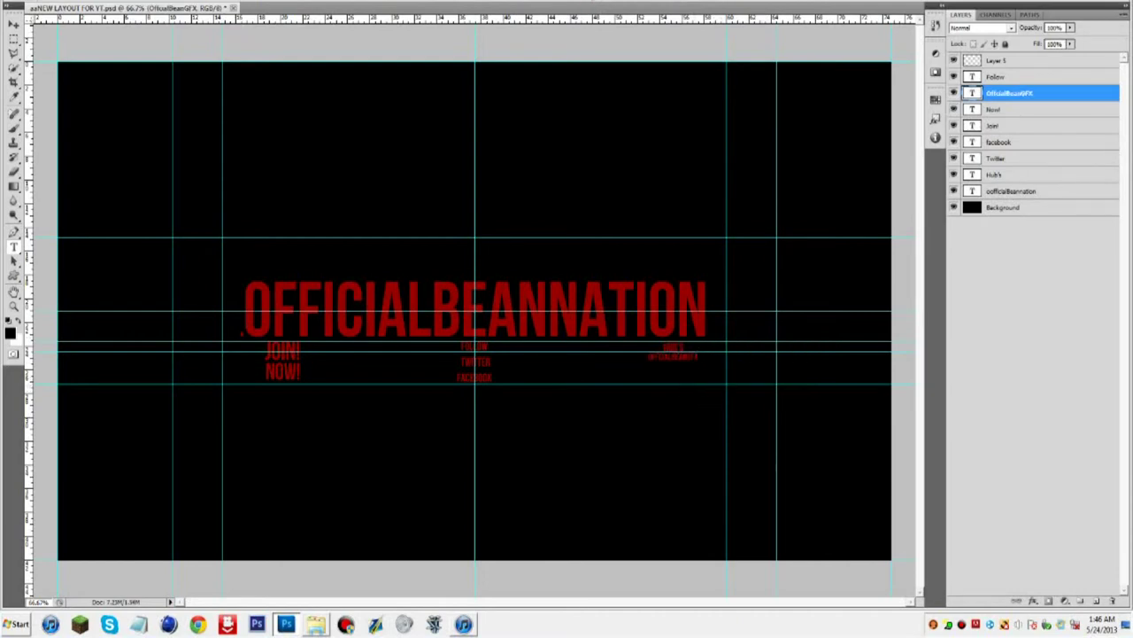
- Change the Hub's label to "Official Hub's" and move the OfficialBeanGFX text slightly lower beneath it
left_click(674, 347)
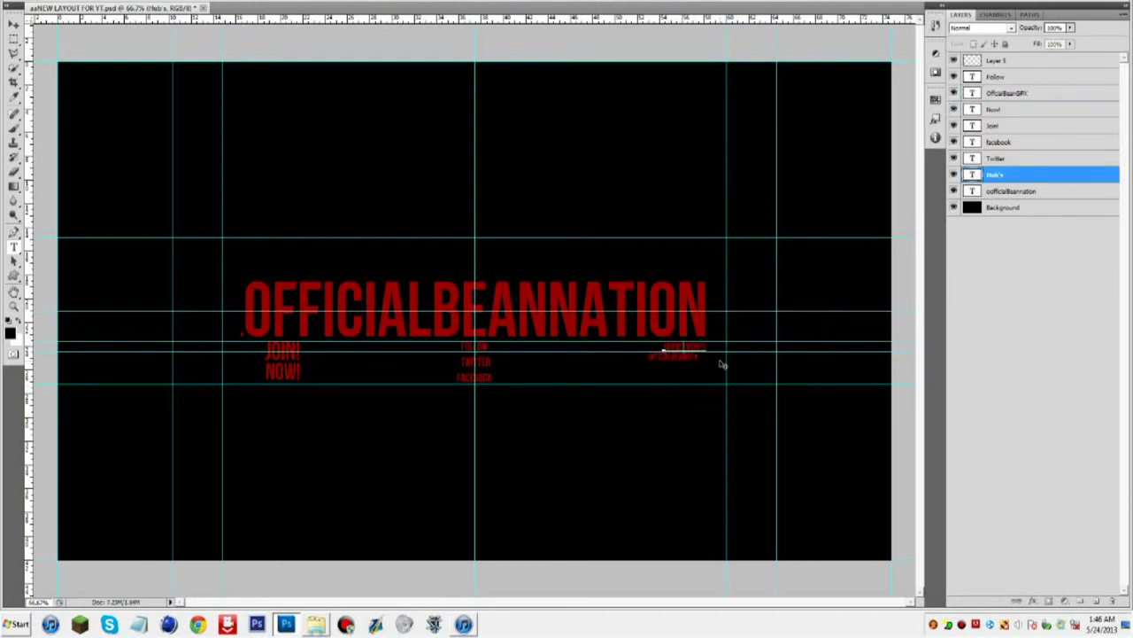
left_click(679, 357)
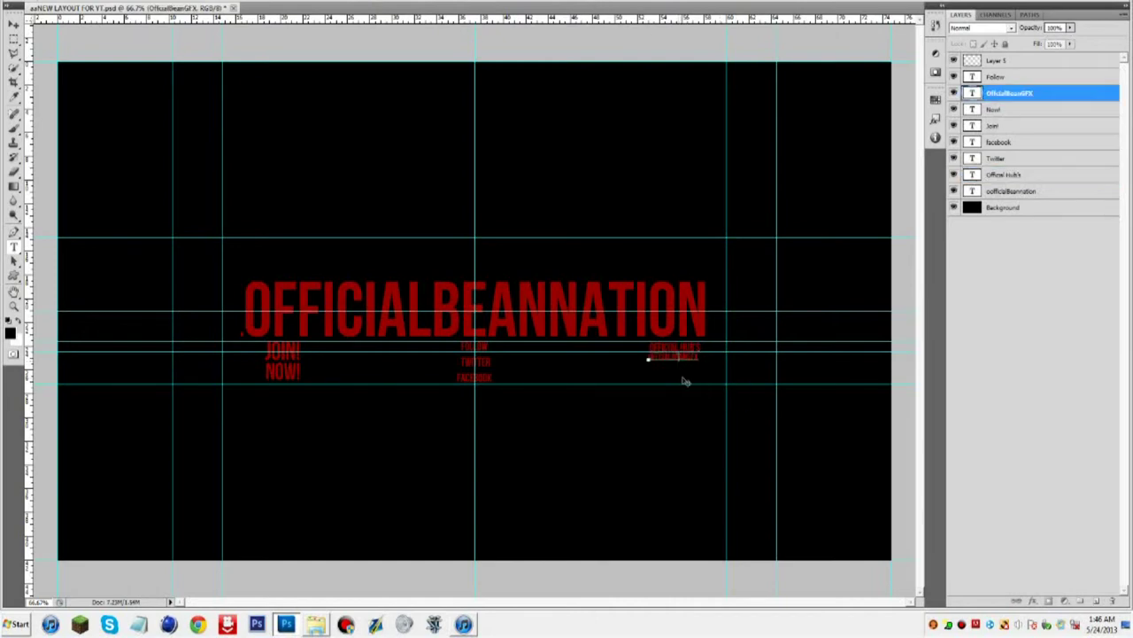
left_click(686, 357)
left_click_drag(685, 388, 674, 422)
left_click(596, 3)
left_click(677, 357)
key("ctrl+Return")
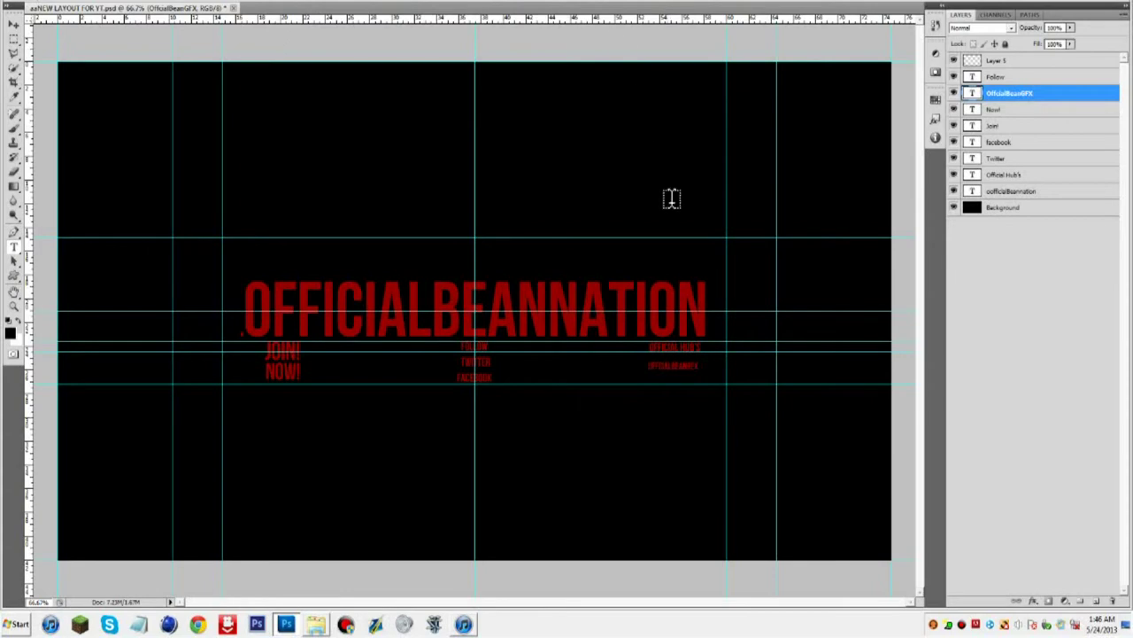
- Open AP Arts GFXPack.psd from the "Doing a BG Click Here" folder inside GFX and float its document window
left_click(316, 624)
left_click(294, 80)
left_click(271, 80)
left_click(279, 258)
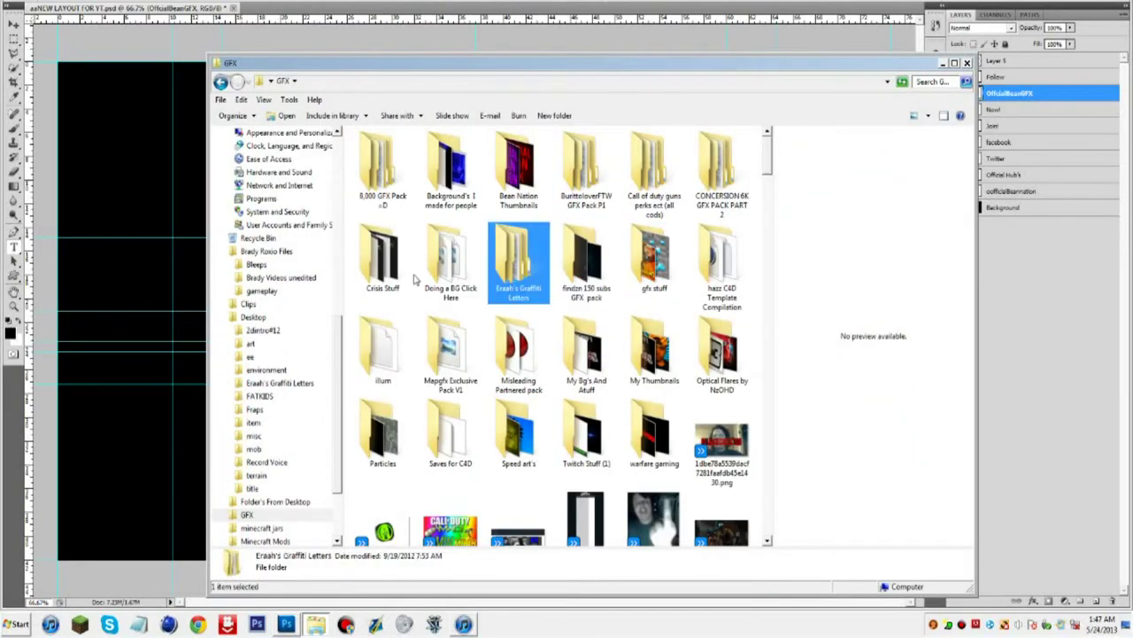
left_click(450, 259)
left_click(433, 168)
left_click_drag(304, 9, 301, 66)
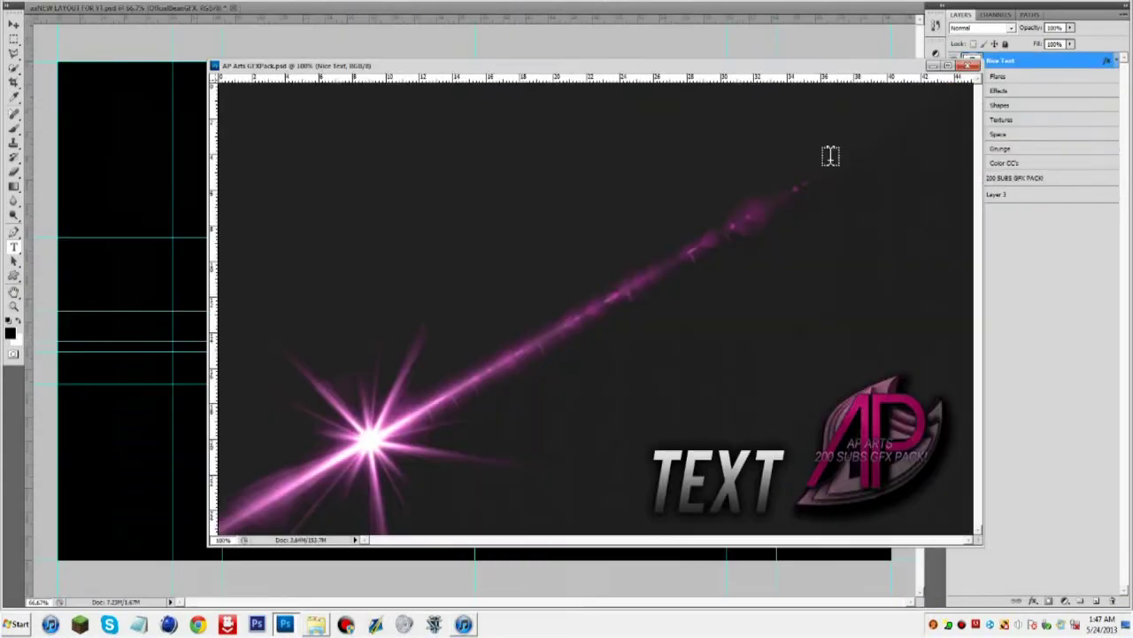
- Copy all layers and groups of the AP Arts pack into the layout document and close the pack
left_click(1025, 194, "shift")
left_click_drag(1028, 174, 184, 244)
left_click(968, 65)
- Hide the imported Nice Text, Layer 6 and 200 SUBS GFX PACK! layers and the Flares group
left_click(954, 94)
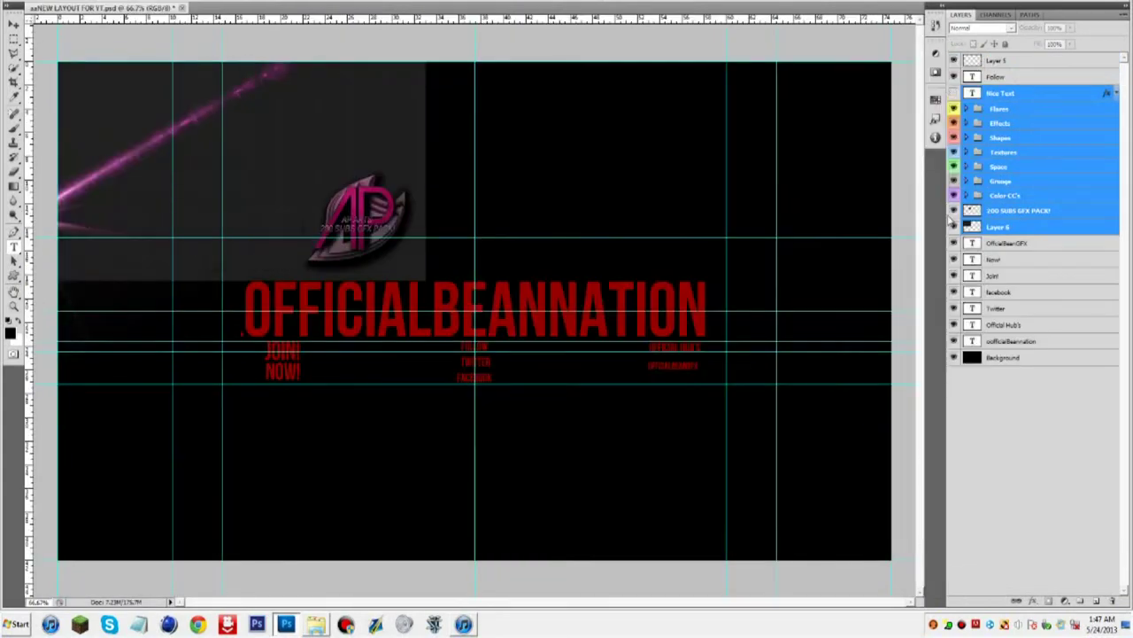
left_click(954, 227)
left_click(954, 212)
left_click(954, 108)
- Copy the layer style of Nice Text and paste it onto the Follow layer
left_click(1017, 93)
right_click(1019, 94)
left_click(1043, 242)
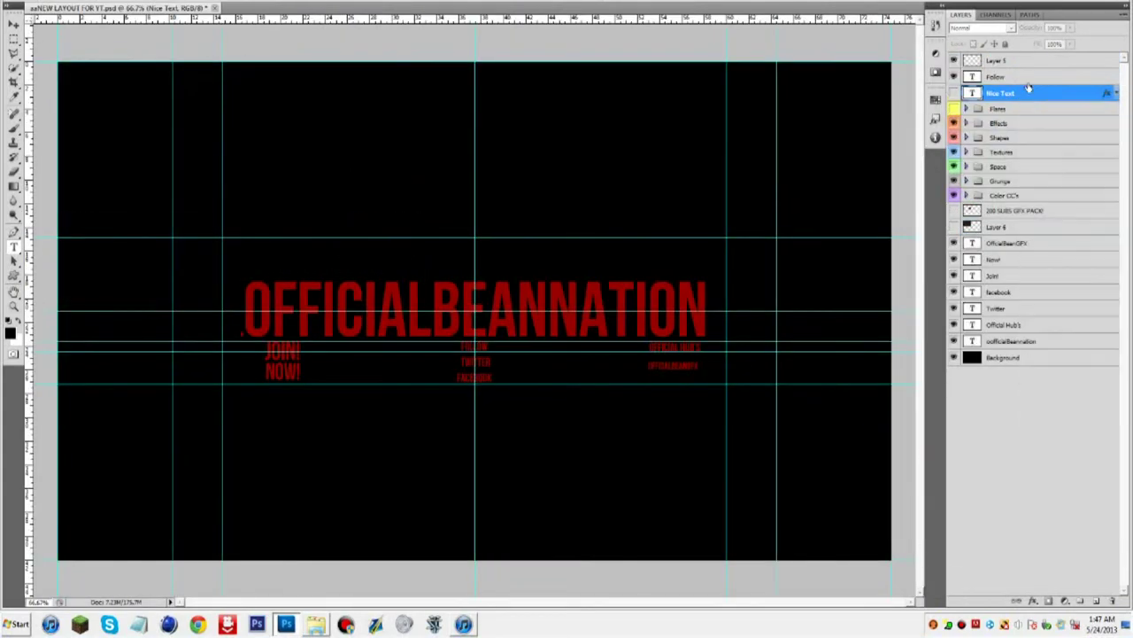
right_click(1024, 78)
left_click(1041, 239)
- Move the Follow layer directly above OfficialBeanGFX and paste the copied layer style onto OfficialBeanGFX
left_click_drag(1019, 78, 999, 285)
right_click(996, 291)
left_click(1023, 538)
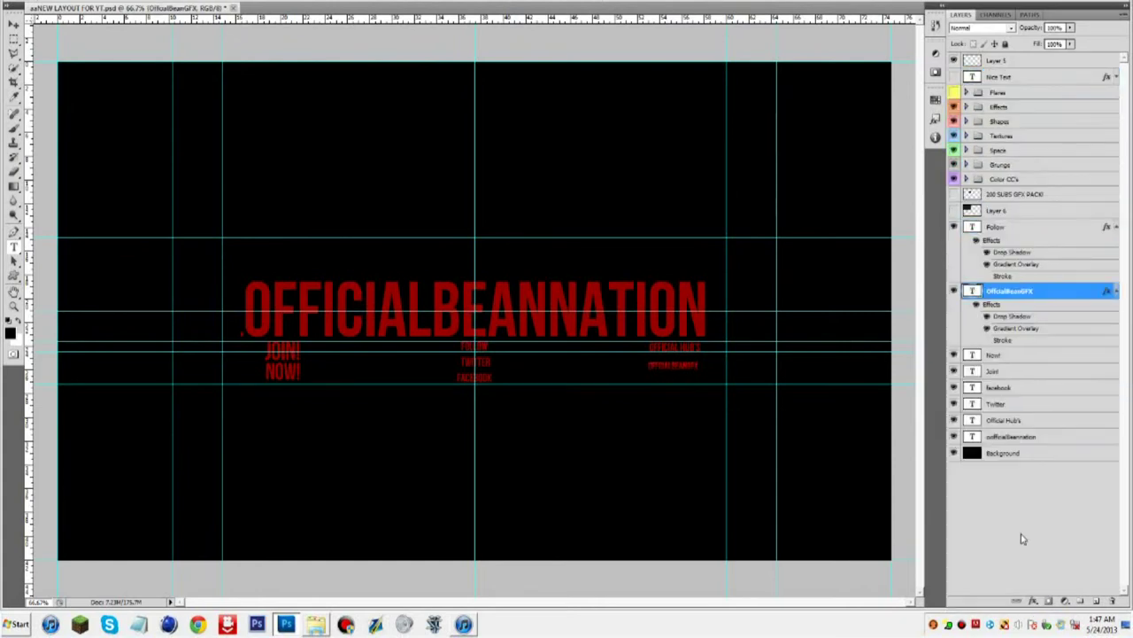
- Paste the copied layer style onto the oofficialBeannation, Official Hub's, Twitter, facebook, Now! and Join! text layers
right_click(1030, 434)
left_click(1056, 412)
right_click(1030, 420)
left_click(1053, 401)
right_click(1030, 404)
left_click(1052, 385)
right_click(1030, 388)
left_click(1061, 368)
right_click(996, 356)
left_click(1061, 342)
right_click(1001, 420)
left_click(1062, 404)
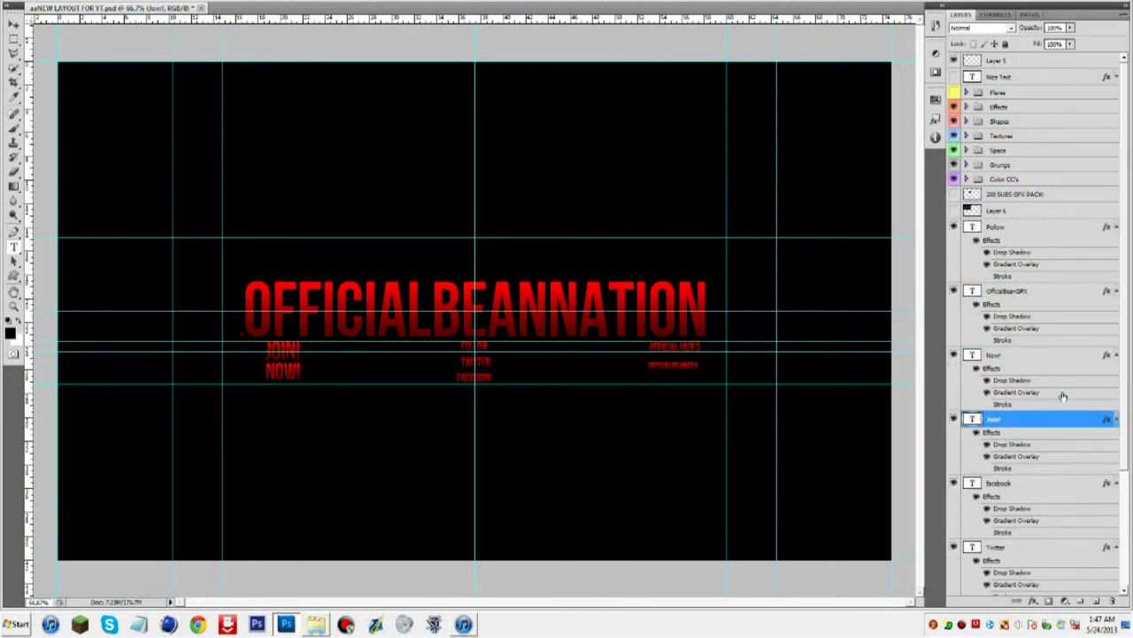
- Remove the three horizontal guides crossing the title and labels and the vertical guide through the centre of the banner
left_click(1027, 292)
left_click_drag(184, 353, 269, 19)
left_click_drag(217, 342, 280, 18)
left_click_drag(207, 311, 284, 19)
left_click_drag(474, 155, 35, 156)
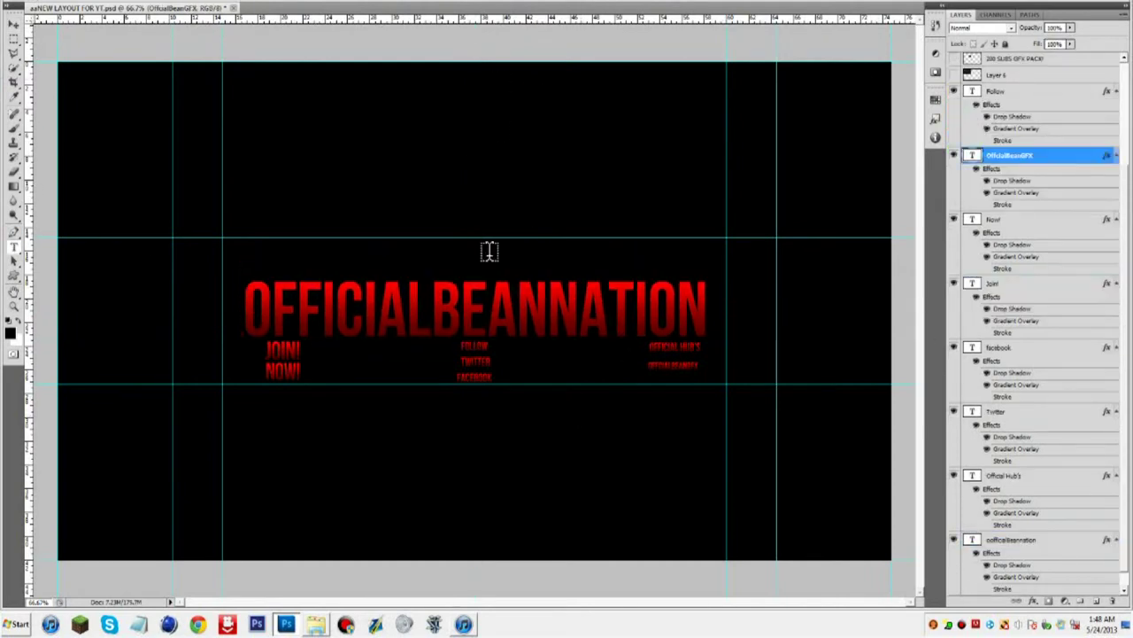
- Move the OFFICIALBEANNATION title up, closer to the upper horizontal guide
left_click(498, 301, "ctrl")
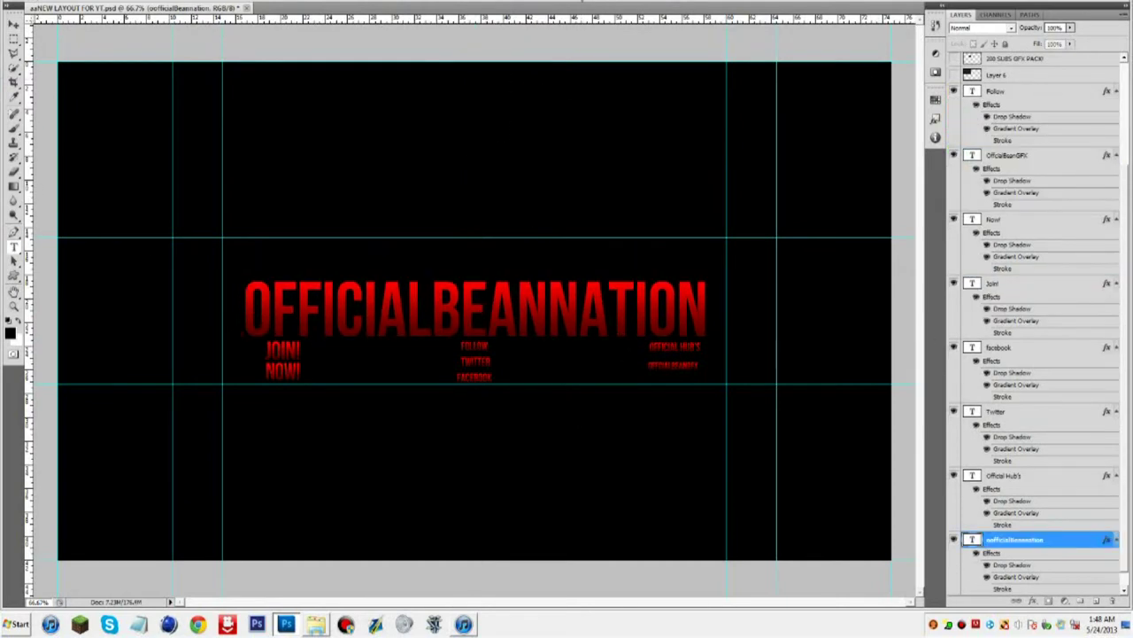
key("ctrl+t")
left_click_drag(505, 308, 504, 283)
key("Return")
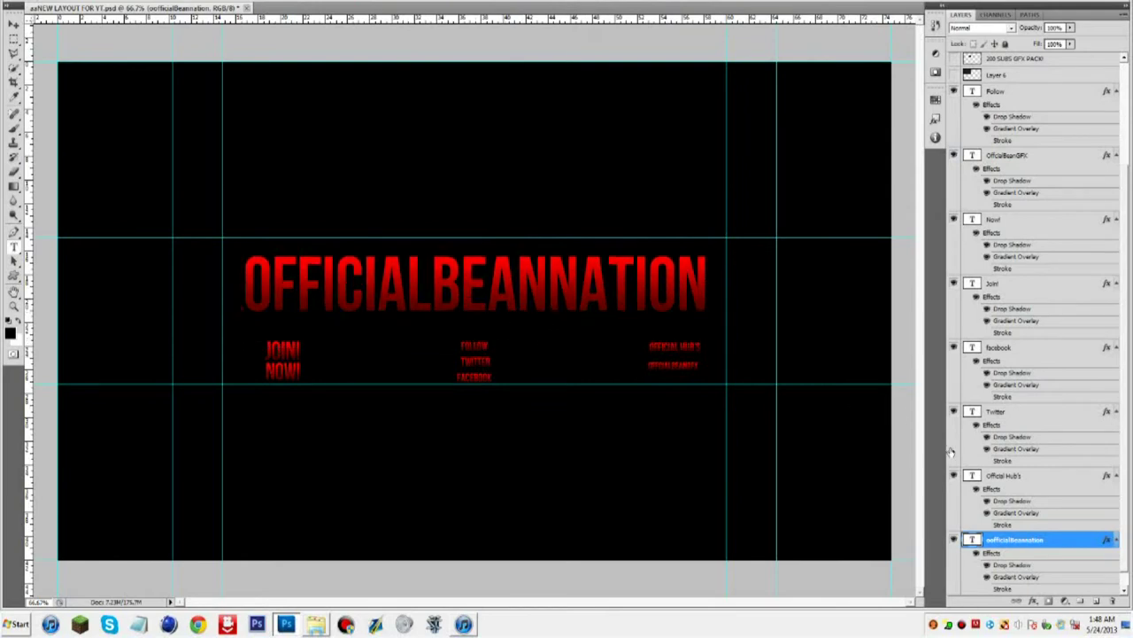
- Move the Follow layer directly above facebook and nudge the Follow, facebook and Twitter labels upward together
left_click(1018, 475)
left_click(1013, 411)
left_click(1009, 220)
left_click_drag(996, 92, 1037, 345)
left_click(1016, 414, "shift")
key("ctrl+t")
key("shift+Up")
key("shift+Up")
key("shift+Up")
key("Return")
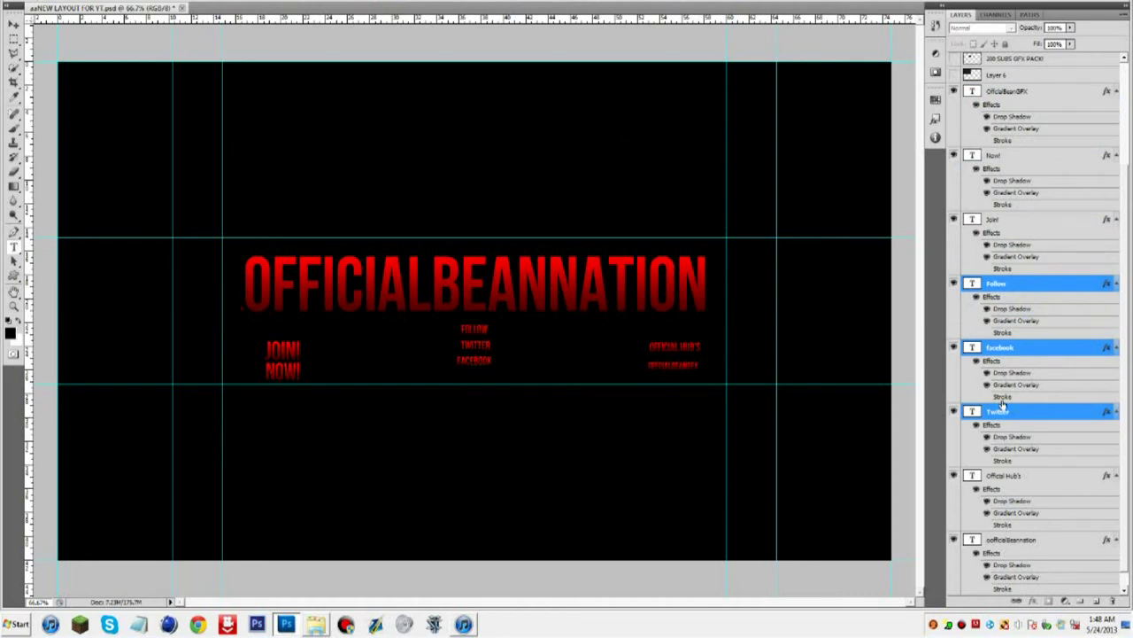
- Move the Official Hub's layer directly above OfficialBeanGFX and raise both labels to a new horizontal guide below the title
left_click(1004, 476)
left_click_drag(1004, 476, 1002, 88)
left_click(1009, 155, "shift")
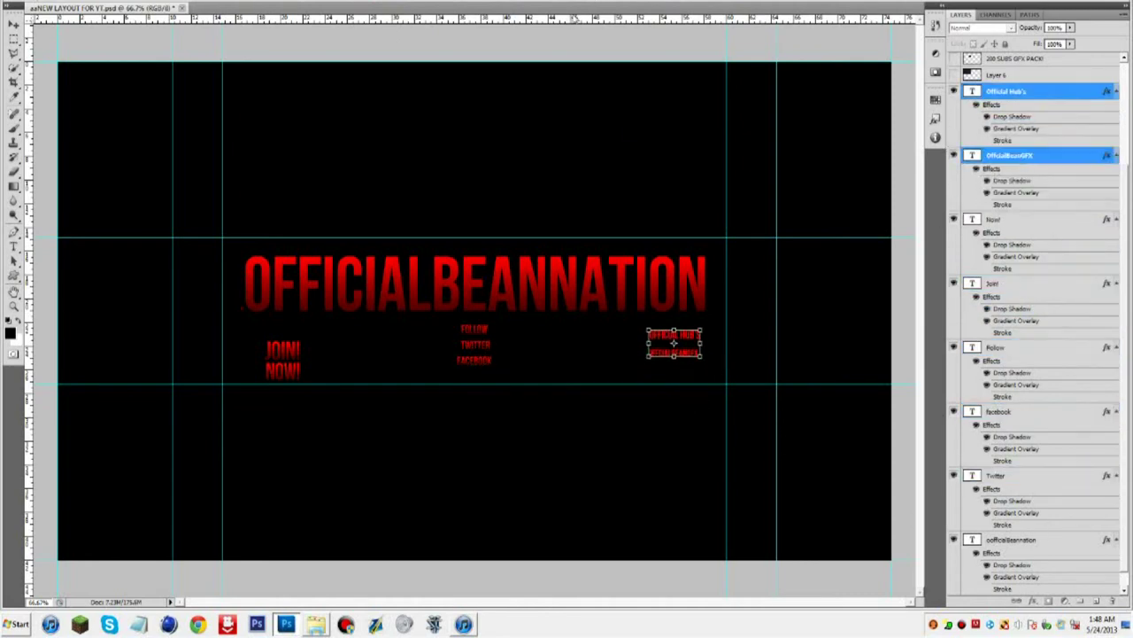
left_click_drag(673, 343, 673, 337)
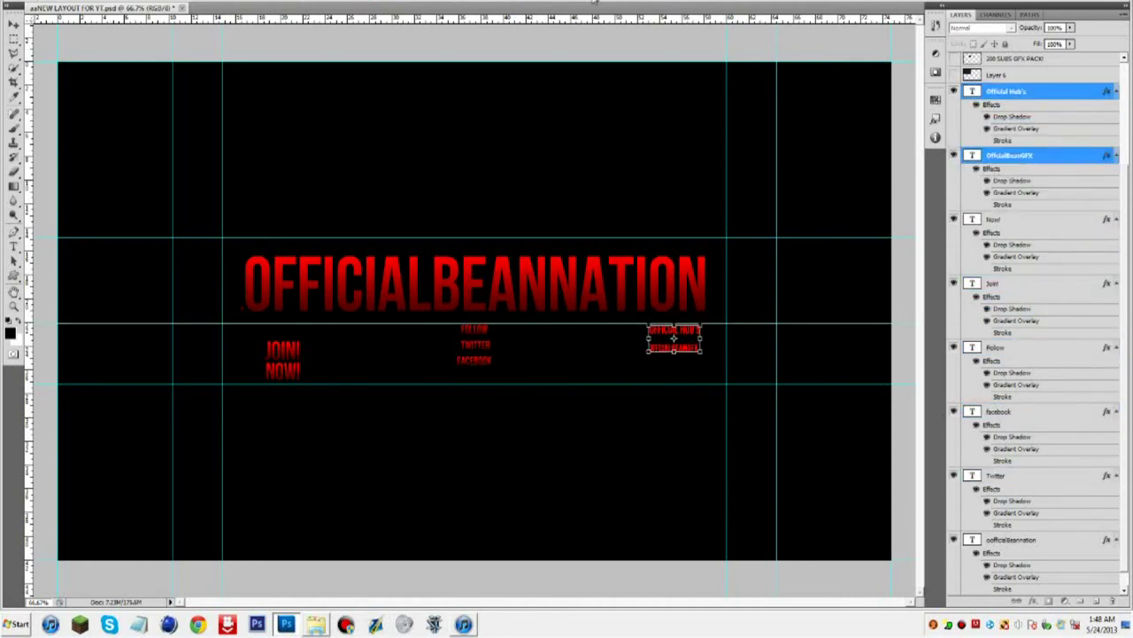
key("t")
- Raise the Join! and Now! labels together to the horizontal guide below the title
left_click(1014, 284)
left_click(1014, 221, "shift")
key("ctrl+t")
key("shift+Up")
key("shift+Up")
key("shift+Up")
key("shift+Up")
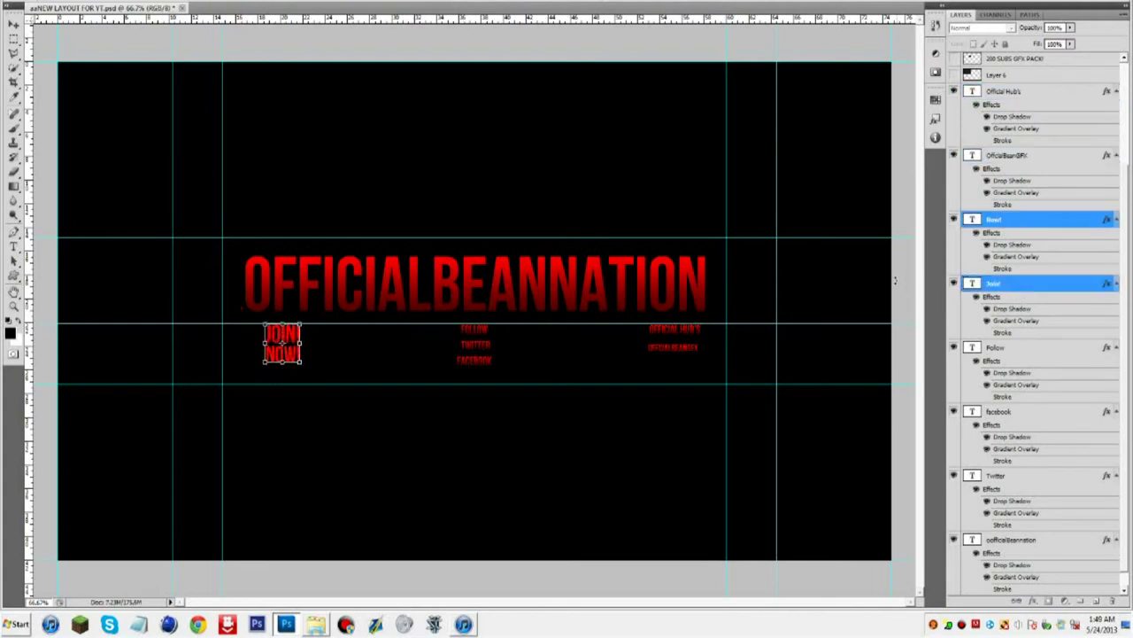
left_click(613, 4)
- Enable a stroke with a gradient fill in the layer style of the OFFICIALBEANNATION title
left_click(1015, 283)
scroll(1003, 412, "down", 2)
double_click(1048, 524)
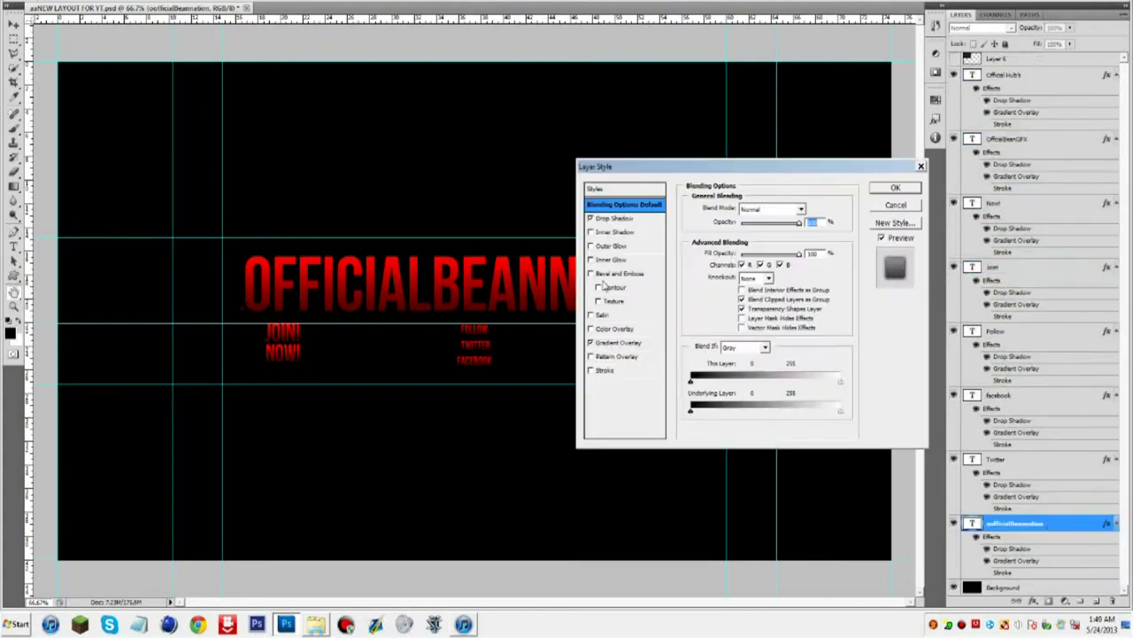
left_click(609, 370)
left_click(742, 270)
left_click(736, 282)
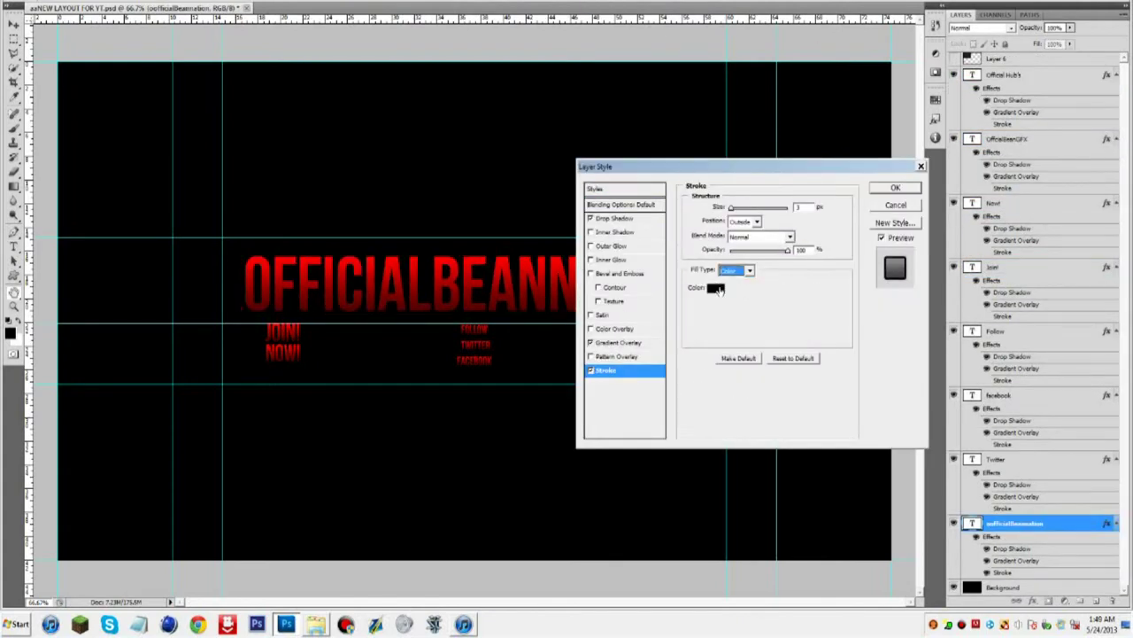
left_click(749, 271)
left_click(737, 293)
left_click(742, 290)
double_click(801, 327)
left_click(294, 213)
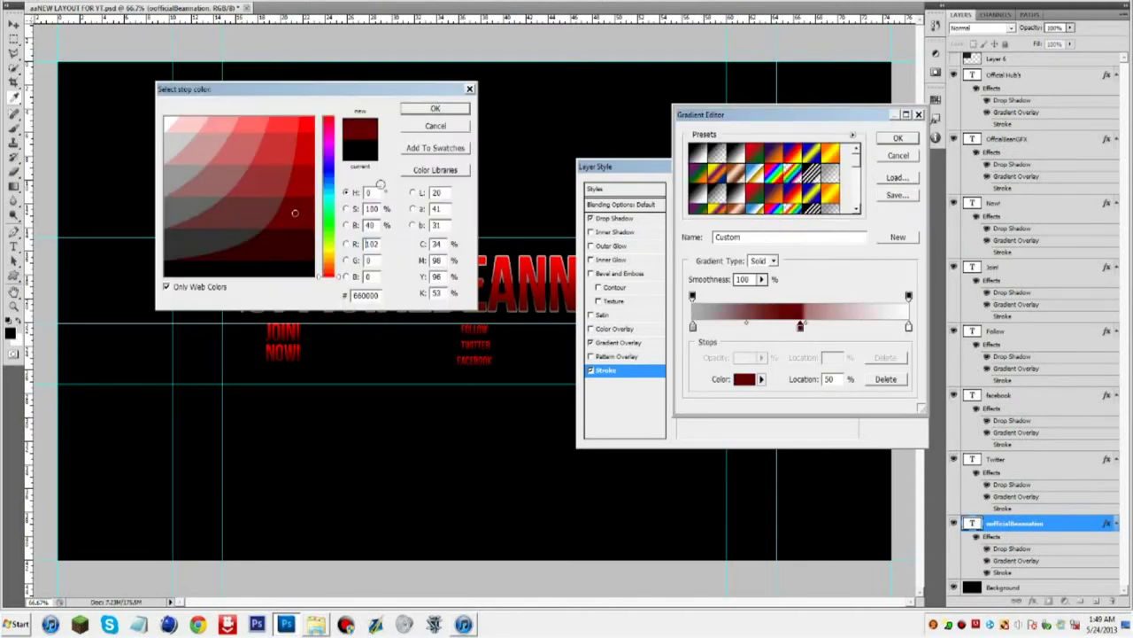
key("Return")
left_click(888, 379)
left_click(897, 156)
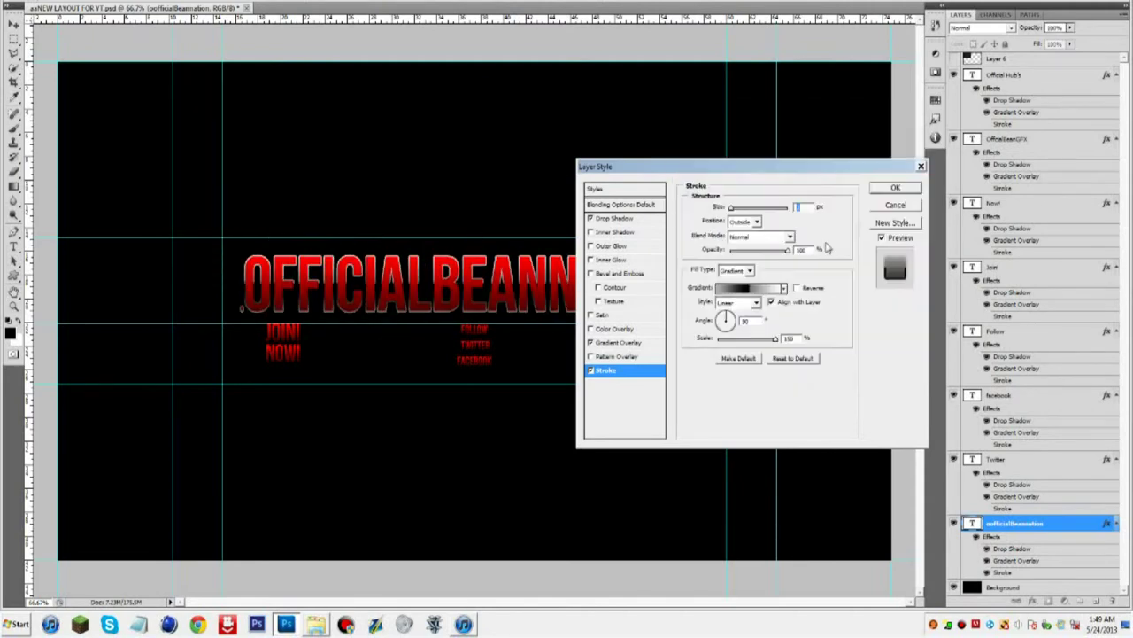
- Try the pattern and colour fill types for the title's stroke and return to the gradient fill
left_click(742, 270)
left_click(735, 285)
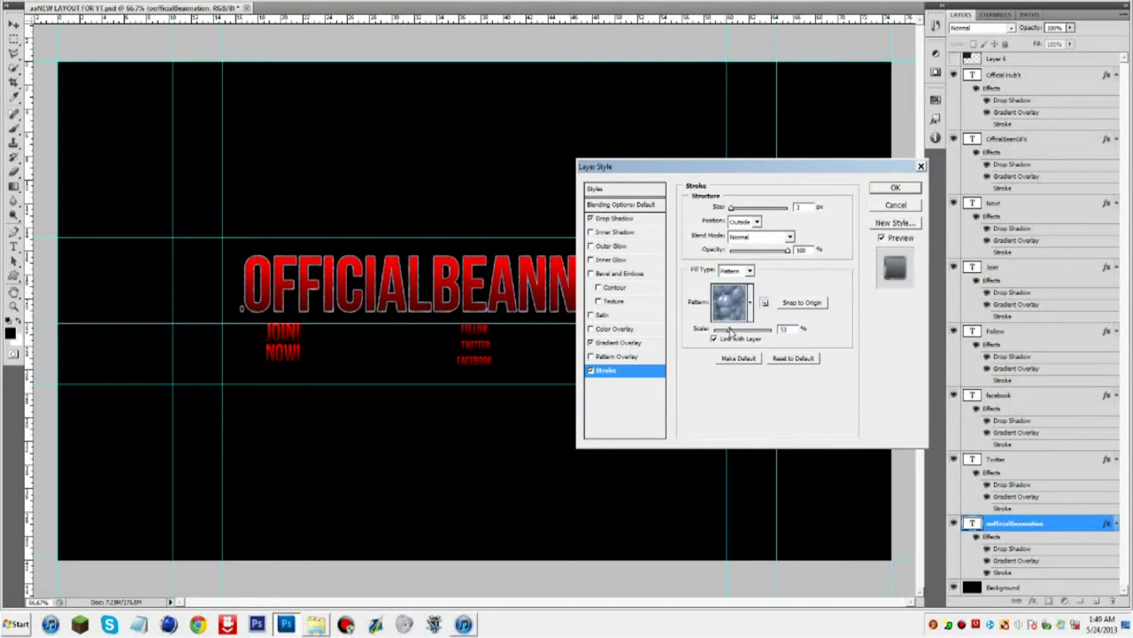
left_click(742, 271)
left_click(735, 293)
left_click(742, 271)
left_click(733, 282)
left_click(742, 271)
left_click(735, 293)
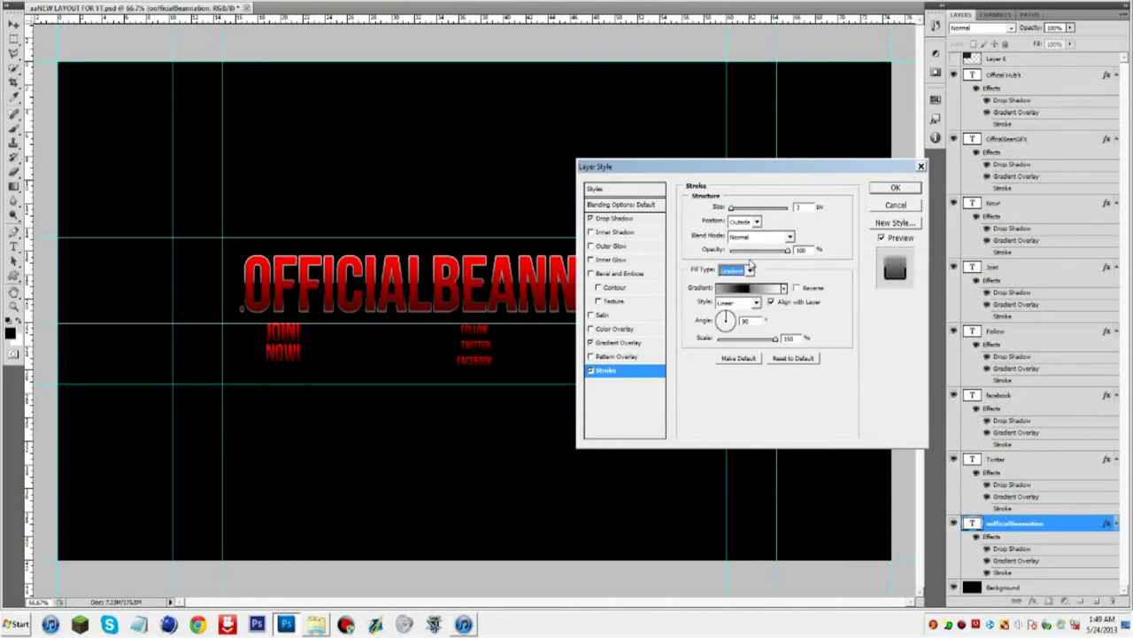
- Apply the layer style and delete the stray character at the start of the OFFICIALBEANNATION title
left_click(888, 186)
left_click(252, 312)
key("BackSpace")
key("ctrl+Return")
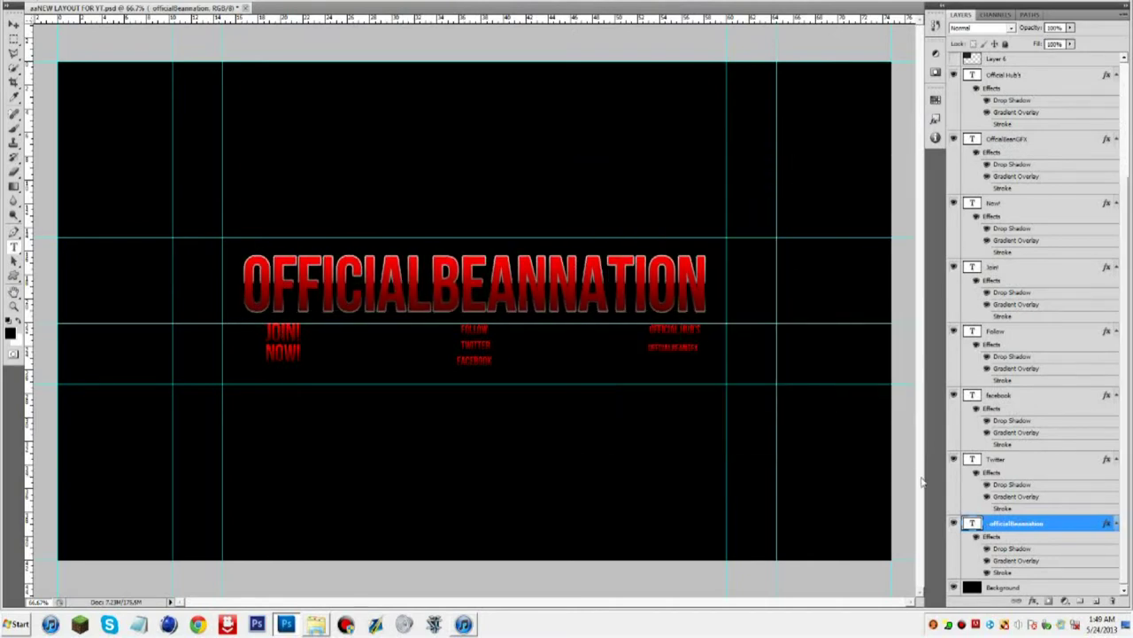
- Toggle the title's gradient overlay for comparison and try a thinner 1 px stroke
double_click(1047, 524)
left_click(620, 342)
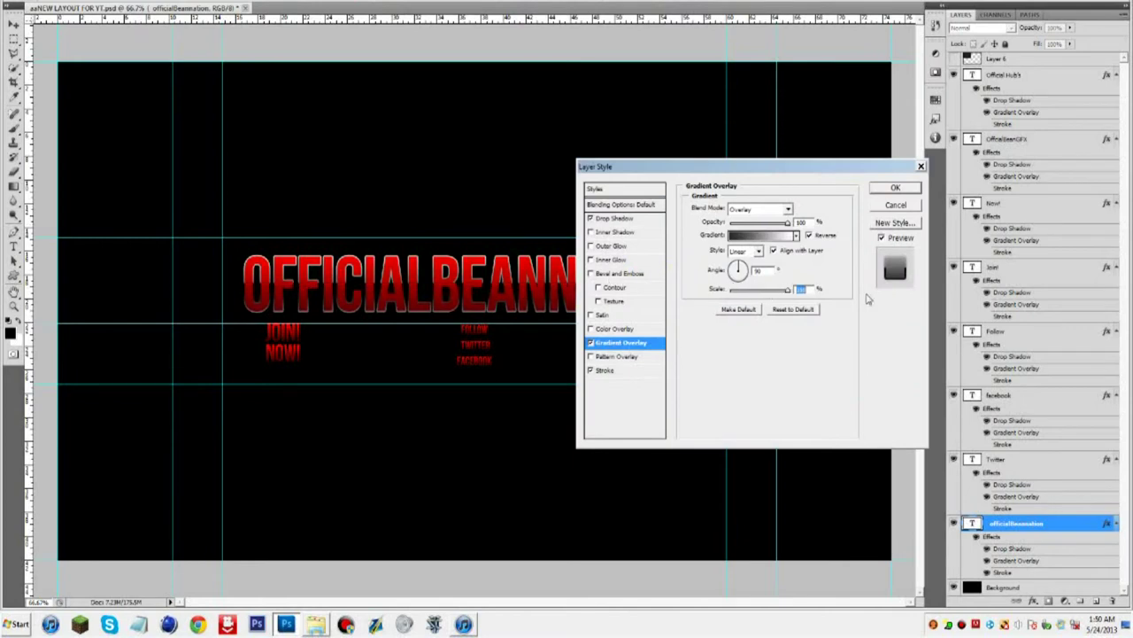
left_click(591, 343)
left_click(592, 343)
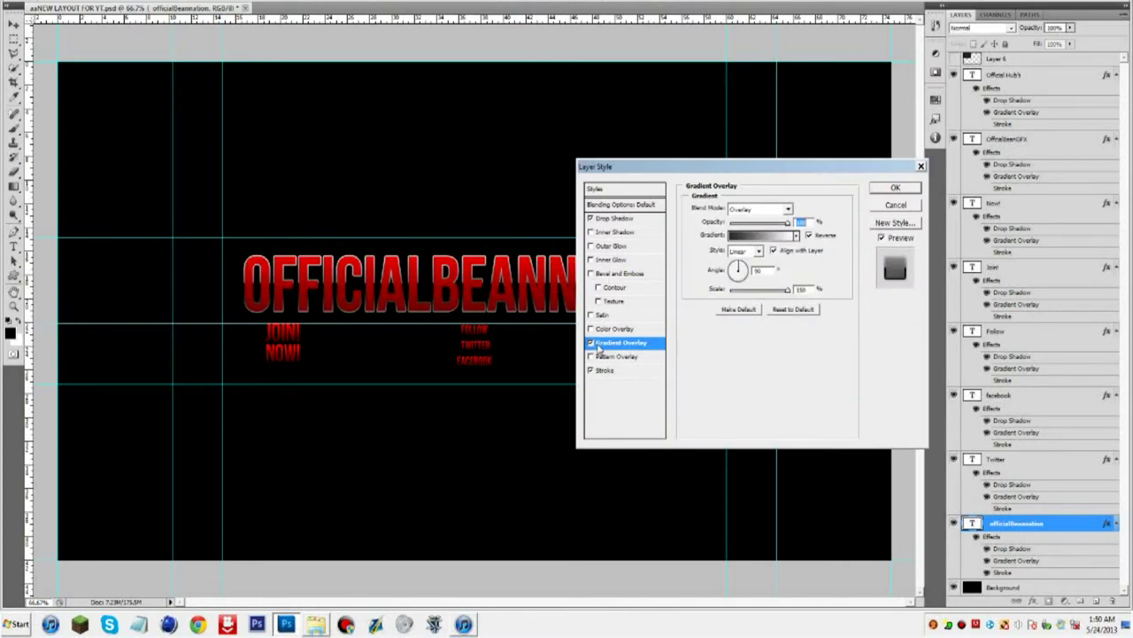
left_click(757, 290)
left_click(604, 370)
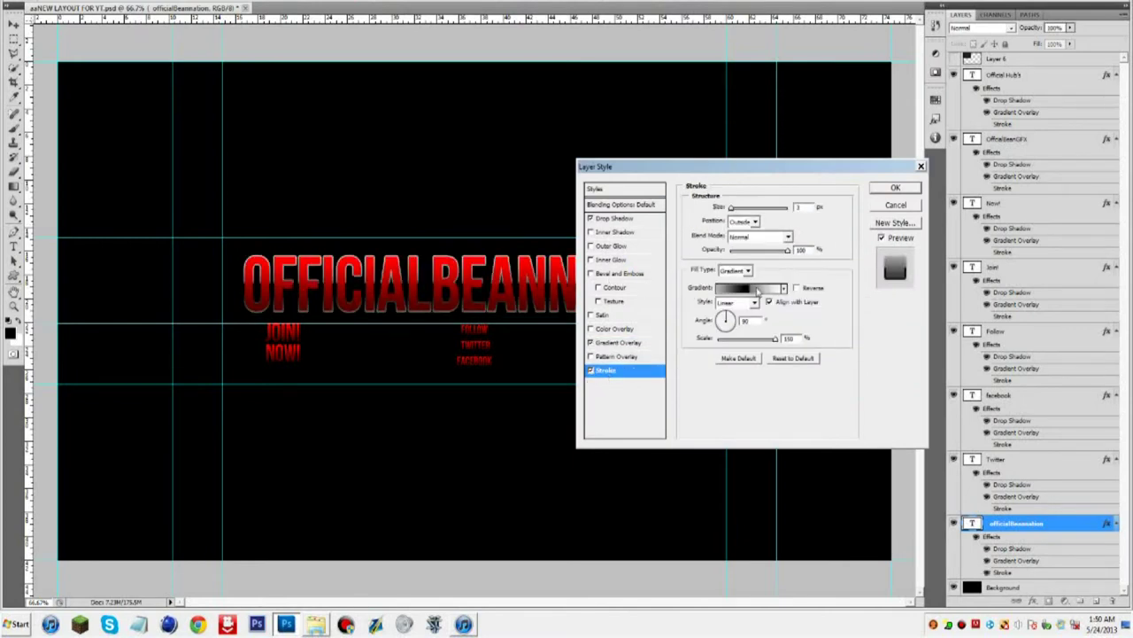
mouse_move(733, 208)
left_mouse_down()
mouse_move(755, 216)
mouse_move(728, 219)
left_mouse_up()
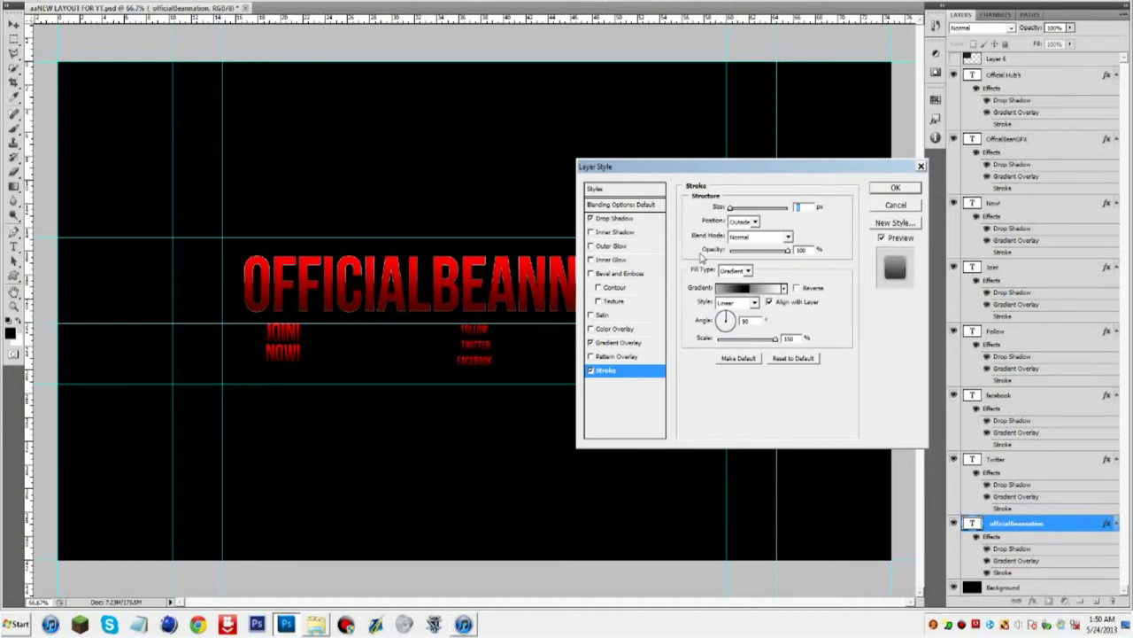
- Try a red inner glow with a solid black colour stroke on the title
left_click(592, 370)
left_click(612, 260)
left_click(716, 251)
left_click(325, 118)
left_click(311, 120)
left_click(425, 107)
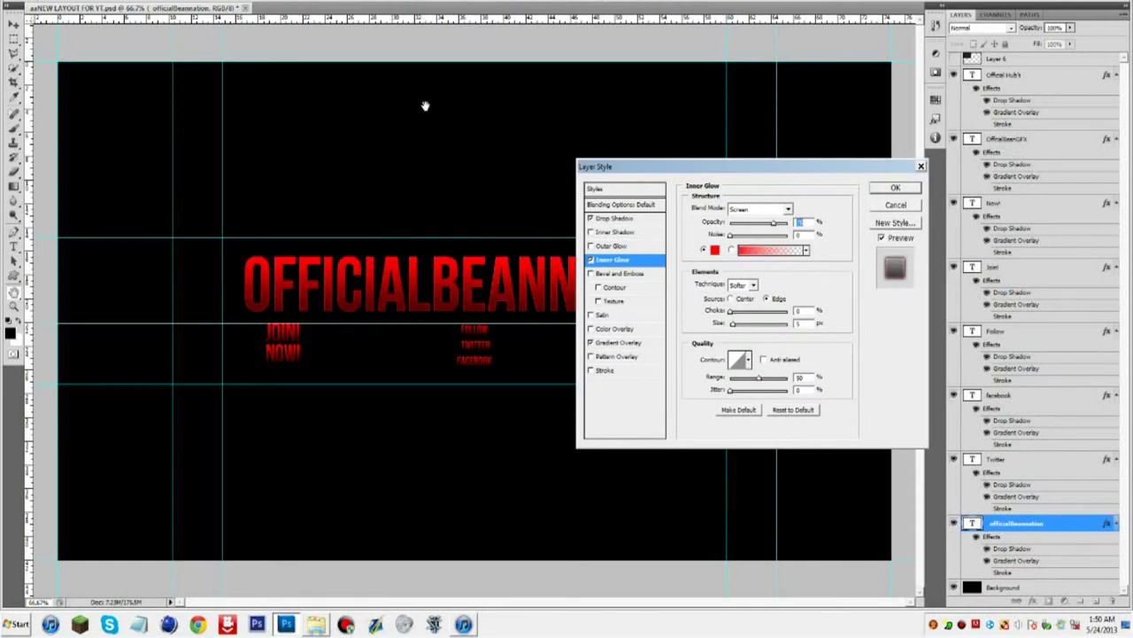
left_click(610, 372)
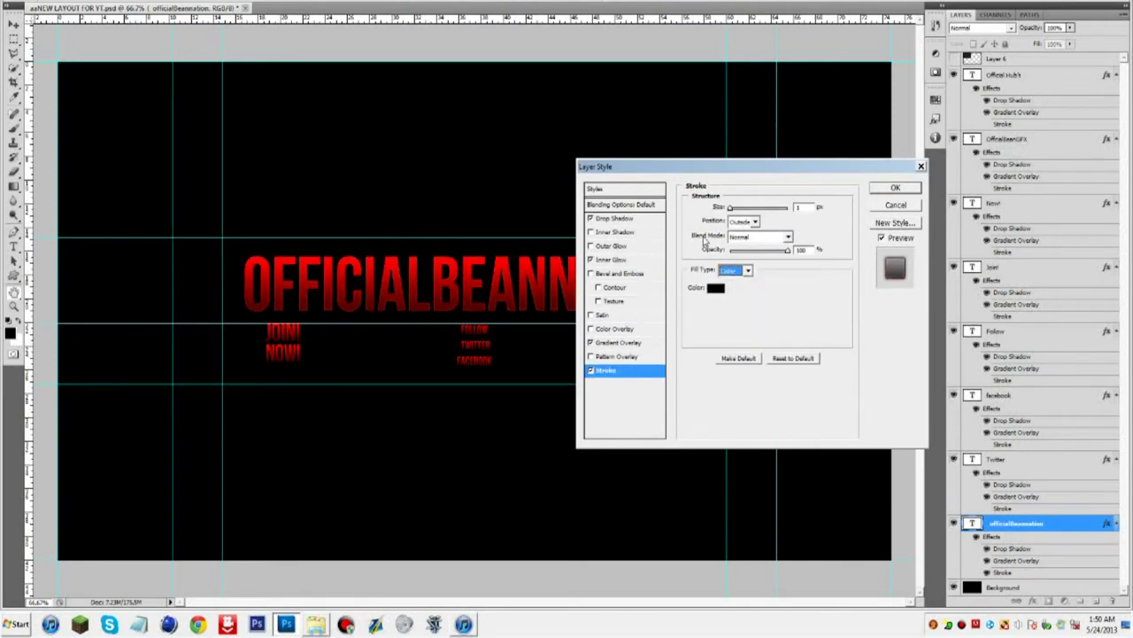
left_click(613, 217)
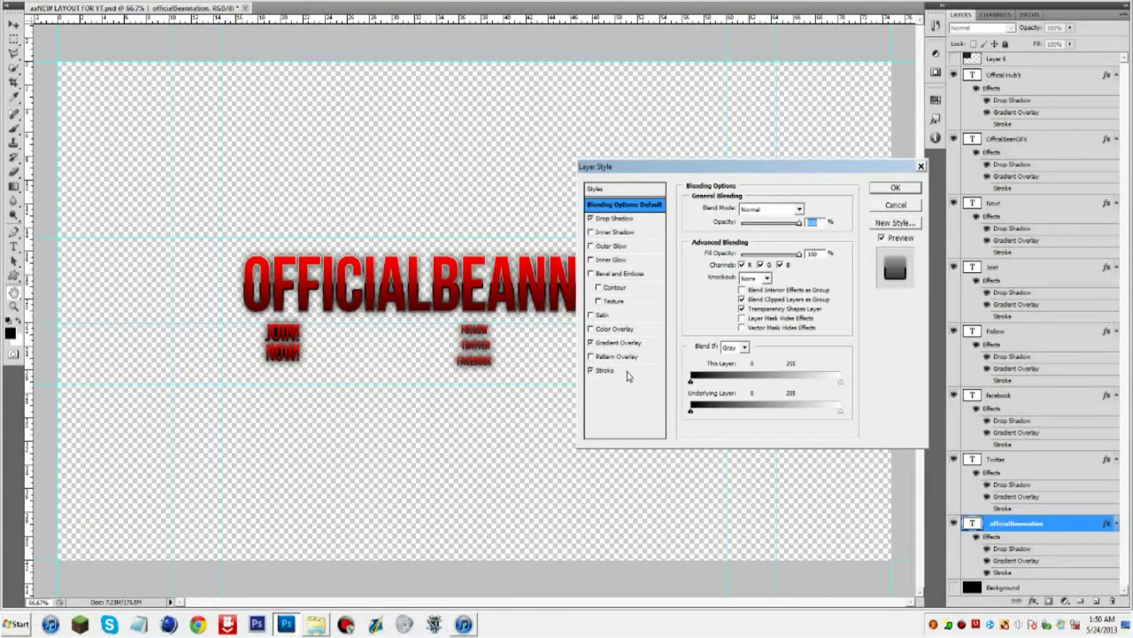
- Change the title's stroke fill to a solid colour and add a red inner glow
left_click(604, 371)
left_click(735, 270)
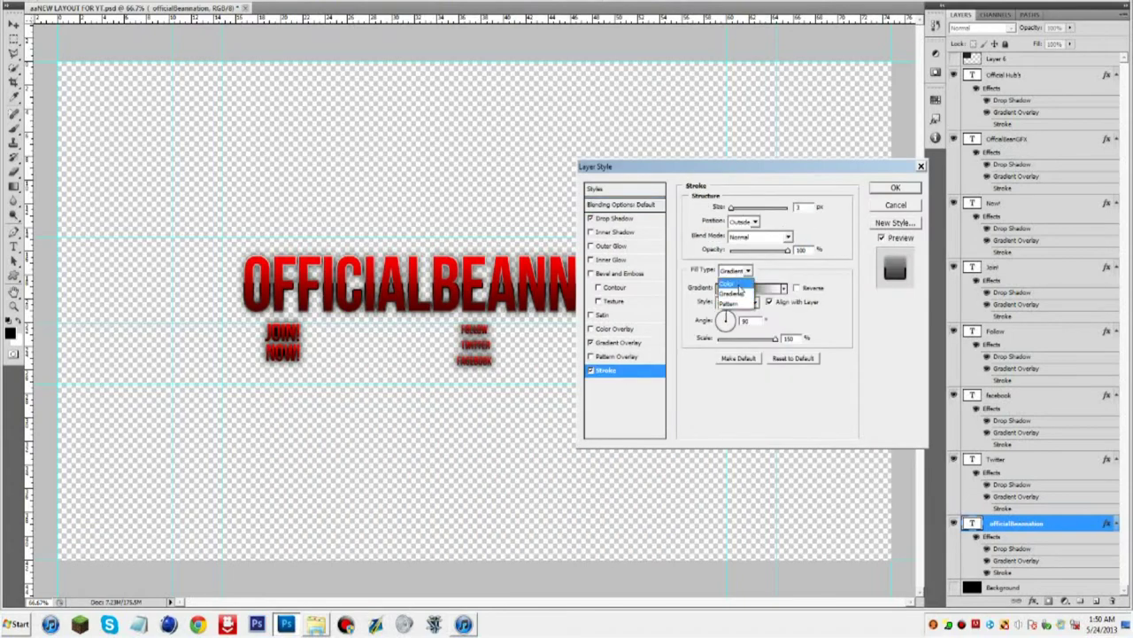
left_click(731, 280)
left_click(620, 260)
left_click(715, 251)
left_click(437, 169)
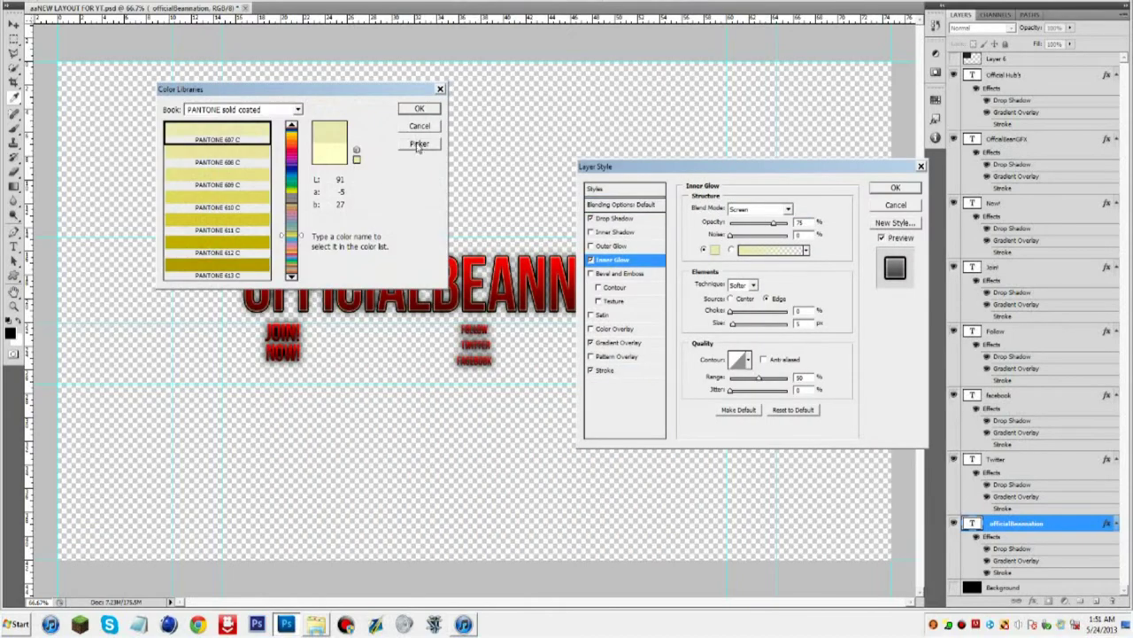
left_click(418, 144)
left_click_drag(327, 130, 327, 115)
left_click(311, 117)
left_click(434, 109)
left_click(896, 188)
- Copy the title's layer style and paste it onto the Twitter, facebook and Follow layers
right_click(1059, 521)
left_click(1053, 487)
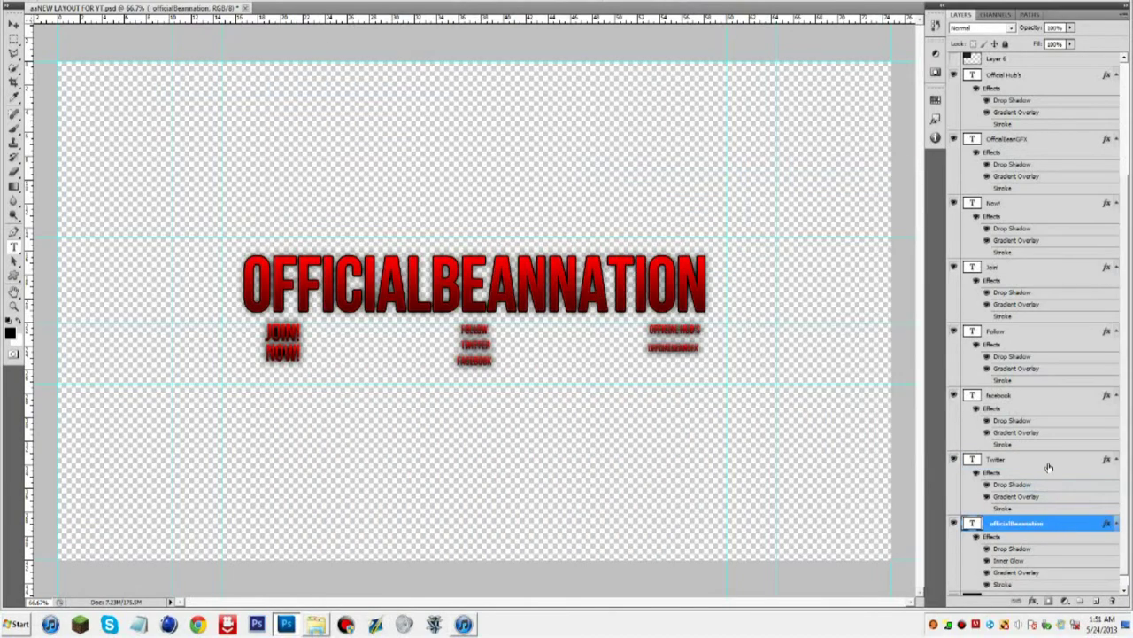
right_click(1048, 461)
left_click(1045, 442)
right_click(1030, 397)
left_click(1047, 377)
right_click(1038, 335)
left_click(1046, 319)
- Copy the layer style of Follow and paste it onto the Join! layer
right_click(1032, 271)
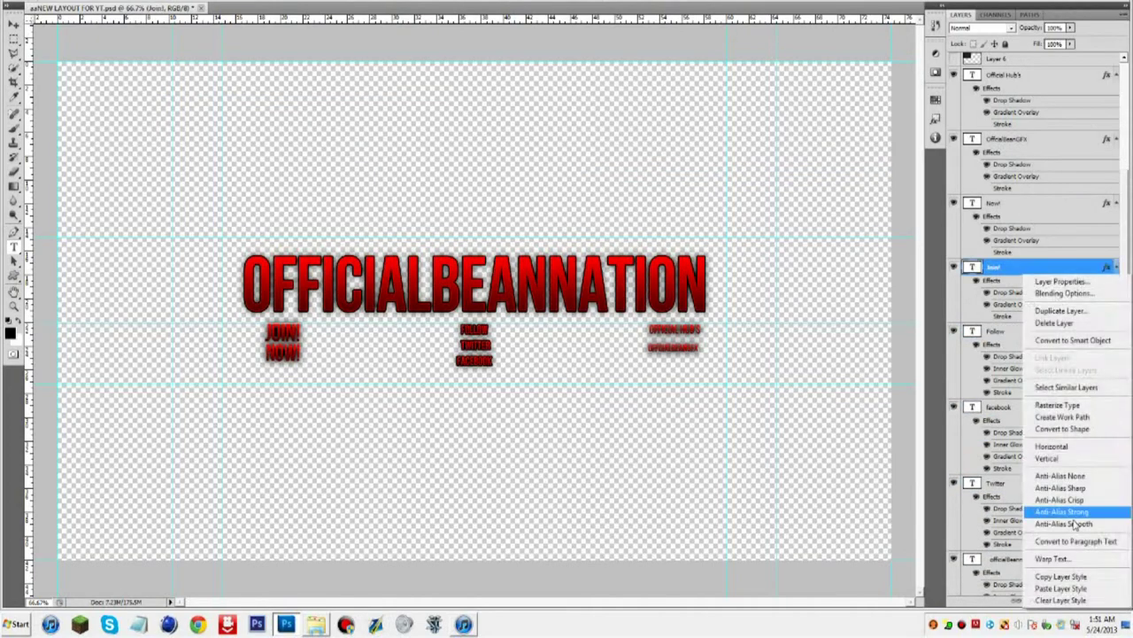
left_click(1072, 577)
right_click(1031, 270)
right_click(1006, 332)
left_click(1045, 398)
right_click(1029, 265)
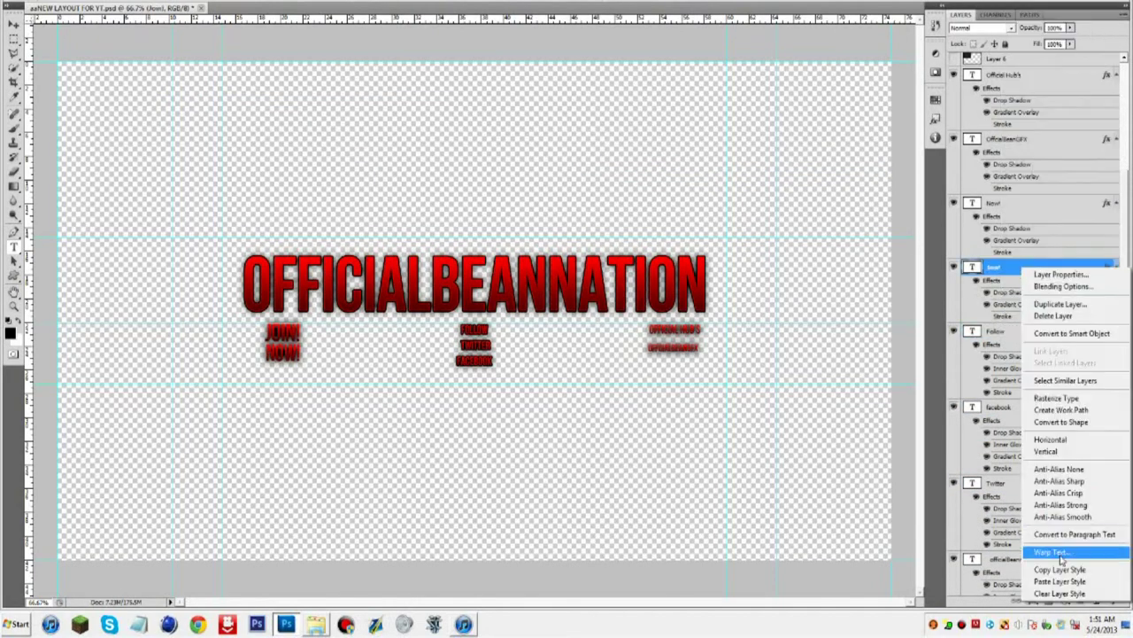
left_click(1062, 580)
- Paste the copied layer style onto the Now!, OfficialBeanGFX and Official Hub's layers
right_click(1018, 208)
left_click(1052, 521)
right_click(1024, 138)
left_click(1055, 451)
right_click(1023, 78)
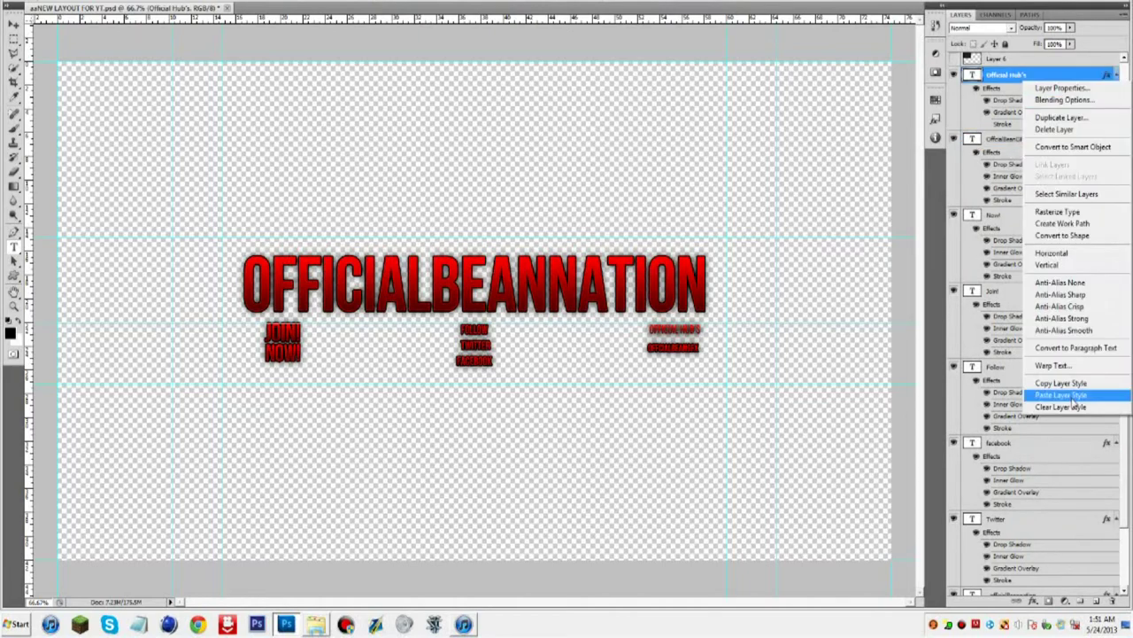
left_click(1066, 395)
- Show the black Background layer again
scroll(1065, 476, "down", 5)
left_click(954, 587)
scroll(974, 310, "up", 5)
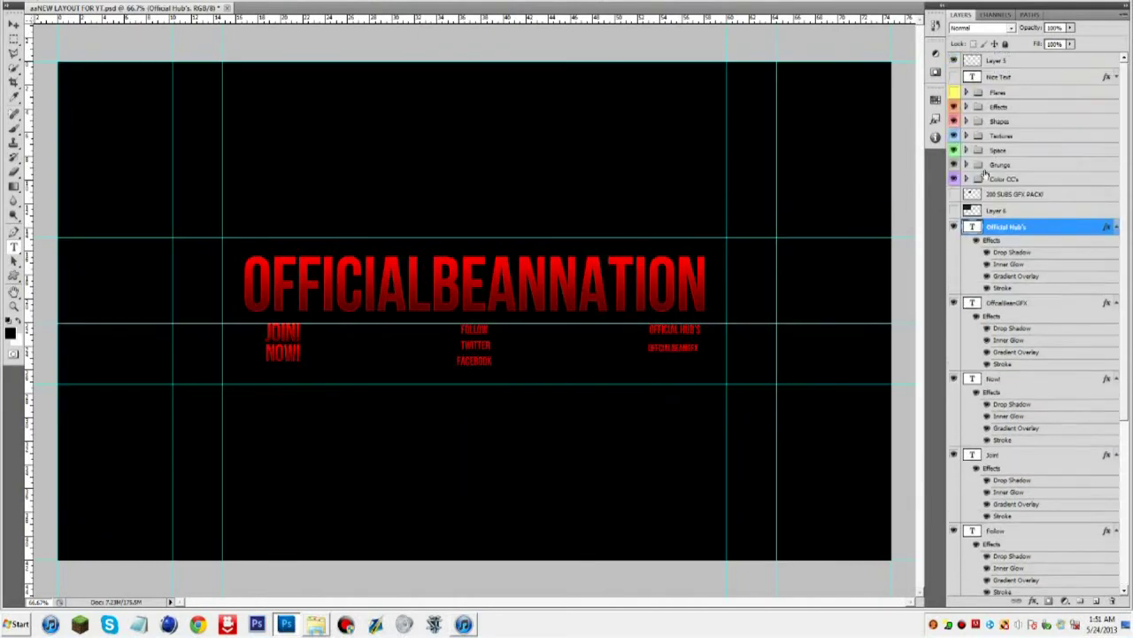
- Expand the Grunge group and preview several Grunge layers and the Grunge Banner layer one at a time
left_click(966, 165)
left_click(953, 213)
left_click(954, 213)
left_click(954, 229)
left_click(954, 228)
left_click(953, 245)
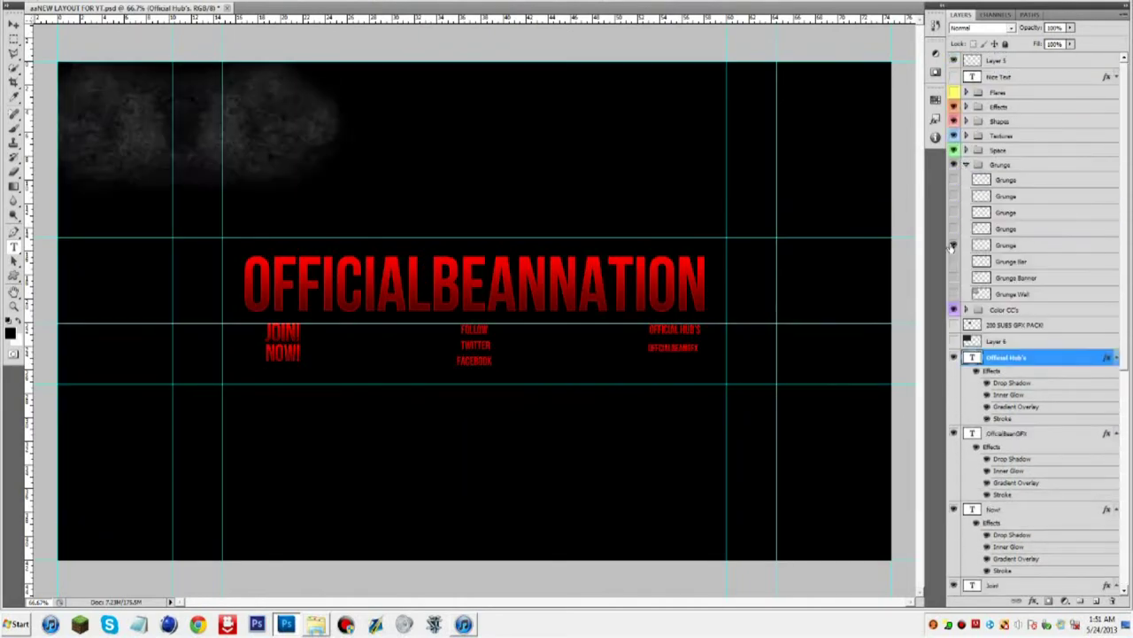
left_click(954, 246)
left_click(955, 278)
left_click(954, 278)
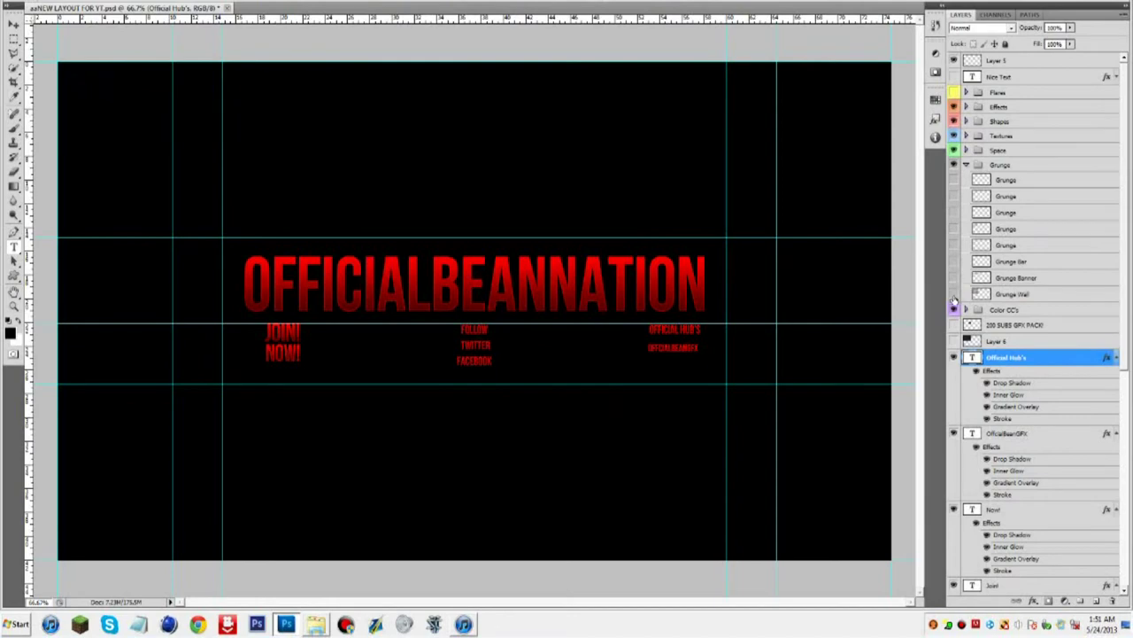
- Show the Grunge Wall layer, enlarge it and position it behind the title around the middle of the banner
left_click(998, 297)
key("ctrl+t")
left_click_drag(488, 326, 488, 275)
left_click_drag(600, 384, 779, 510)
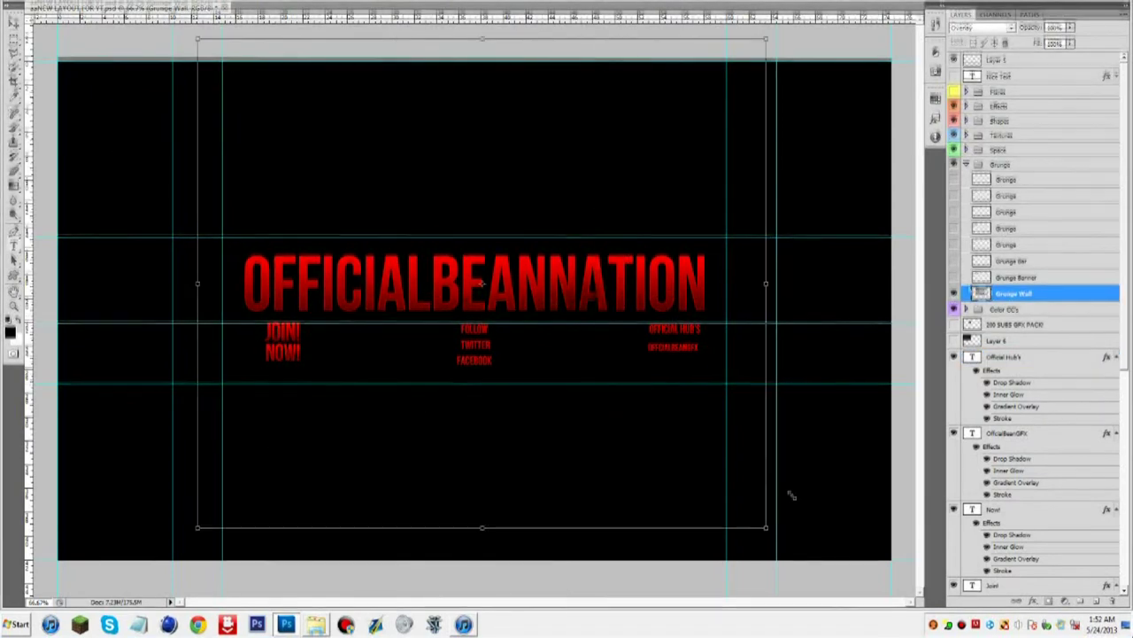
left_click_drag(595, 369, 588, 353)
left_click(954, 276)
left_click(953, 277)
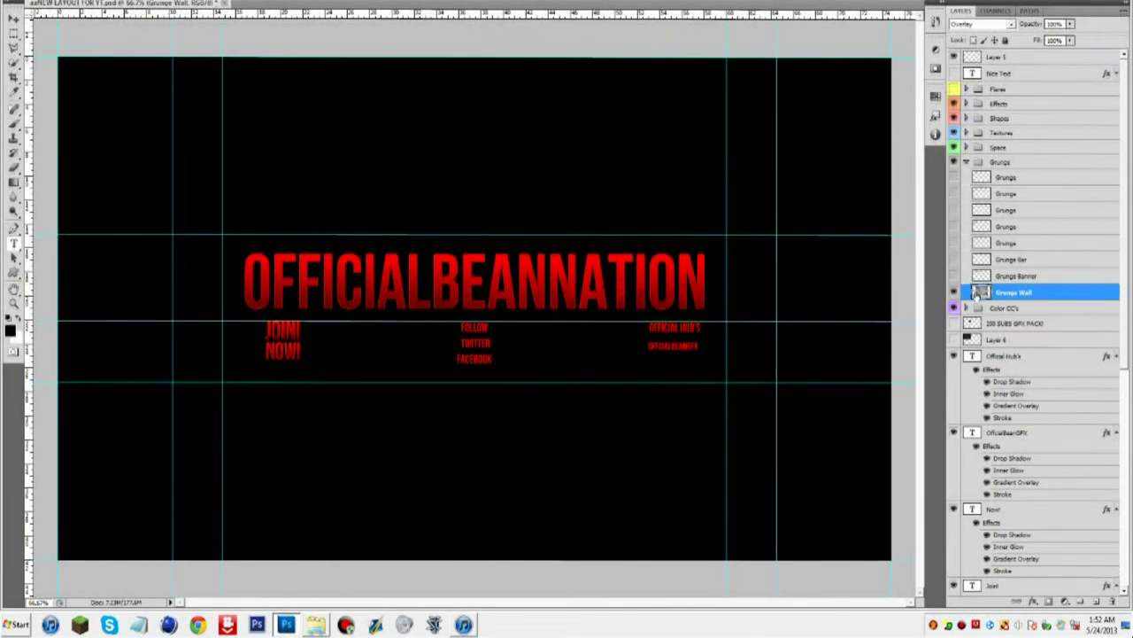
- Try the Normal blend mode on the Grunge Wall layer and restore Overlay
left_click(981, 24)
left_click(974, 13)
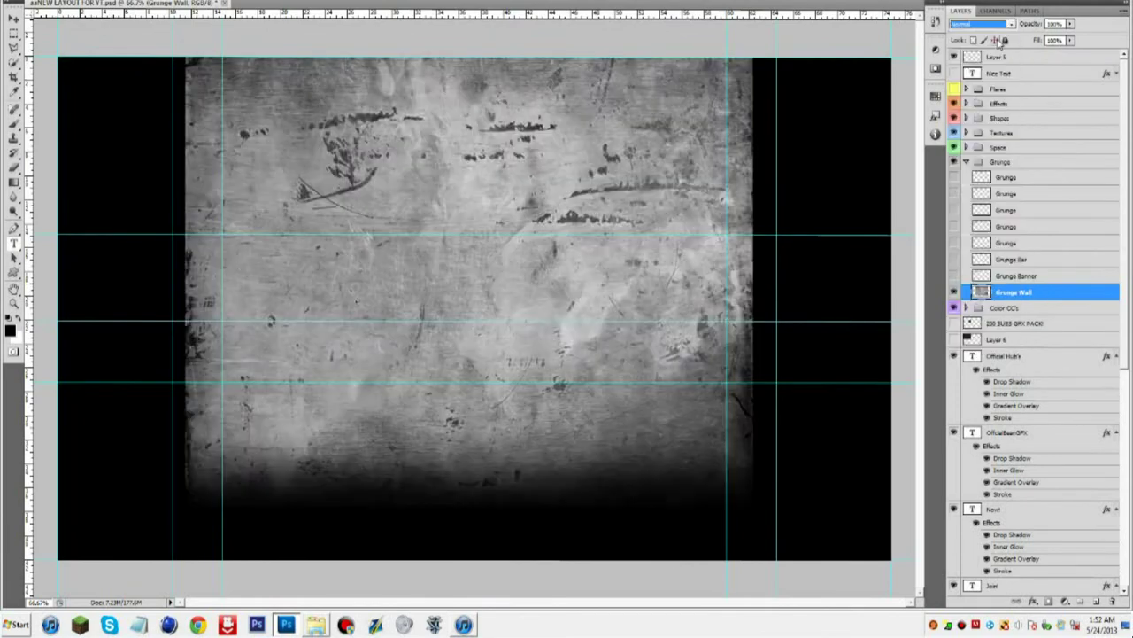
left_click(994, 24)
left_click(955, 184)
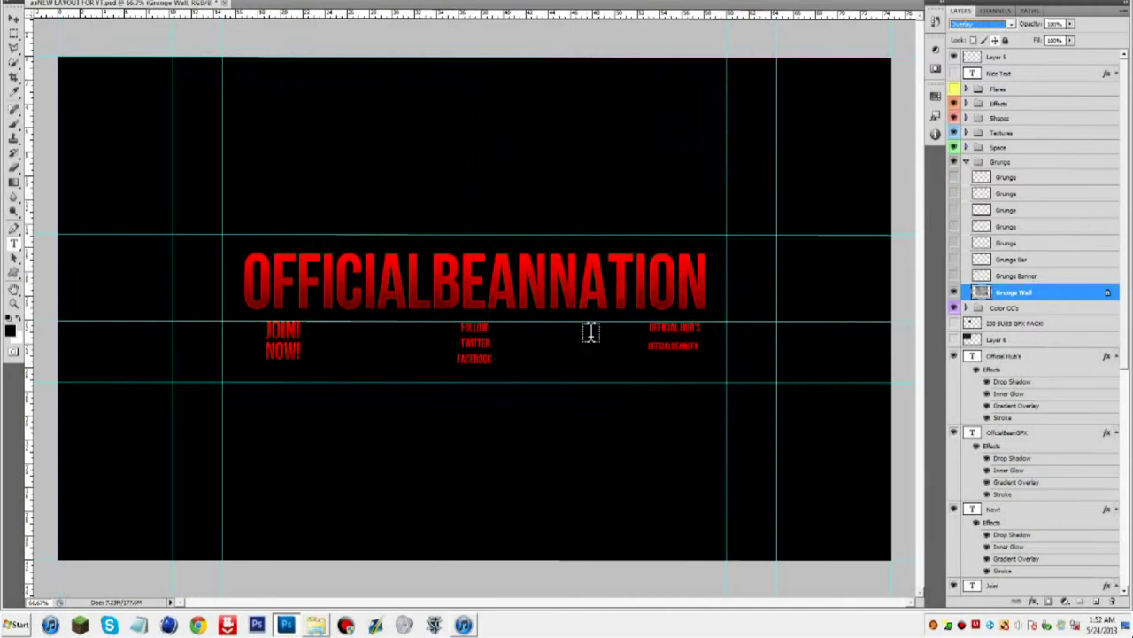
- Lower the Grunge Wall layer's opacity and collapse the Grunge group
left_click(1069, 24)
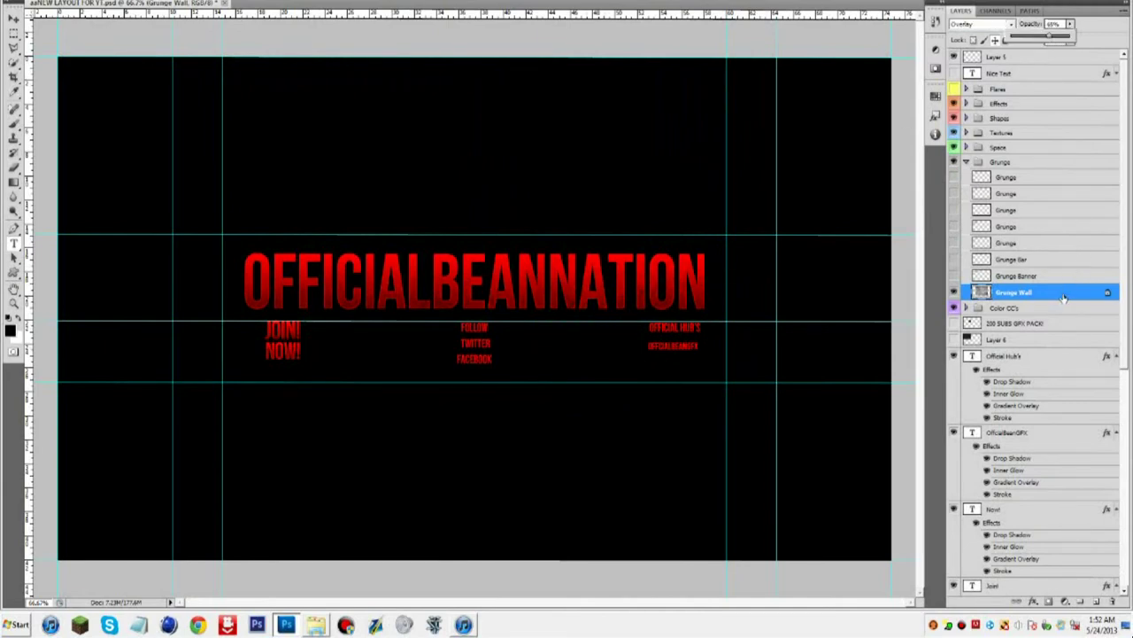
left_click(966, 162)
- Preview the Space and Nebula layers in the Space group, then collapse and hide the group
left_click(966, 147)
left_click(955, 163)
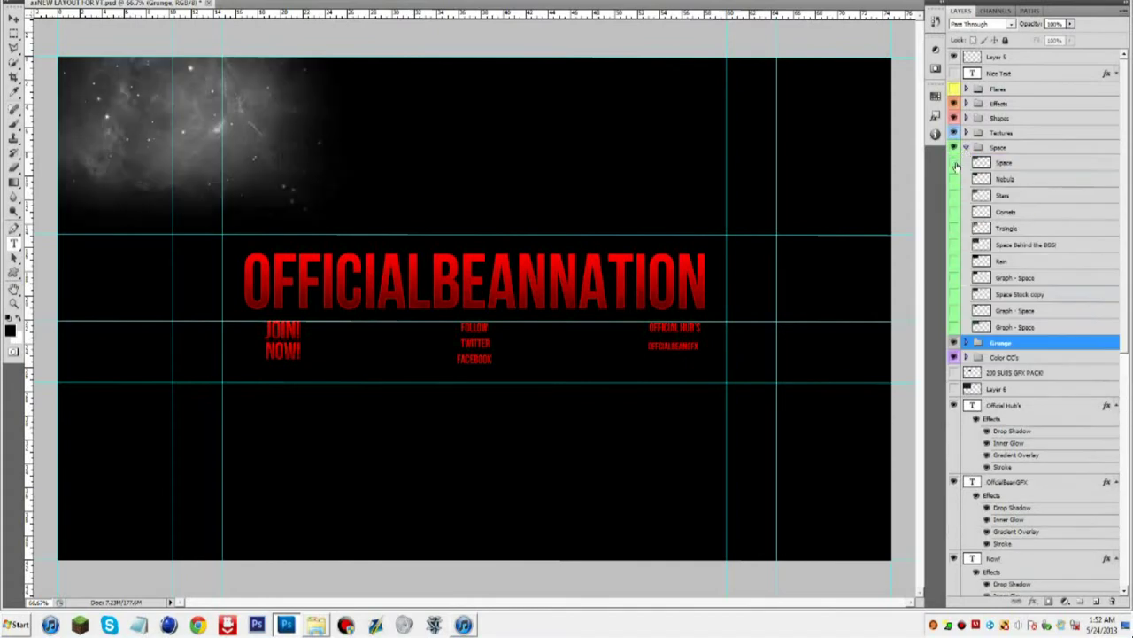
left_click(956, 165)
left_click(955, 179)
left_click(955, 179)
left_click(964, 150)
left_click(966, 147)
left_click(955, 147)
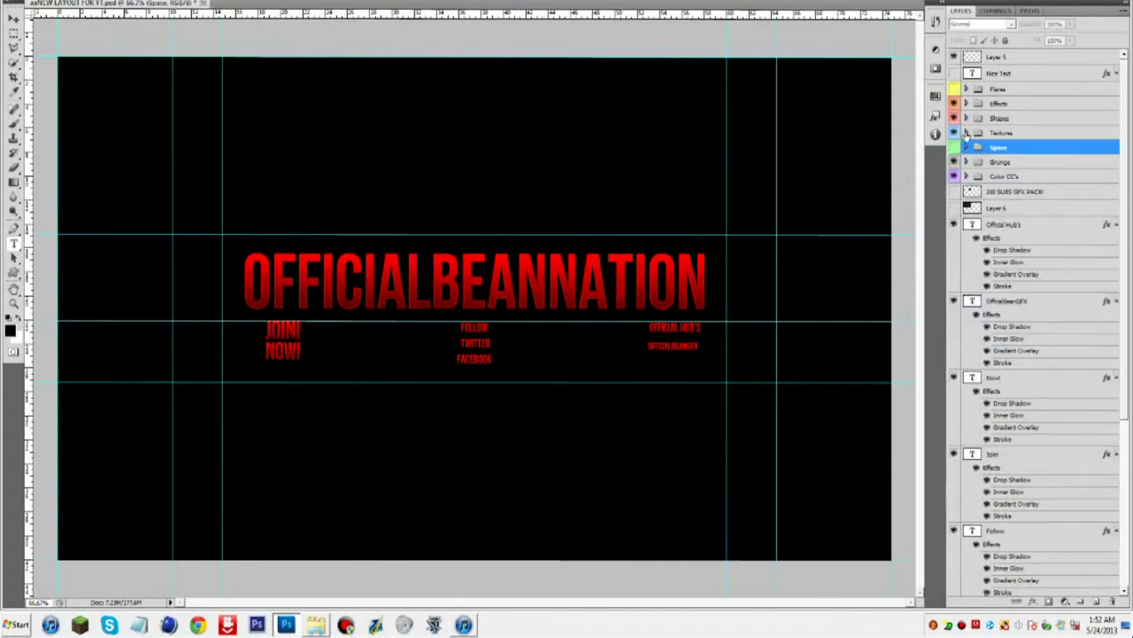
- Expand the Textures group and preview several texture layers, including Black Scratches, White Specs, White Flicks and Black Lines
left_click(966, 133)
left_click(955, 165)
left_click(955, 165)
left_click(954, 180)
left_click(954, 180)
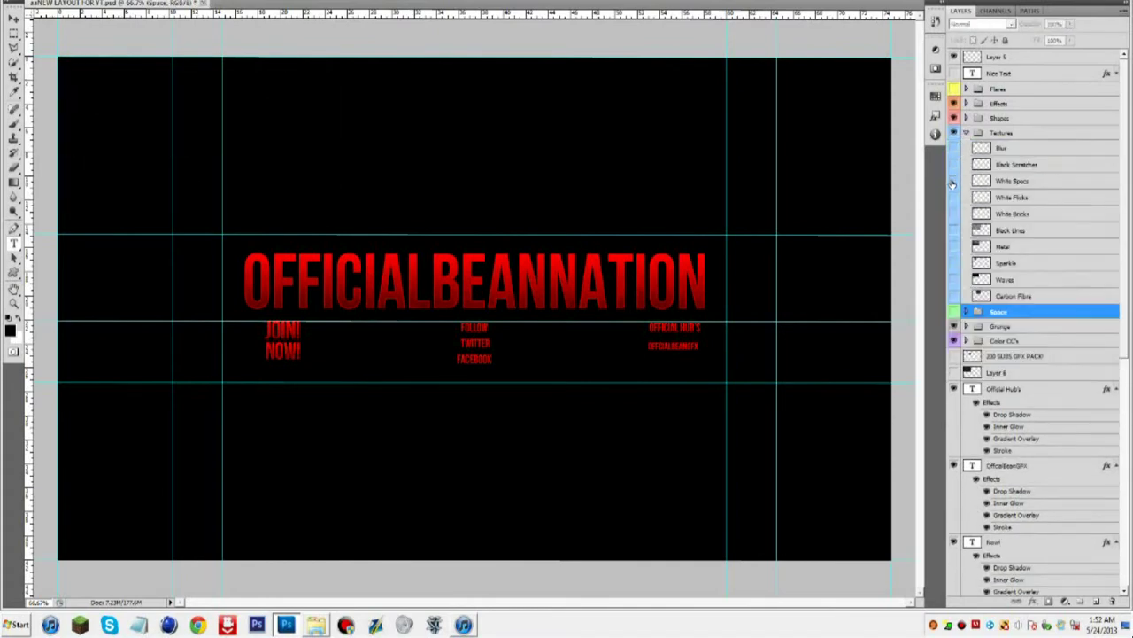
left_click(954, 182)
left_click(954, 182)
left_click(954, 197)
left_click(954, 198)
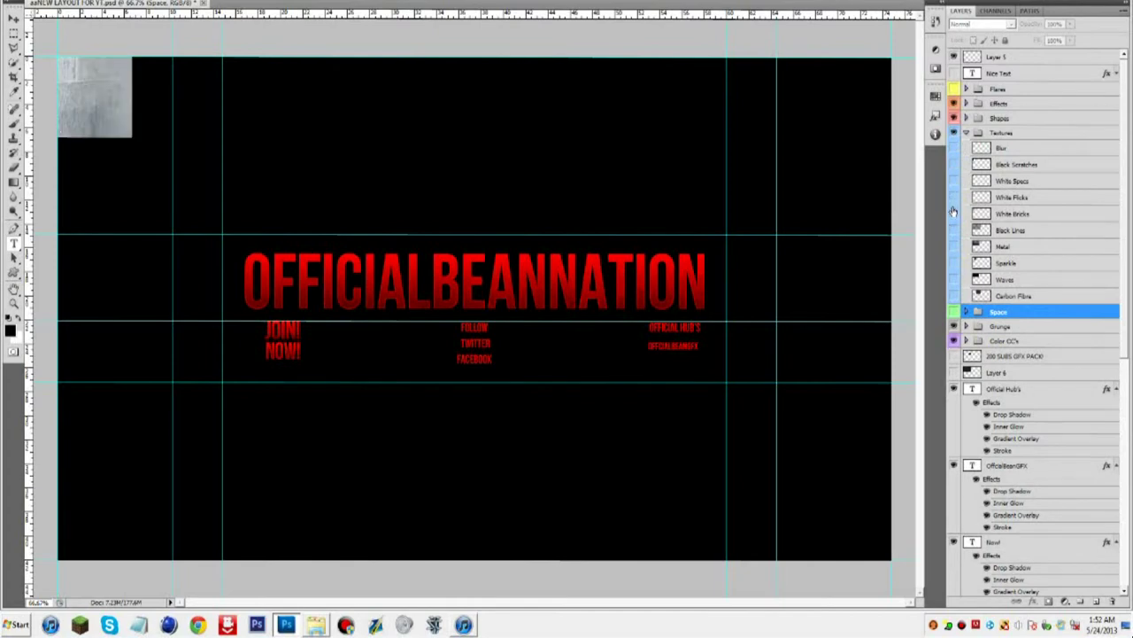
left_click(954, 198)
left_click(954, 229)
left_click(954, 229)
- Try scaling and positioning the Black Lines texture over the title and labels, then cancel the transform and hide the layer
left_click(953, 229)
left_click(1010, 229)
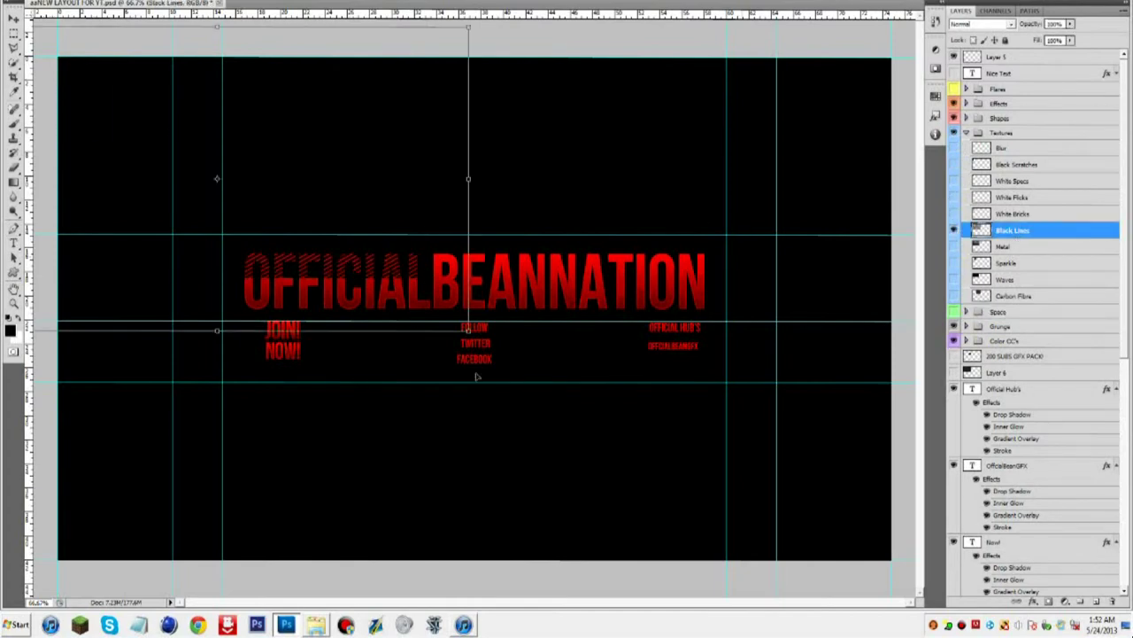
key("ctrl+t")
key("shift+Left")
key("shift+Down")
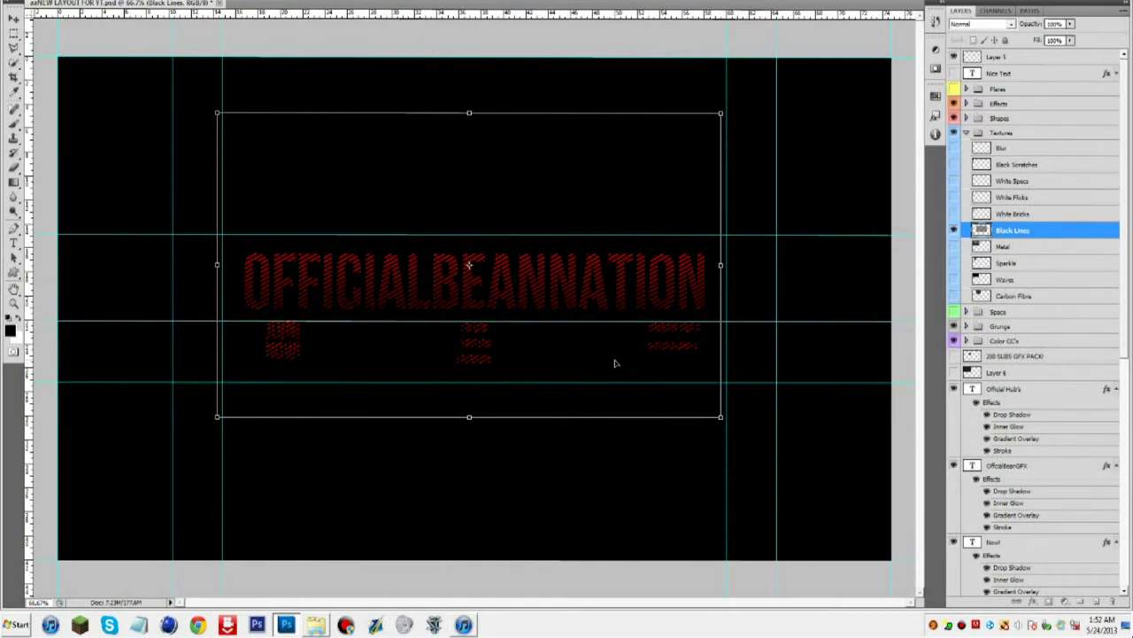
left_click_drag(720, 113, 983, 2)
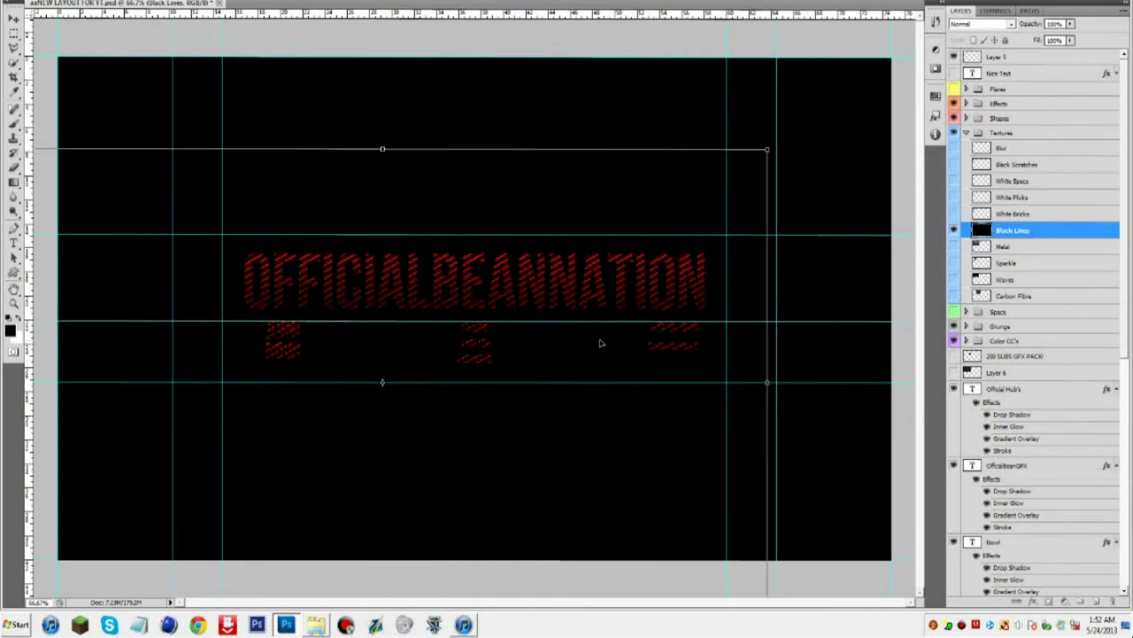
left_click_drag(601, 343, 410, 427)
left_click_drag(576, 234, 1083, 4)
left_click_drag(887, 116, 726, 296)
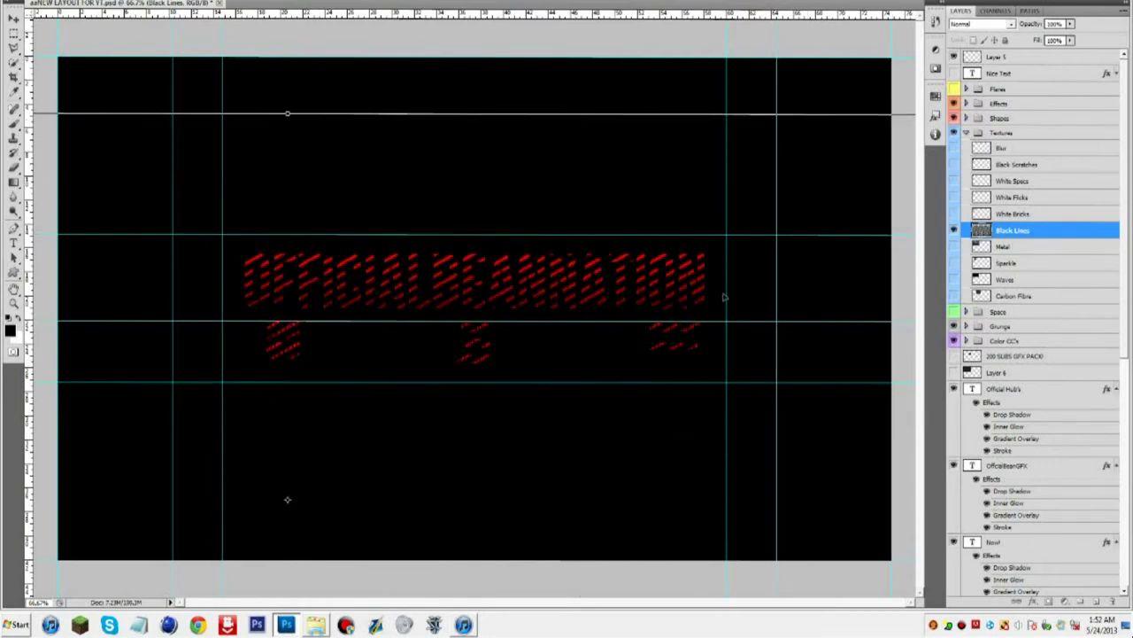
left_click_drag(911, 122, 340, 410)
left_click_drag(334, 455, 591, 279)
mouse_move(138, 512)
left_mouse_down()
mouse_move(636, 204)
mouse_move(295, 405)
mouse_move(566, 174)
mouse_move(392, 358)
mouse_move(239, 370)
left_mouse_up()
left_click_drag(198, 455, 452, 320)
left_click_drag(512, 269, 689, 346)
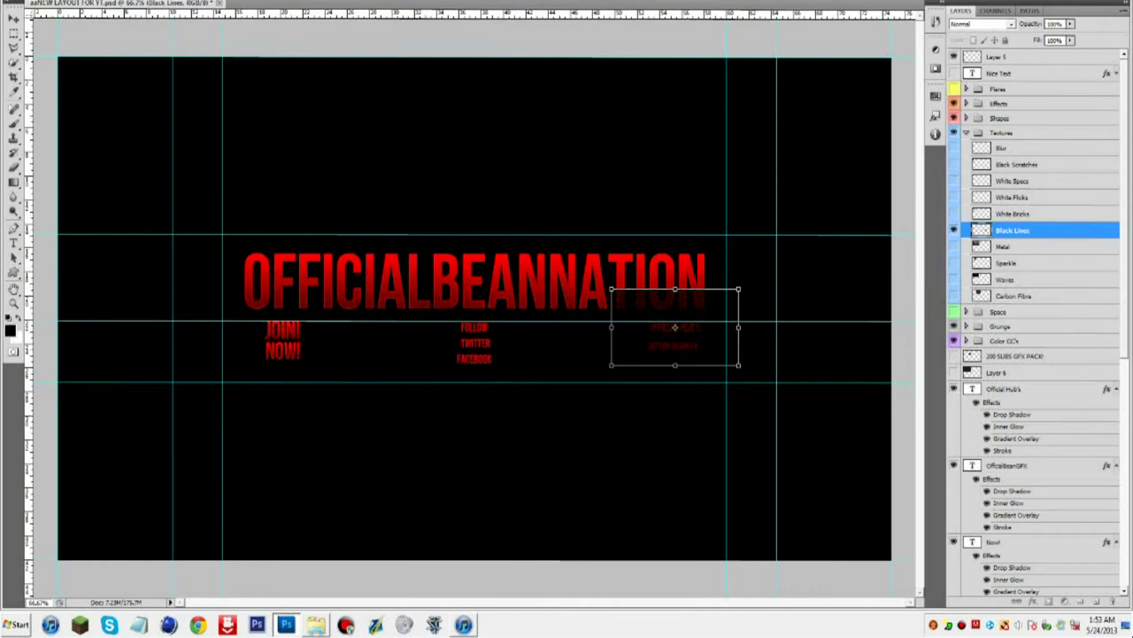
key("Escape")
left_click(954, 230)
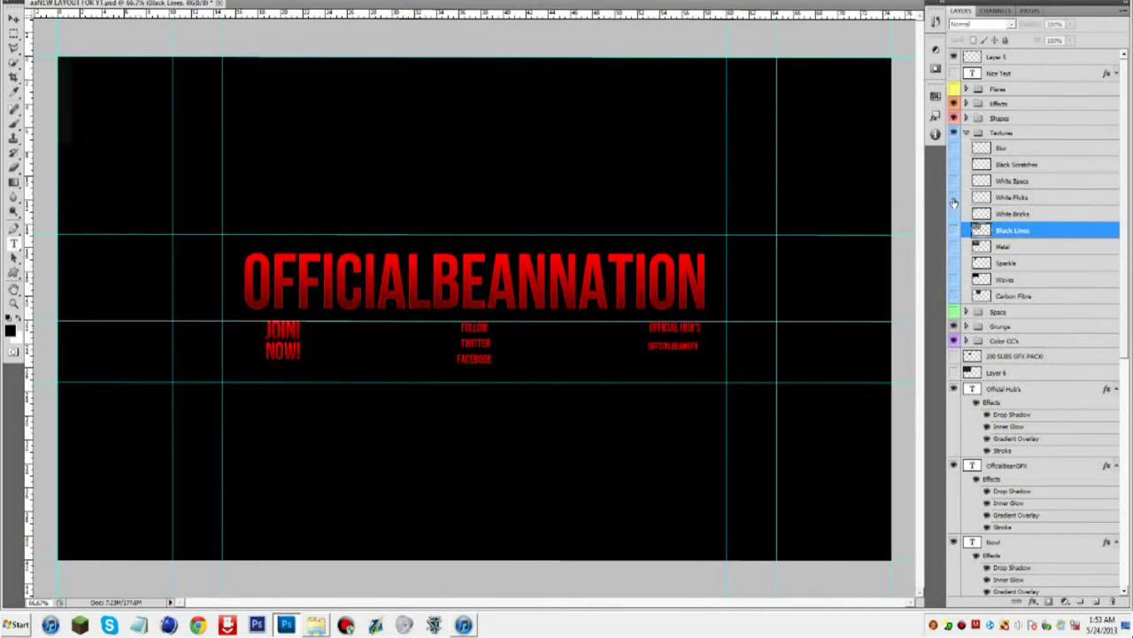
- Collapse the Textures group and hide it
left_click(954, 197)
left_click(966, 133)
left_click(968, 120)
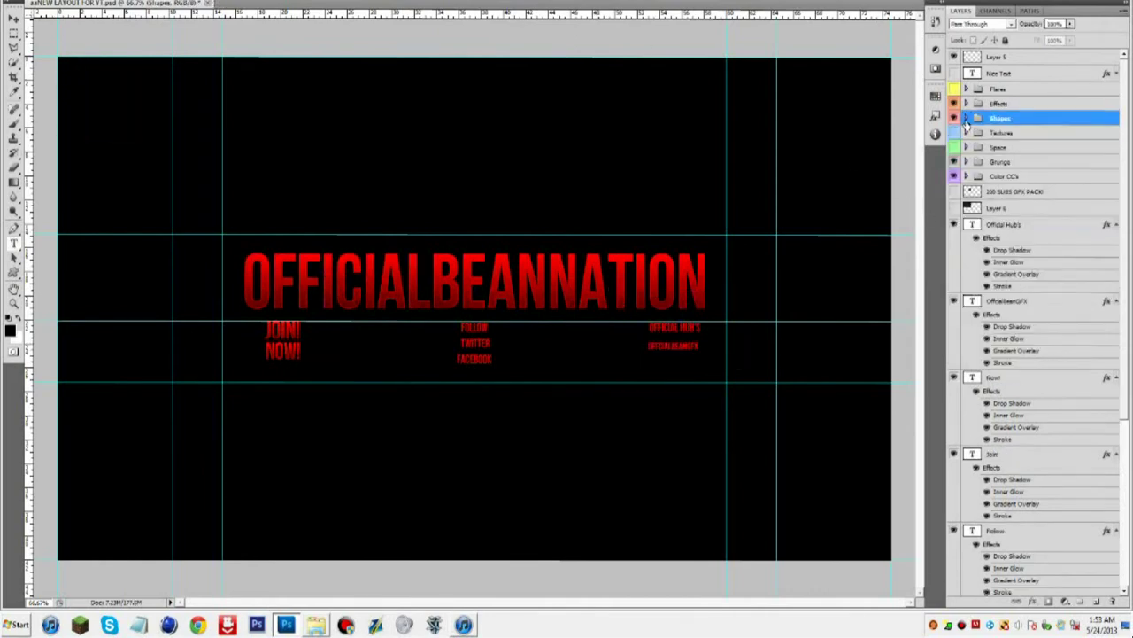
- Preview the Shapes group's layers one at a time, from Arrow and Grunge Bar through Bubbles, Banner and Squares, and collapse the group
left_click(966, 118)
left_click(953, 134)
left_click(953, 134)
left_click(953, 150)
left_click(954, 149)
left_click(954, 165)
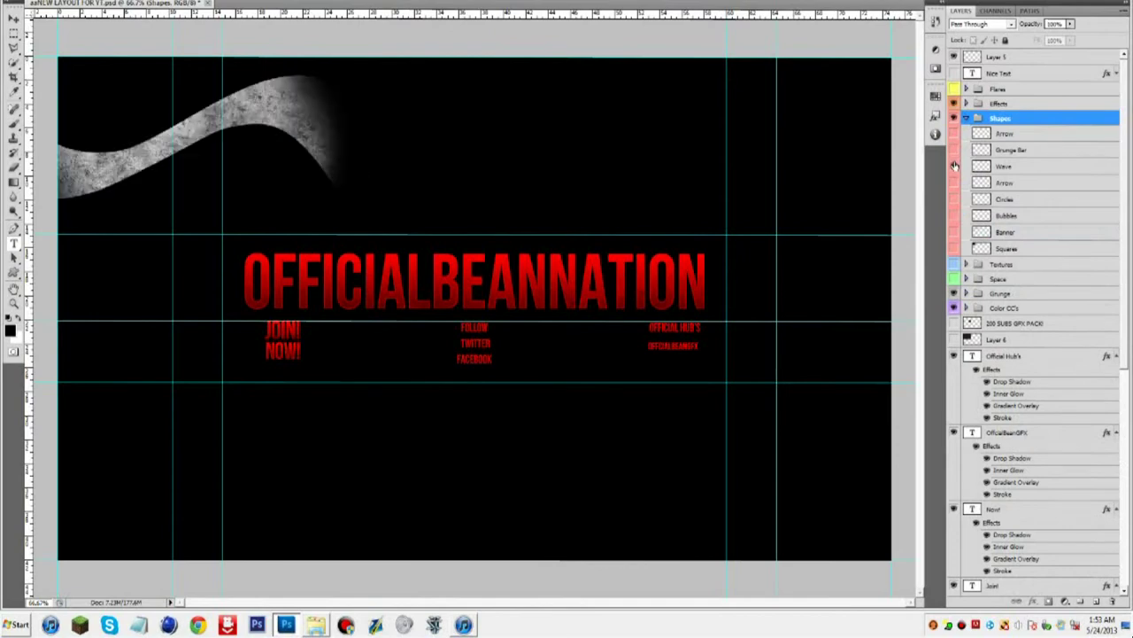
left_click(954, 166)
left_click(953, 183)
left_click(954, 183)
left_click(953, 198)
left_click(954, 198)
left_click(954, 215)
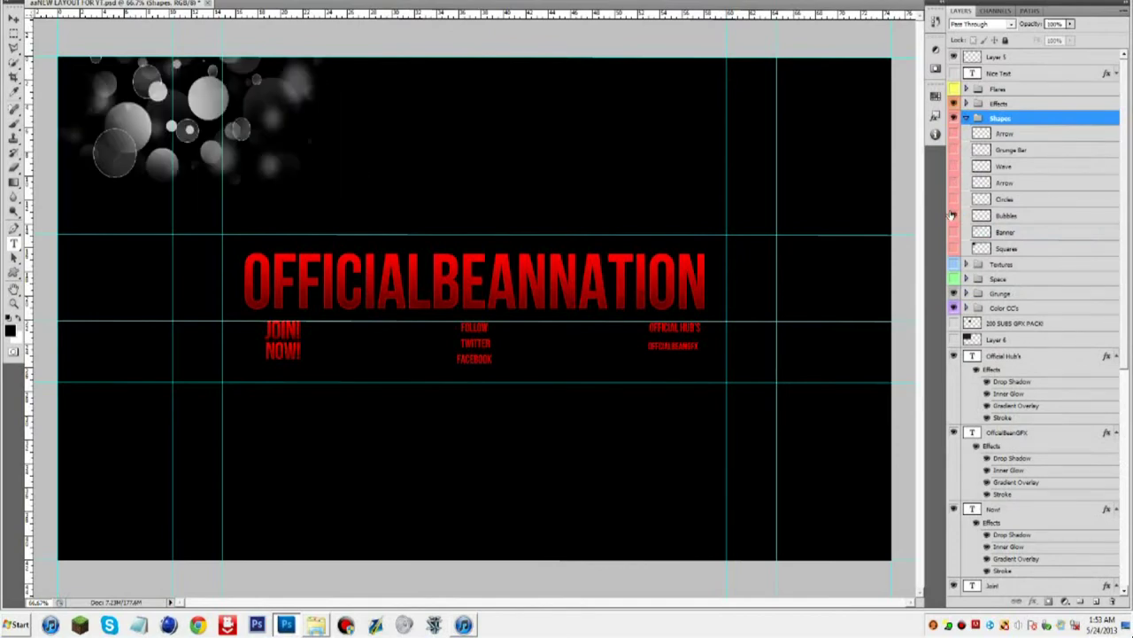
left_click(954, 215)
left_click(953, 232)
left_click(954, 232)
left_click(954, 248)
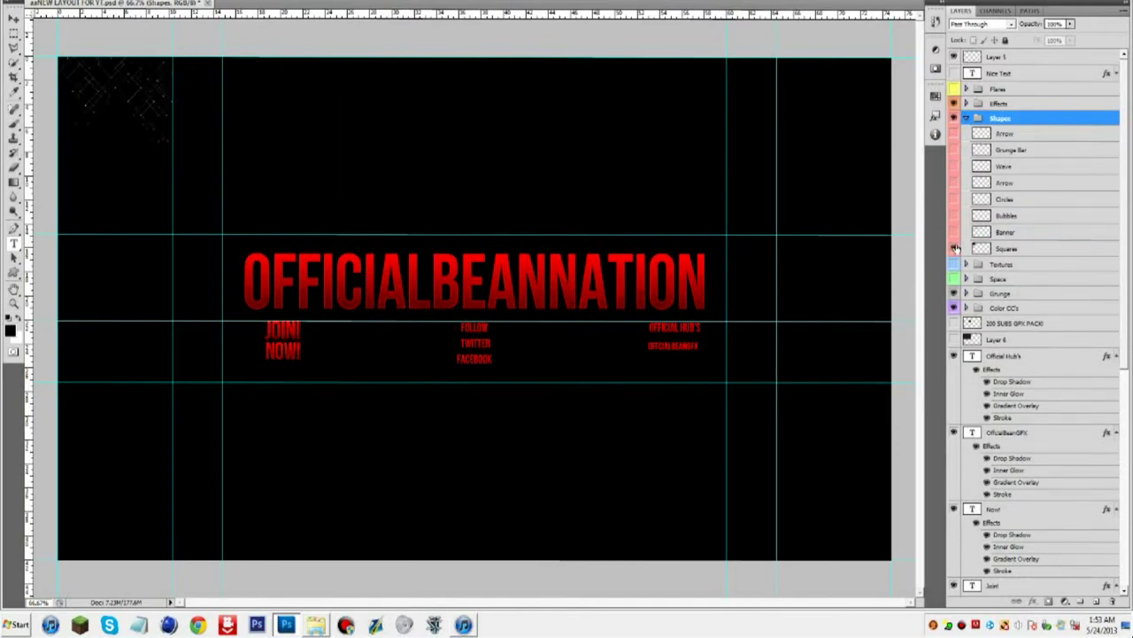
left_click(966, 118)
- Expand the Effects group and preview the Glass, Light Stroke, Abstract, Flowers and Bubbles layers one at a time
left_click(966, 103)
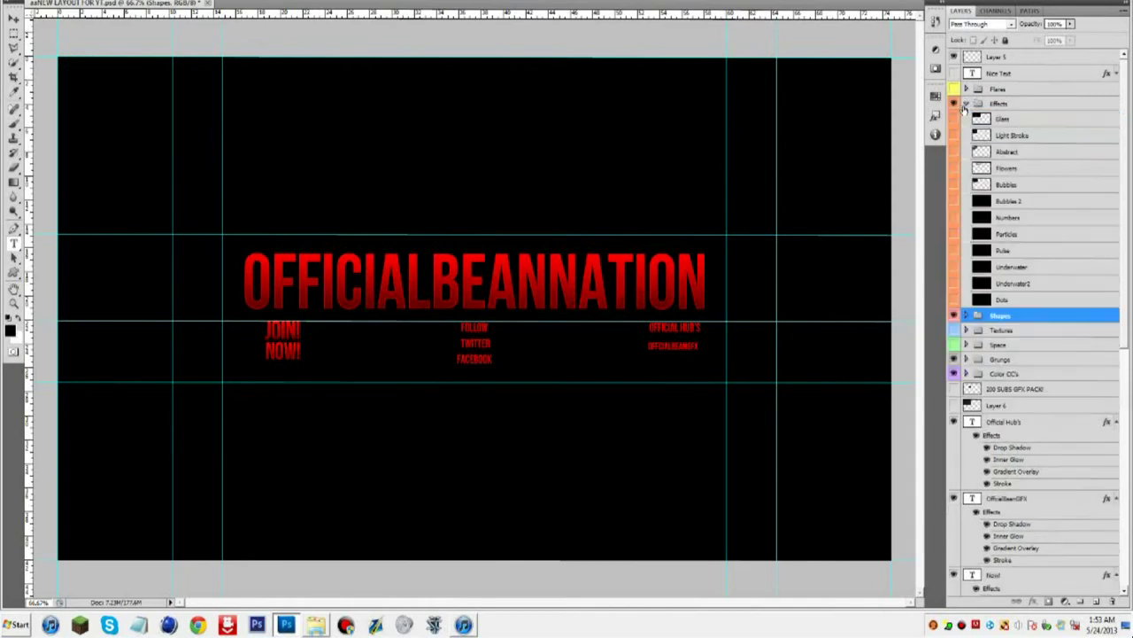
left_click(954, 119)
left_click(953, 118)
left_click(954, 135)
left_click(954, 134)
left_click(953, 152)
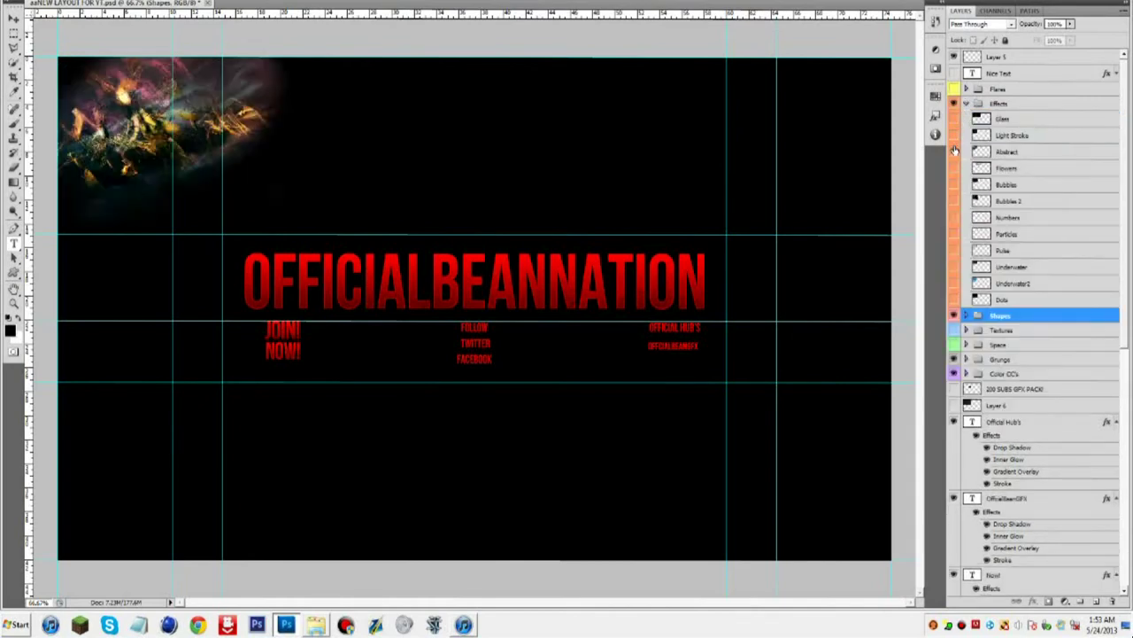
left_click(953, 151)
left_click(954, 168)
left_click(954, 168)
left_click(954, 184)
left_click(954, 185)
- Show the Numbers layer and preview the Particles, Pulse, Underwater, Underwater2 and Dots effects over it
left_click(954, 217)
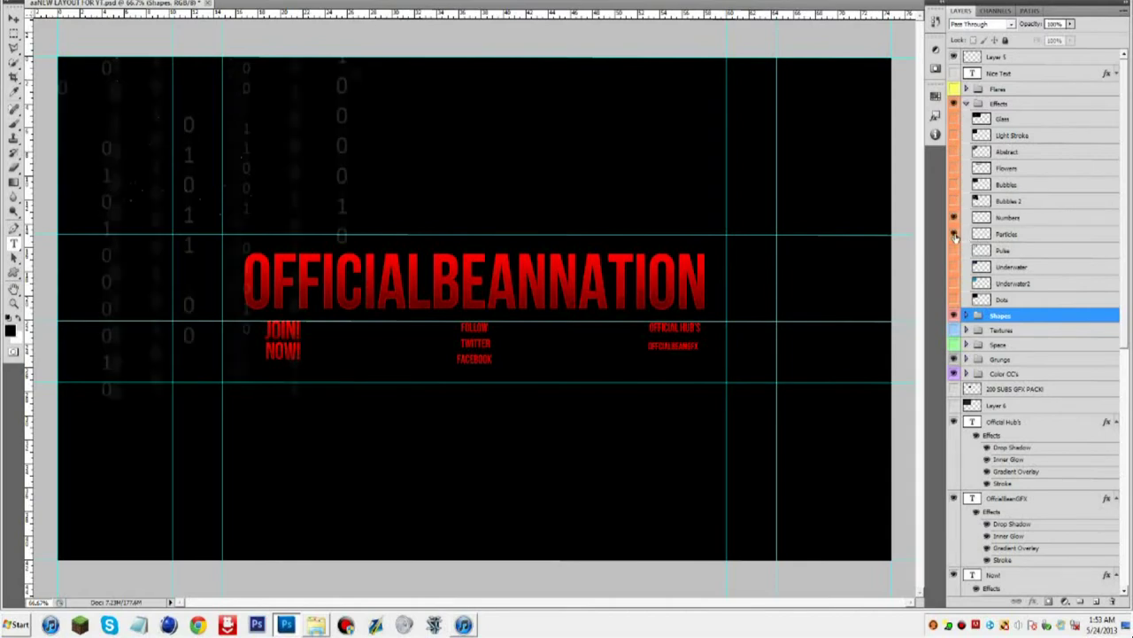
left_click(953, 250)
left_click(954, 249)
left_click(954, 267)
left_click(953, 266)
left_click(953, 284)
left_click(953, 283)
left_click(953, 299)
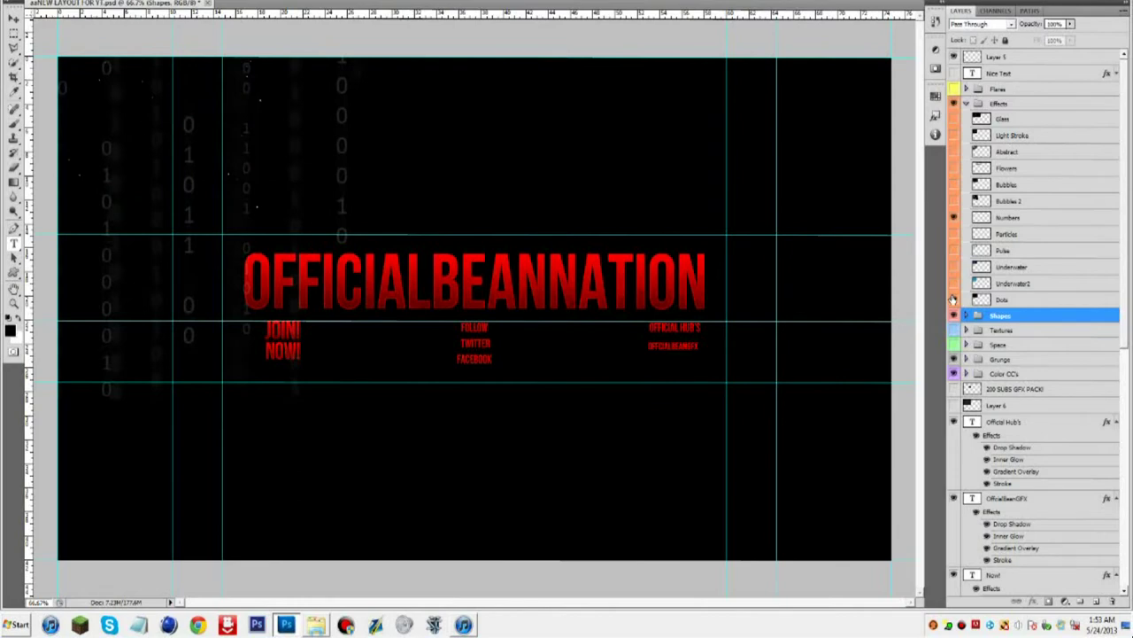
- Shrink the Numbers layer with Free Transform and place it in the banner's upper-left corner
left_click(1028, 217)
key("ctrl+t")
left_click_drag(285, 151, 440, 239)
left_click_drag(407, 178, 497, 156)
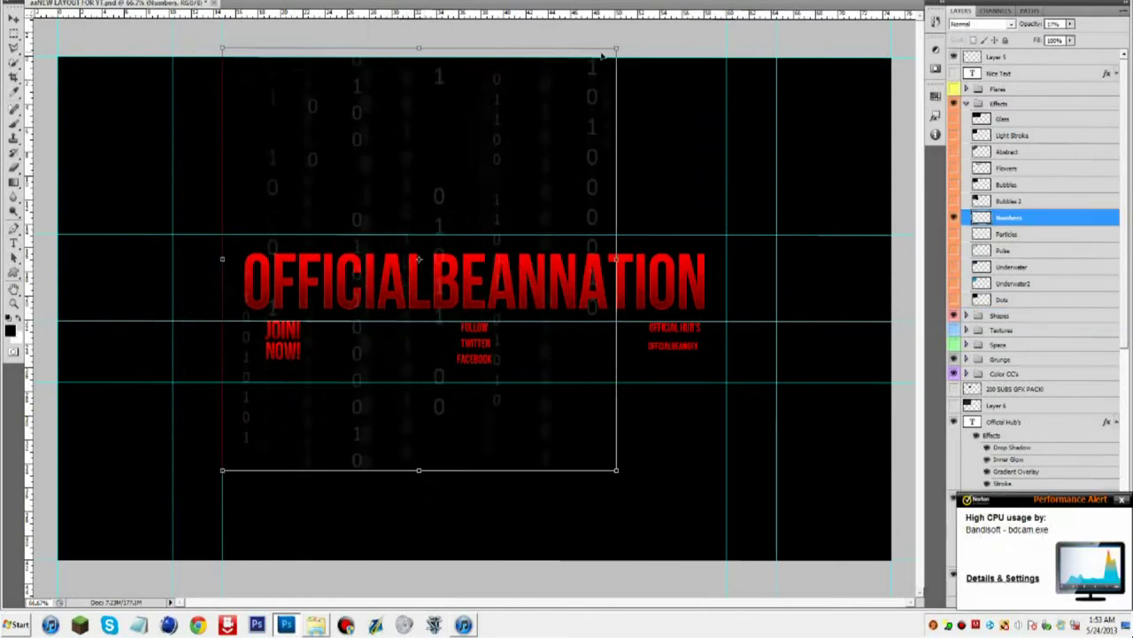
left_click_drag(617, 48, 361, 278)
left_click_drag(336, 331, 171, 108)
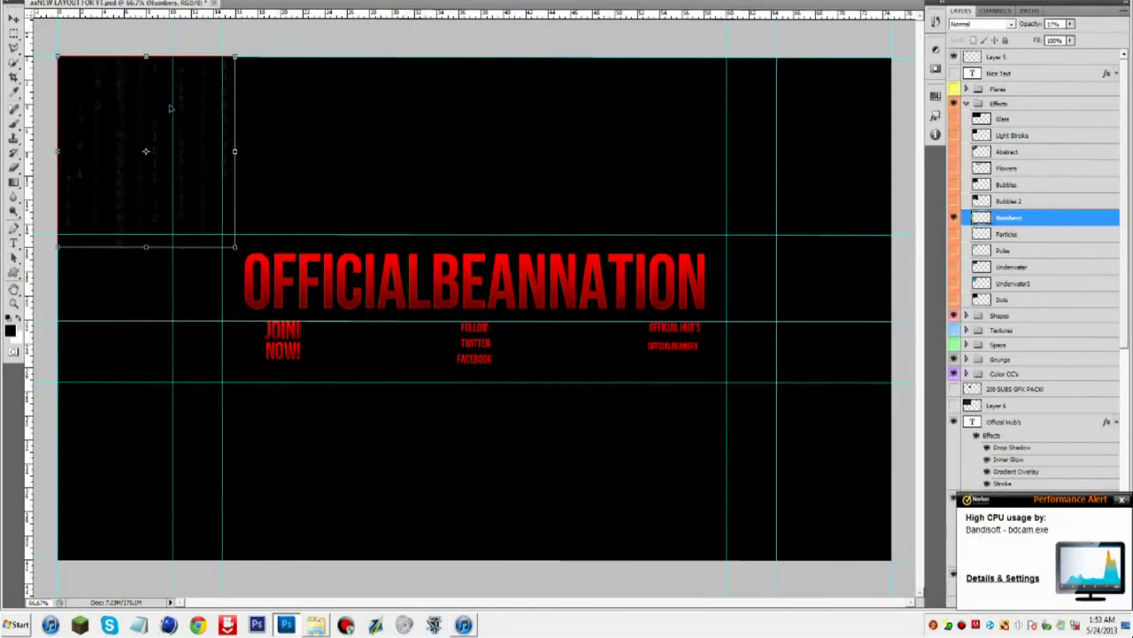
- Duplicate the Numbers layer, move the copy directly below the original and flip it horizontally
right_click(1062, 217)
left_click(1082, 264)
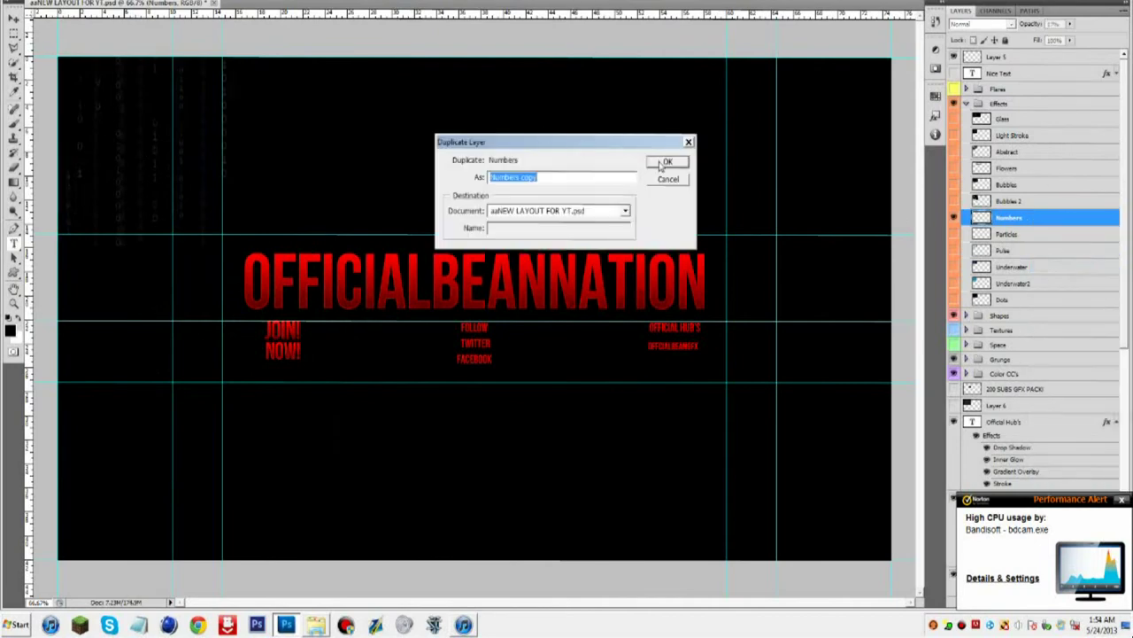
left_click(662, 163)
left_click_drag(178, 180, 172, 352)
right_click(172, 352)
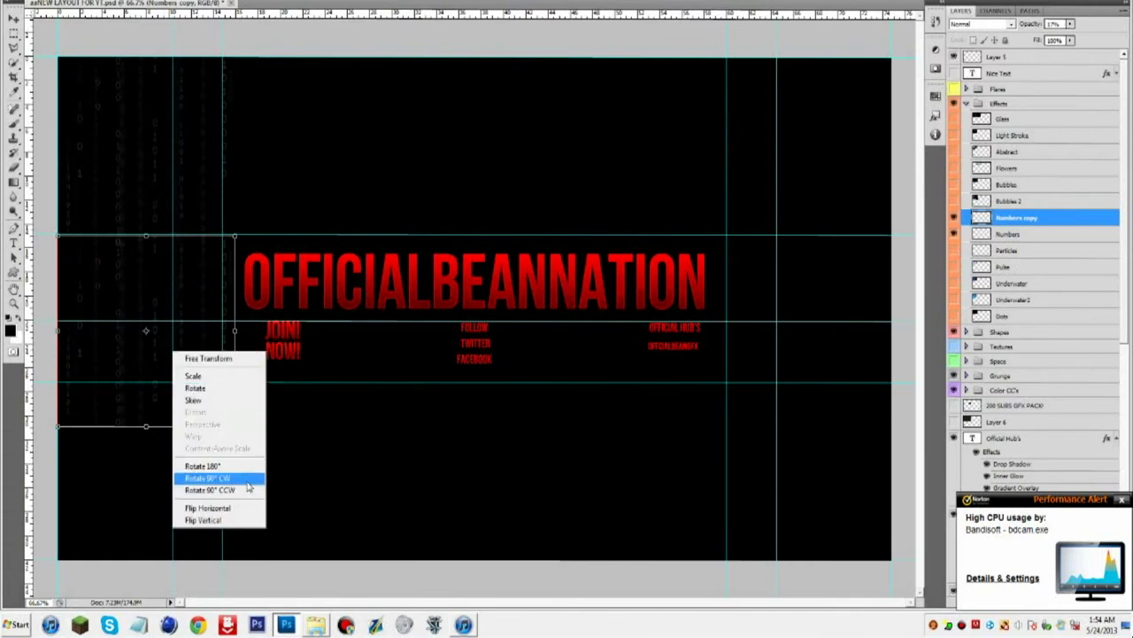
left_click(208, 508)
key("Return")
key("t")
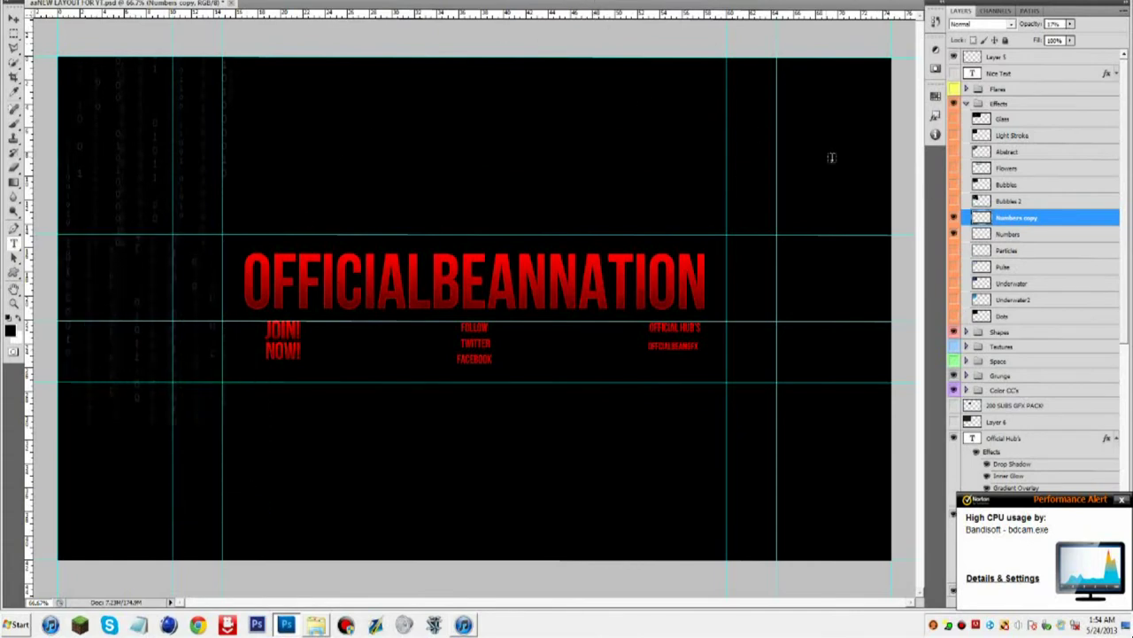
- Merge the Numbers and Numbers copy layers into one layer
left_click(1075, 237, "shift")
right_click(1075, 237)
left_click(1067, 482)
- Duplicate the merged numbers layer and move the copy down to extend the pattern to the banner's lower edge
right_click(1072, 219)
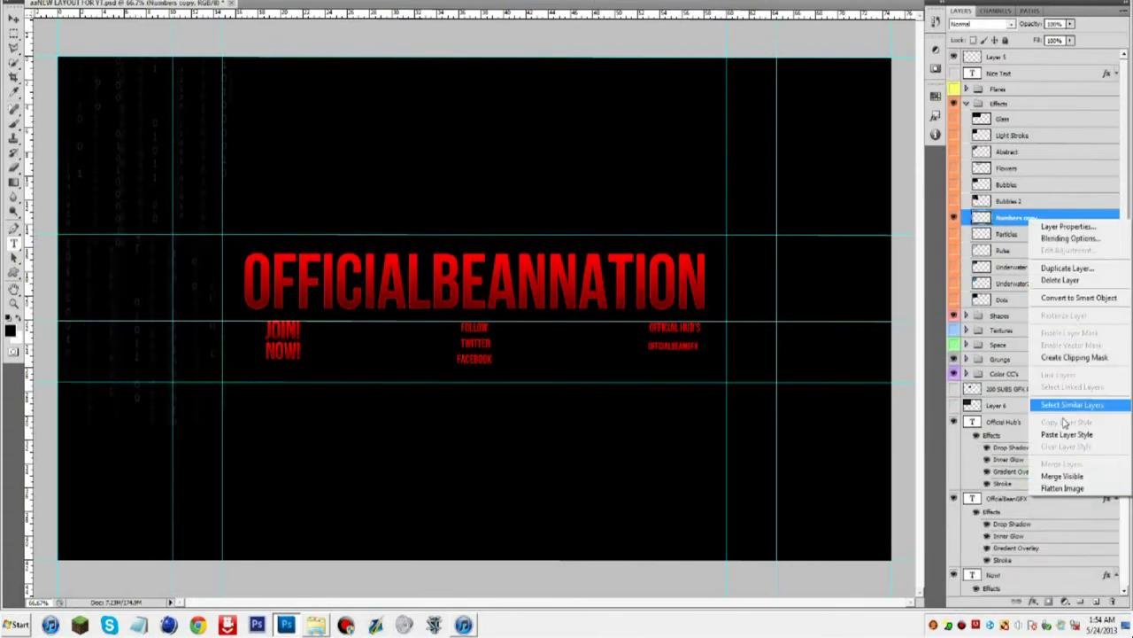
left_click(1067, 268)
left_click(670, 159)
left_click_drag(173, 118, 174, 470)
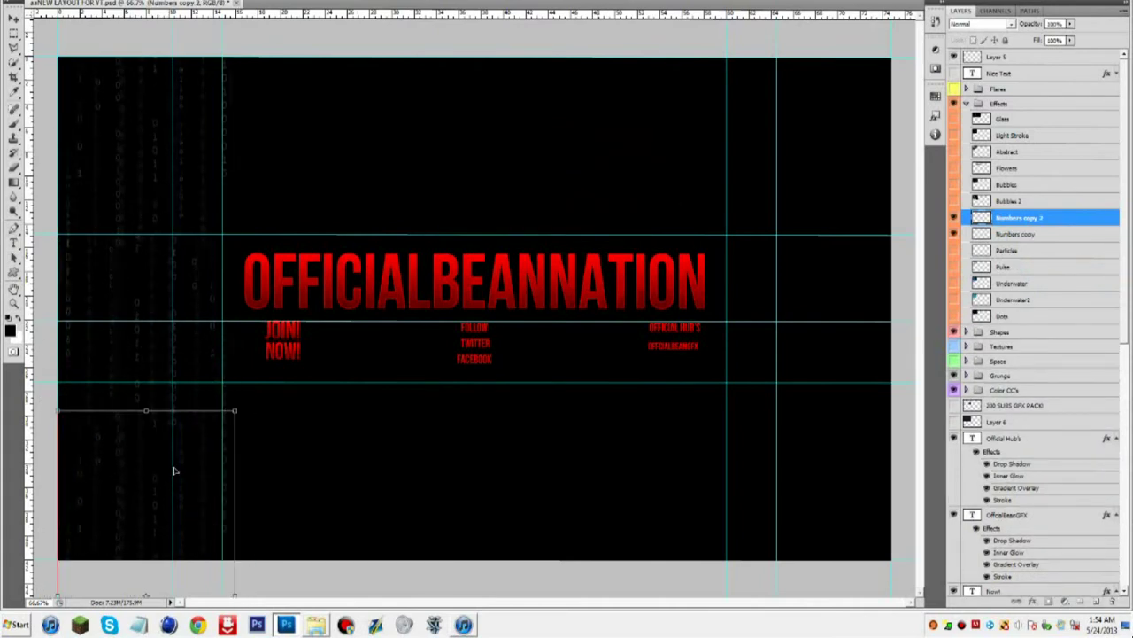
key("t")
- Merge the Numbers copy 2 and Numbers copy layers into one full-height column
left_click(1071, 235, "ctrl")
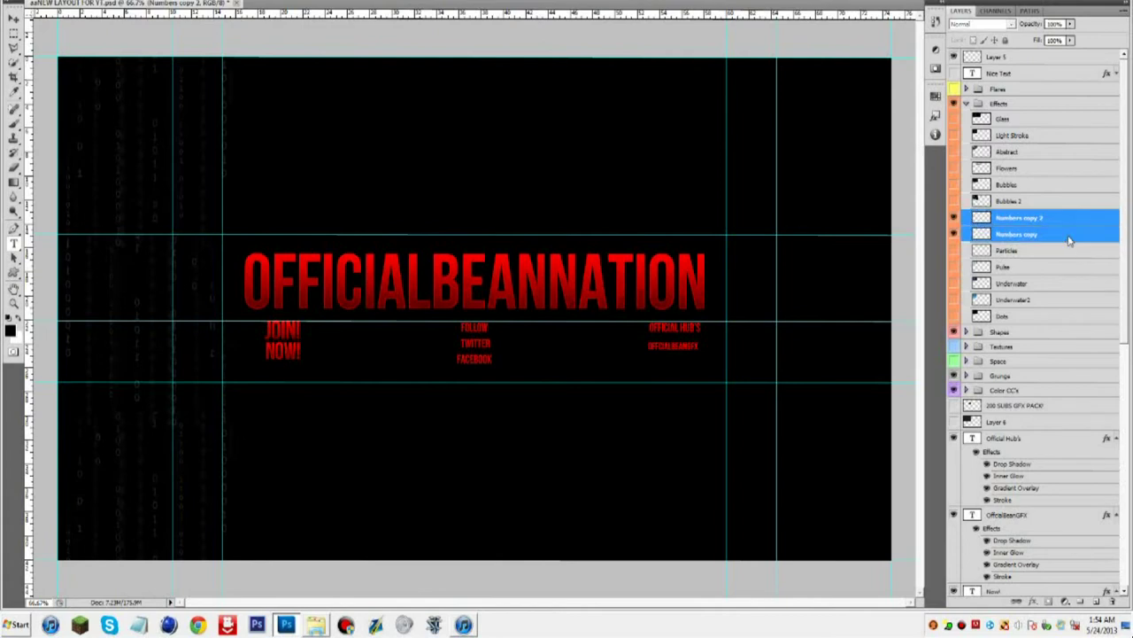
right_click(1070, 228)
left_click(1063, 469)
- Duplicate the full-height numbers column and place the copy beside it, behind the first half of the title
right_click(1071, 217)
left_click(1067, 261)
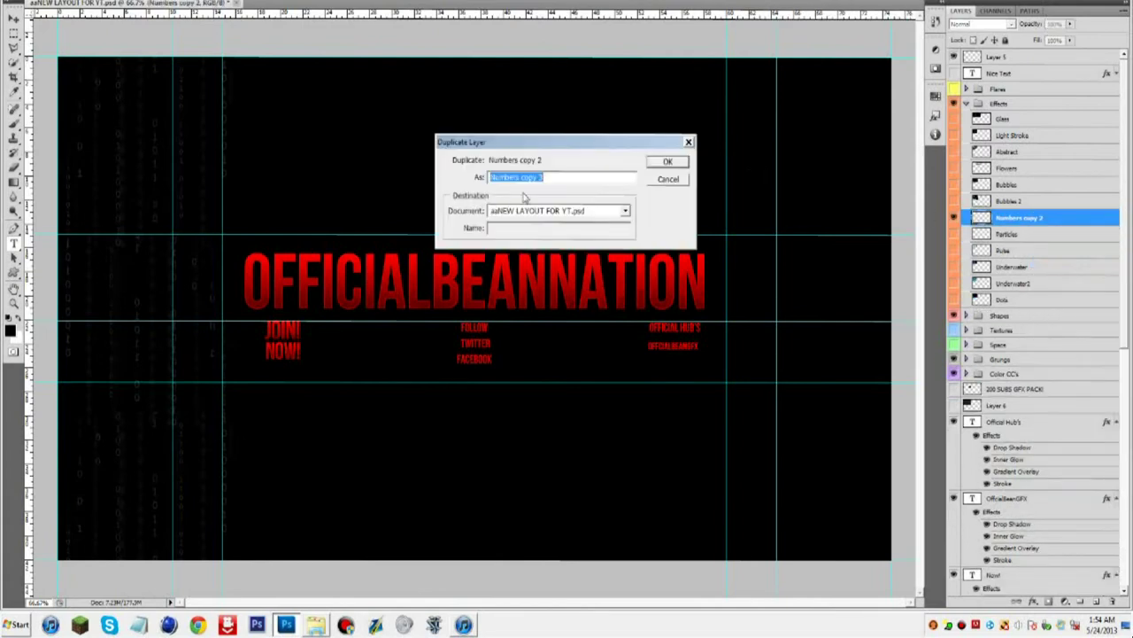
left_click(669, 169)
left_click_drag(222, 213, 343, 214)
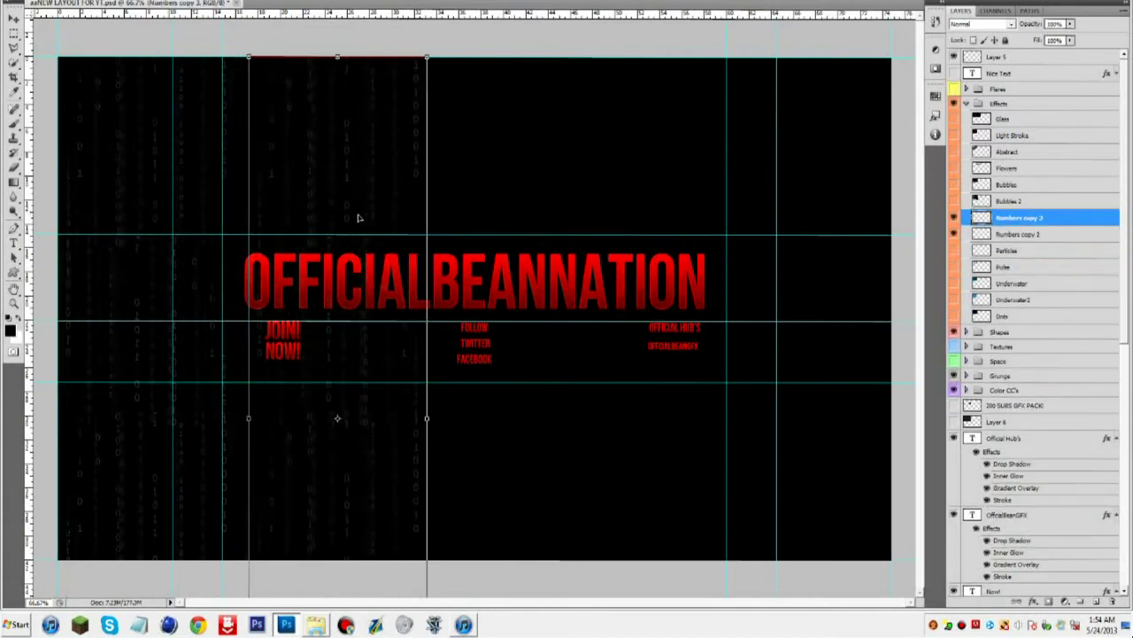
key("t")
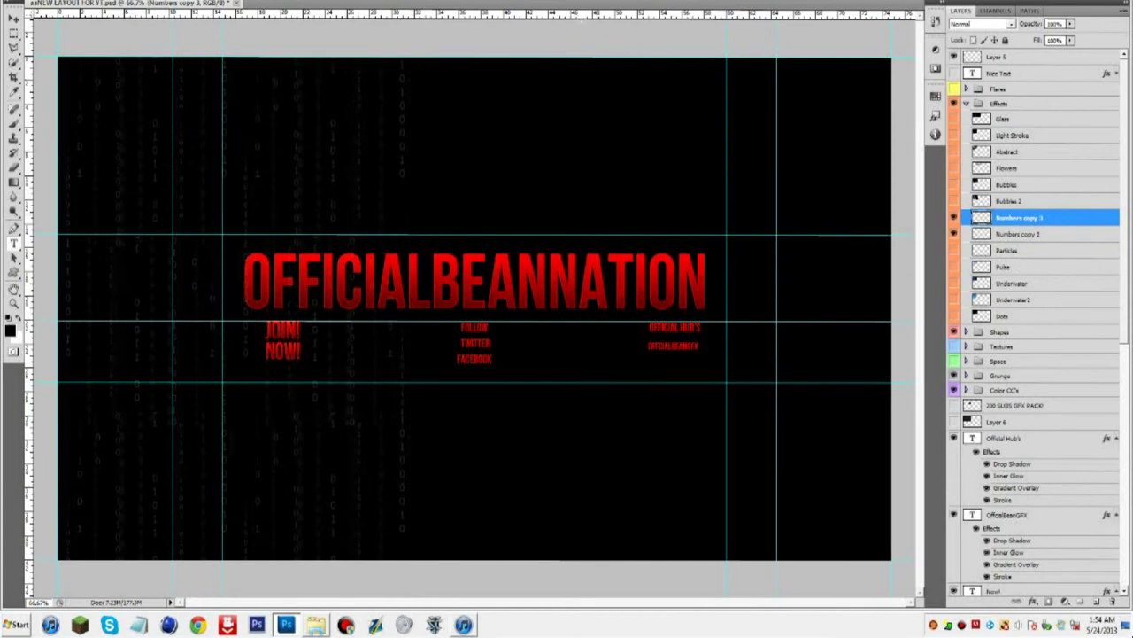
- Merge the two side-by-side numbers columns into a single layer
left_click(1058, 235, "shift")
right_click(1058, 237)
left_click(1078, 484)
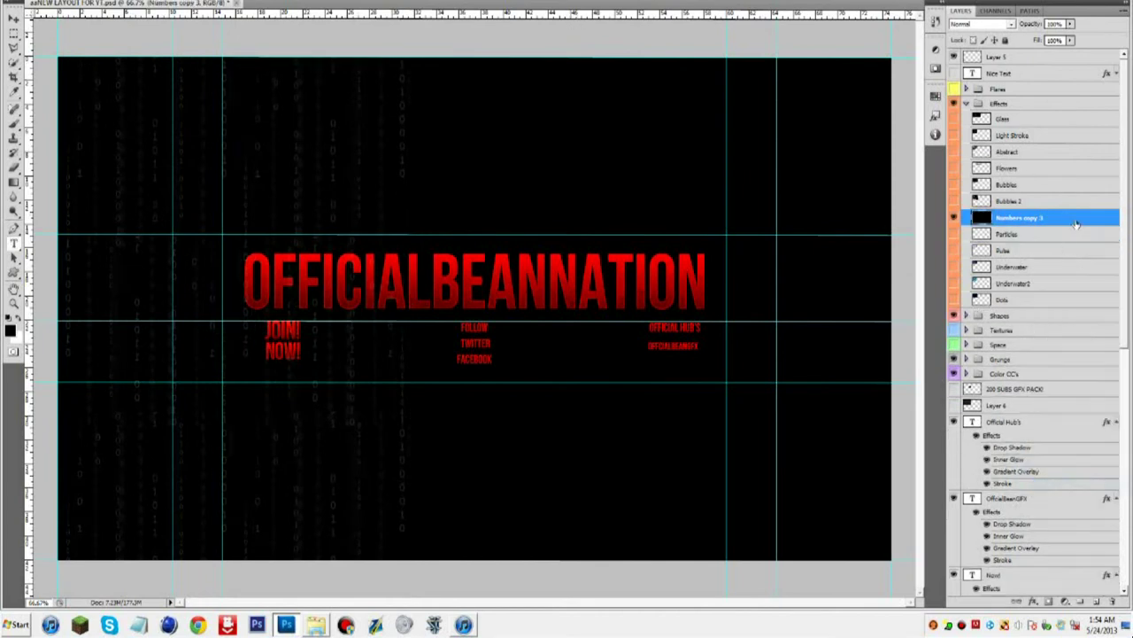
- Duplicate the merged numbers layer and move the copy right, next to the original, to continue the pattern
right_click(1077, 217)
left_click(1082, 264)
left_click(675, 164)
left_click(670, 163)
key("v")
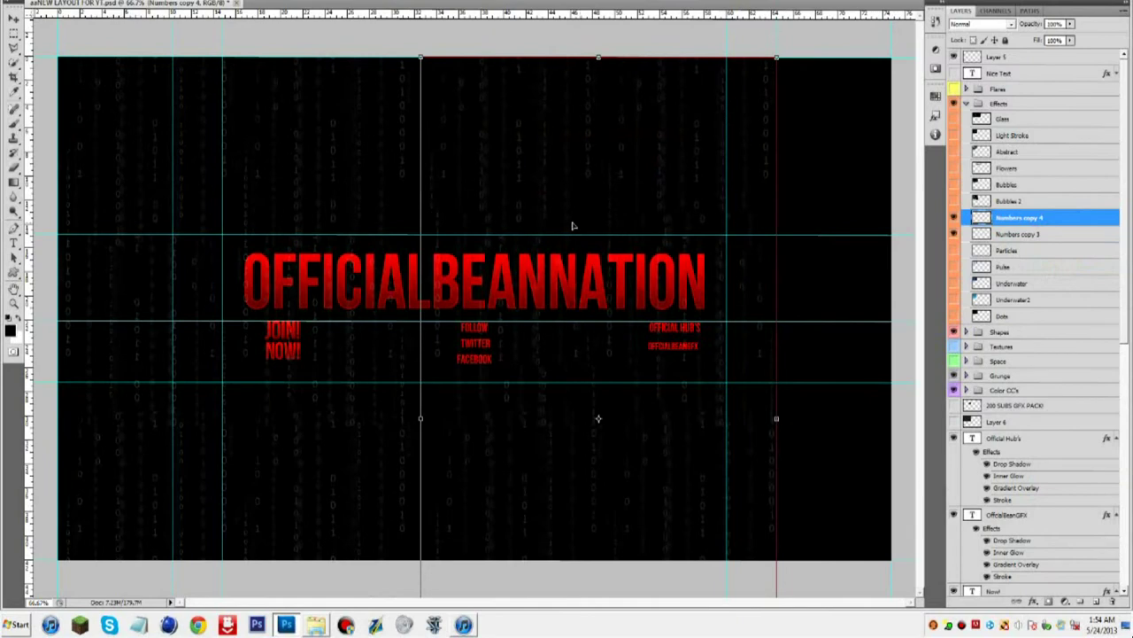
key("Return")
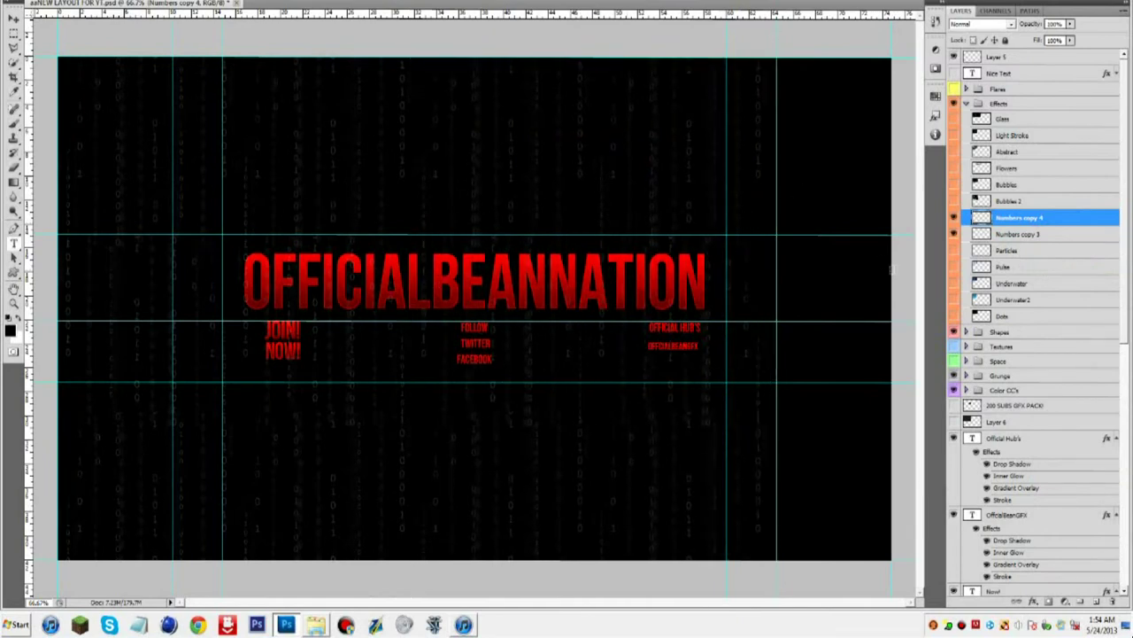
- Duplicate the Numbers copy 4 layer and move the copy right to cover the banner's remaining right edge
right_click(1060, 223)
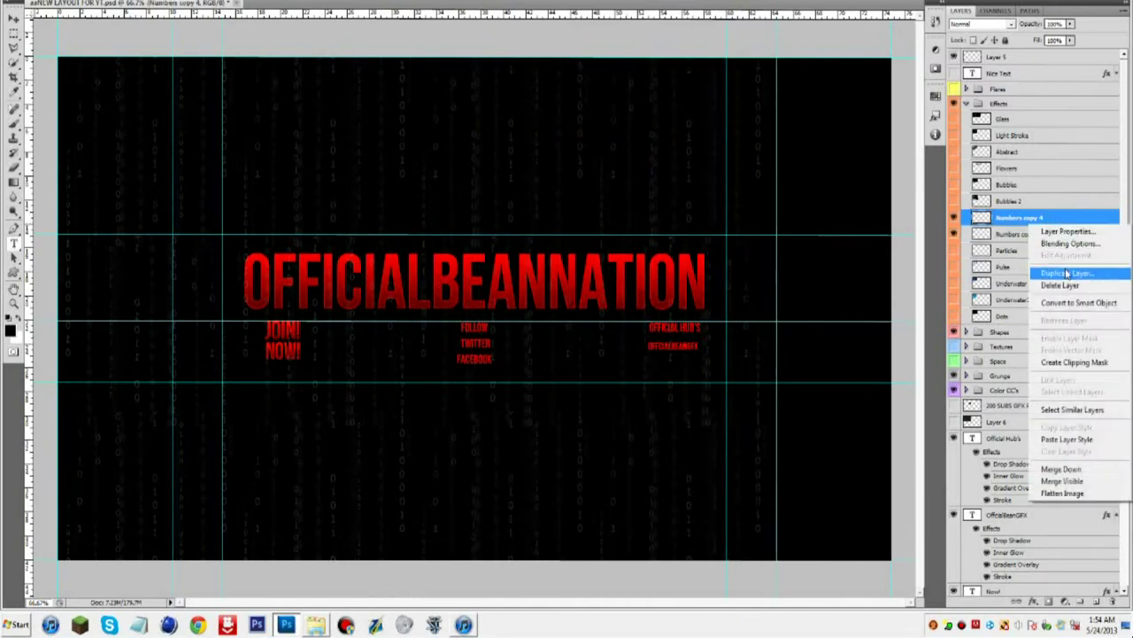
left_click(1067, 274)
left_click(672, 164)
key("ctrl+t")
left_click_drag(647, 240, 886, 247)
key("Return")
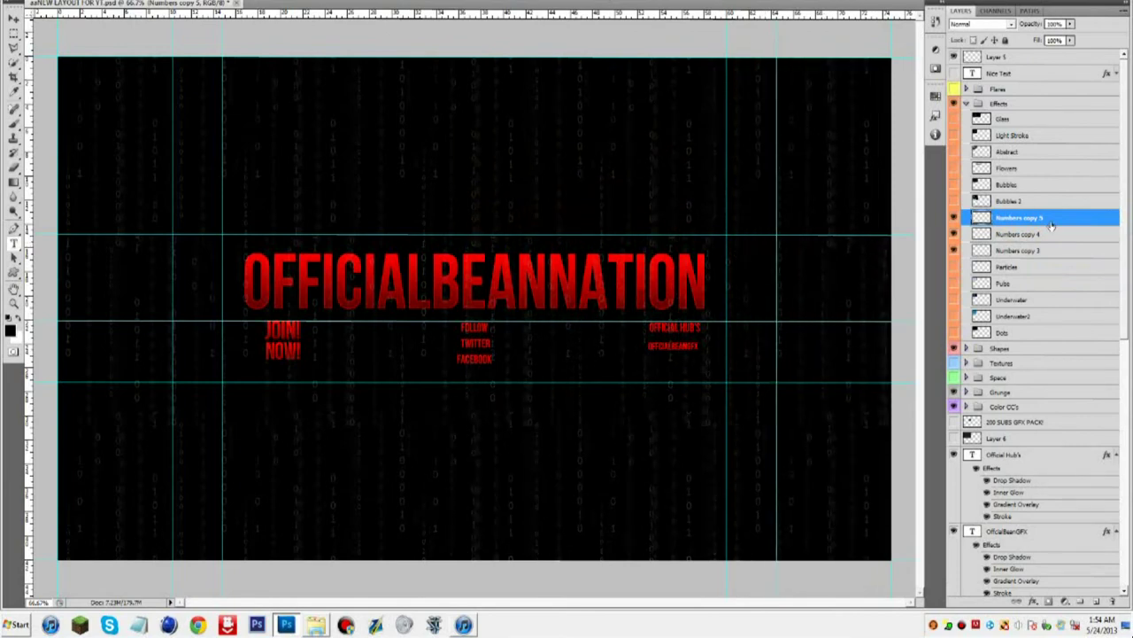
- Merge the Numbers copy 3, 4 and 5 layers into one and move it directly above the Background layer
left_click(1063, 251, "shift")
right_click(1062, 252)
left_click(1047, 497)
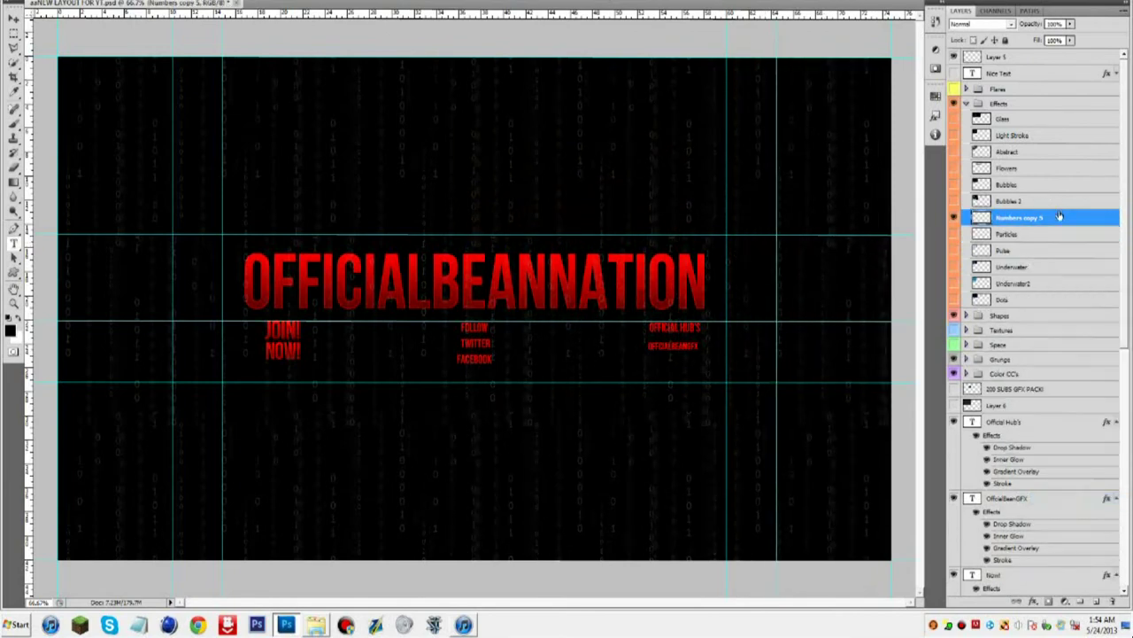
left_click_drag(1057, 221, 1077, 575)
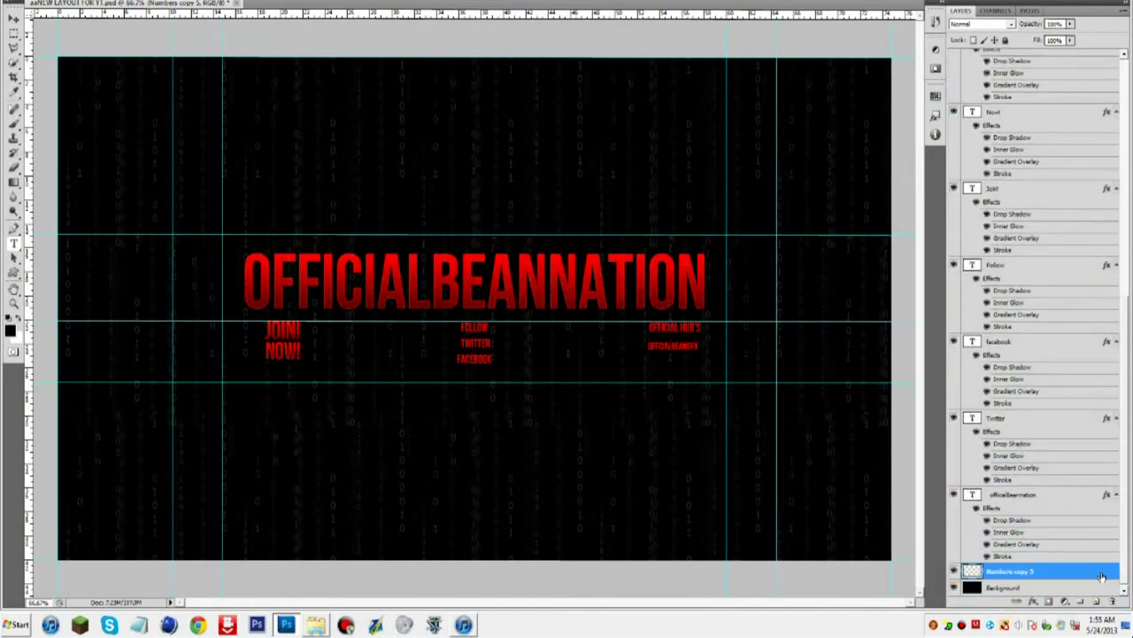
double_click(1103, 576)
type("50")
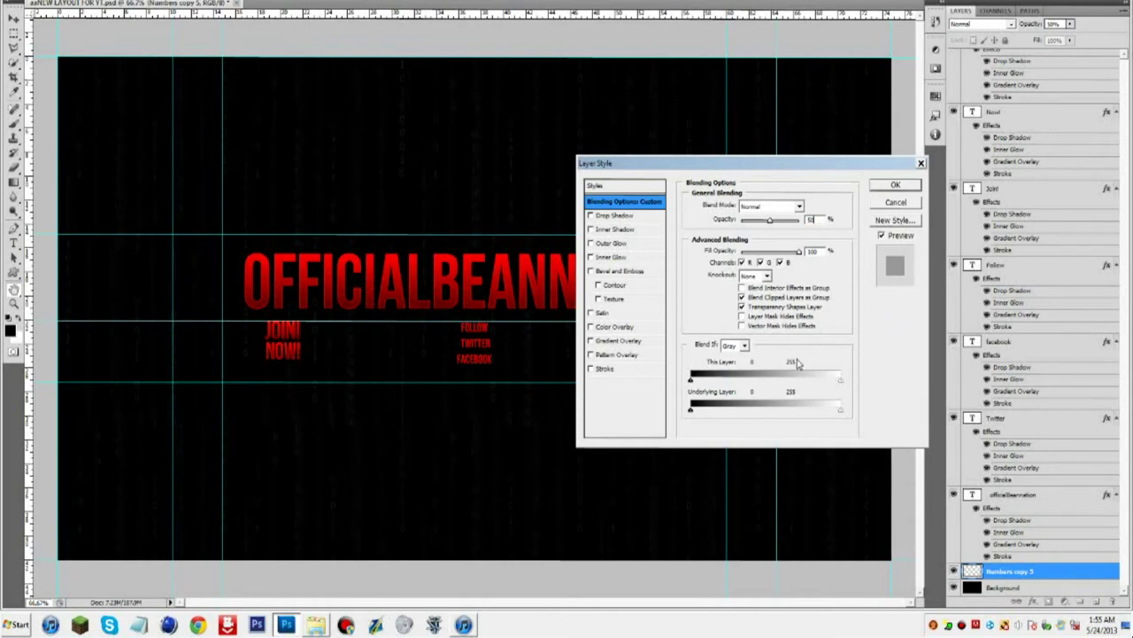
left_click(620, 326)
left_click(805, 206)
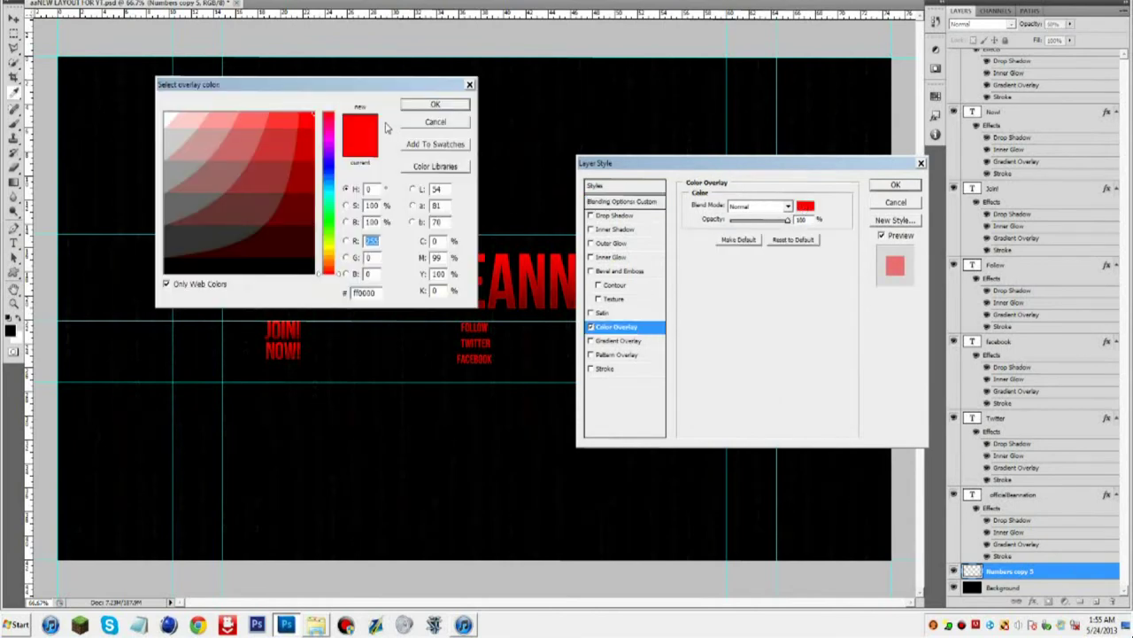
left_click(432, 123)
left_click(897, 203)
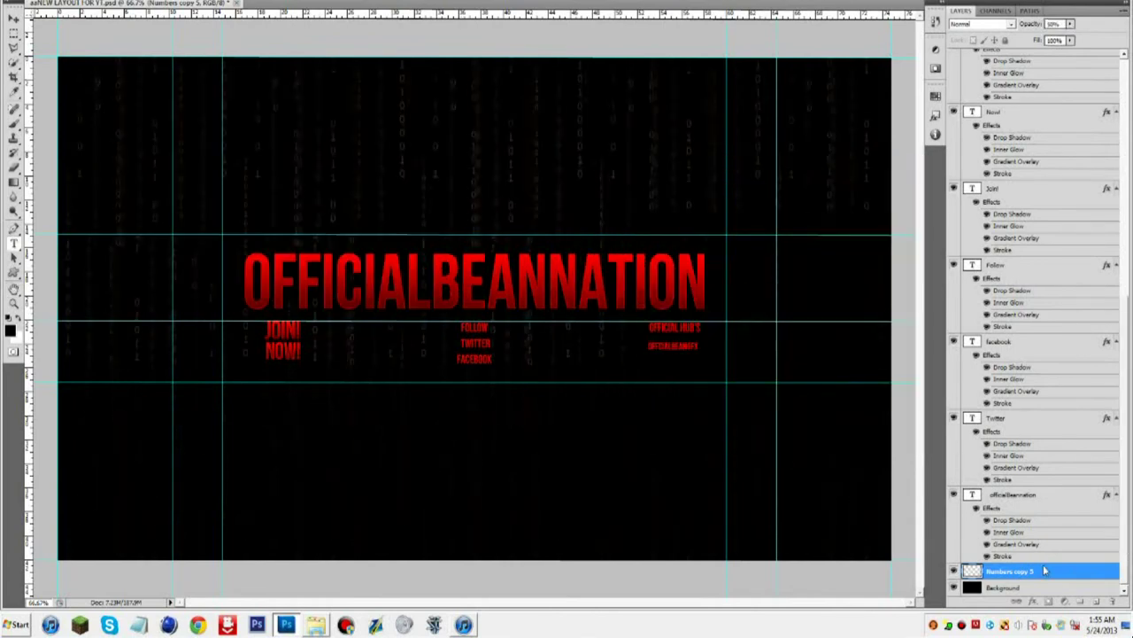
- Paste the copied text layer style onto the Numbers copy 5 layer and hide the pasted effects
right_click(1027, 571)
left_click(1054, 498)
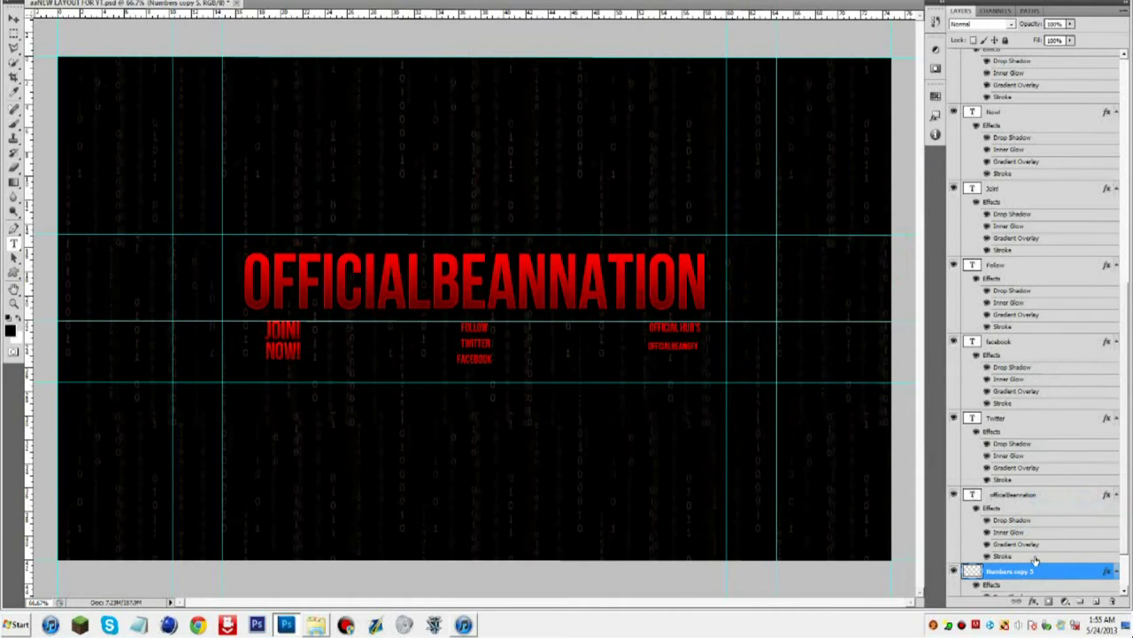
scroll(1062, 553, "down", 3)
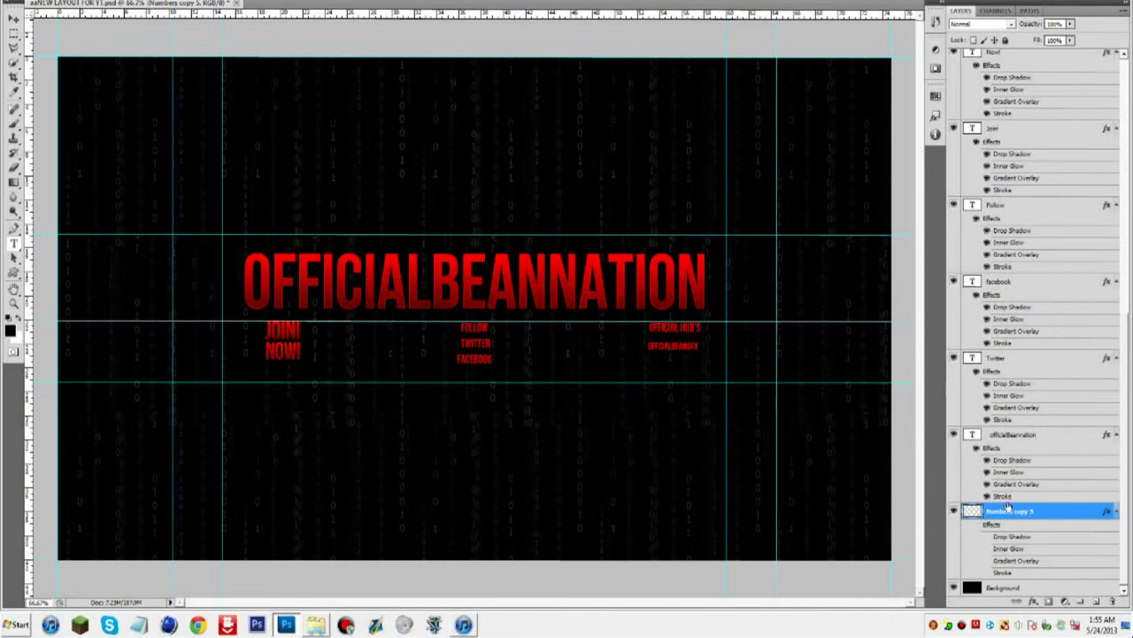
double_click(1070, 521)
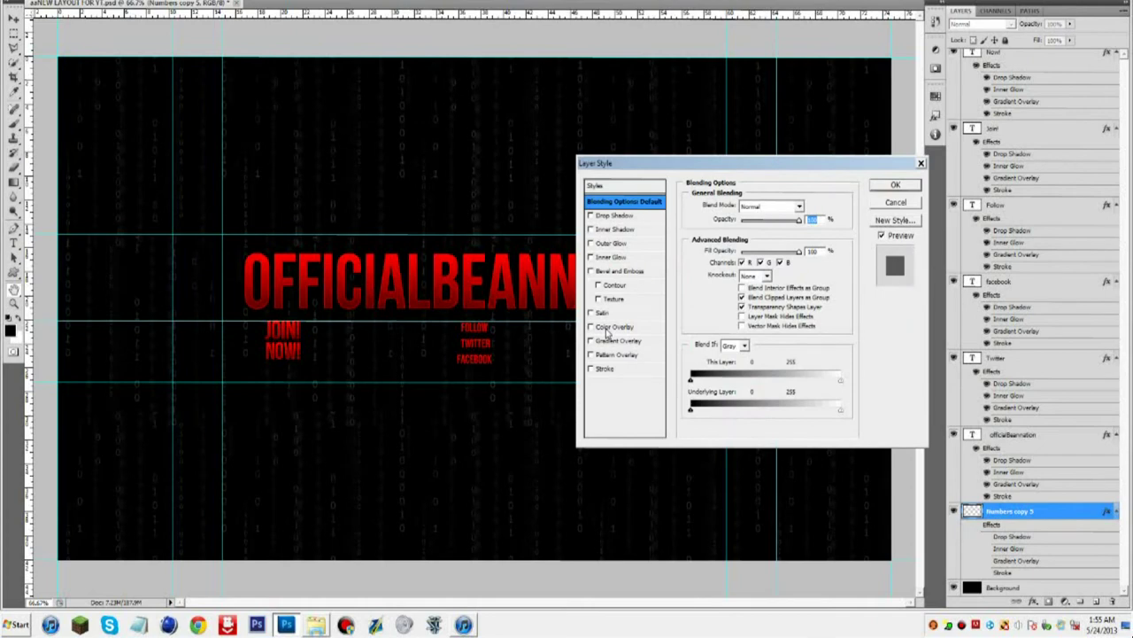
left_click(611, 327)
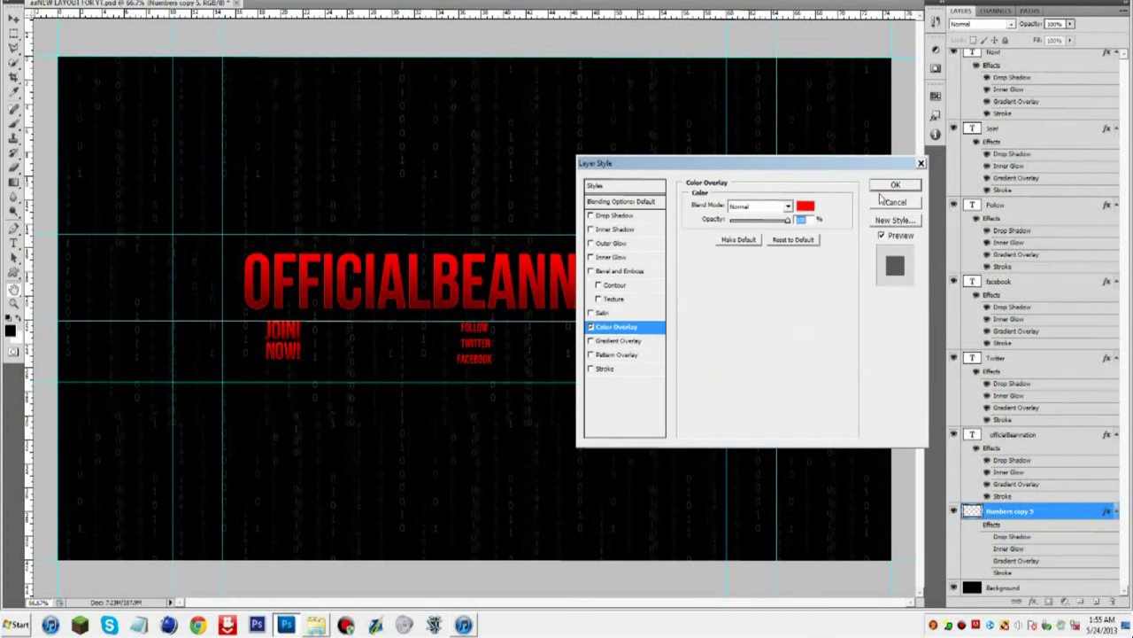
left_click(879, 203)
- Try a lower opacity on the Numbers copy 5 layer, then reset its layer style
double_click(1063, 511)
type("25")
left_click(773, 221)
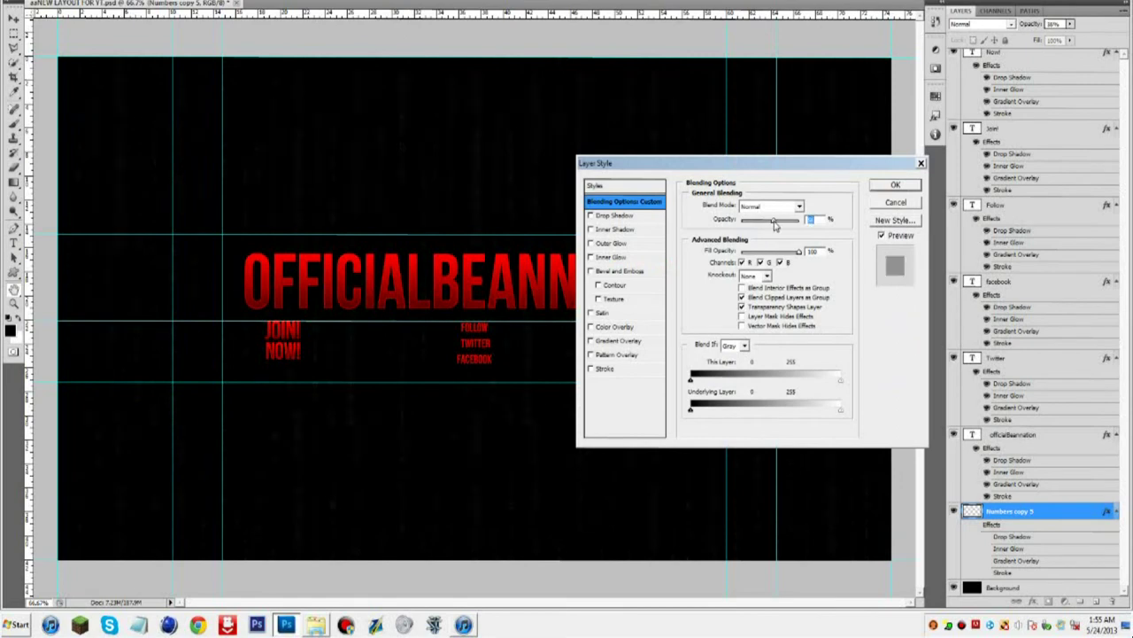
left_click(895, 184)
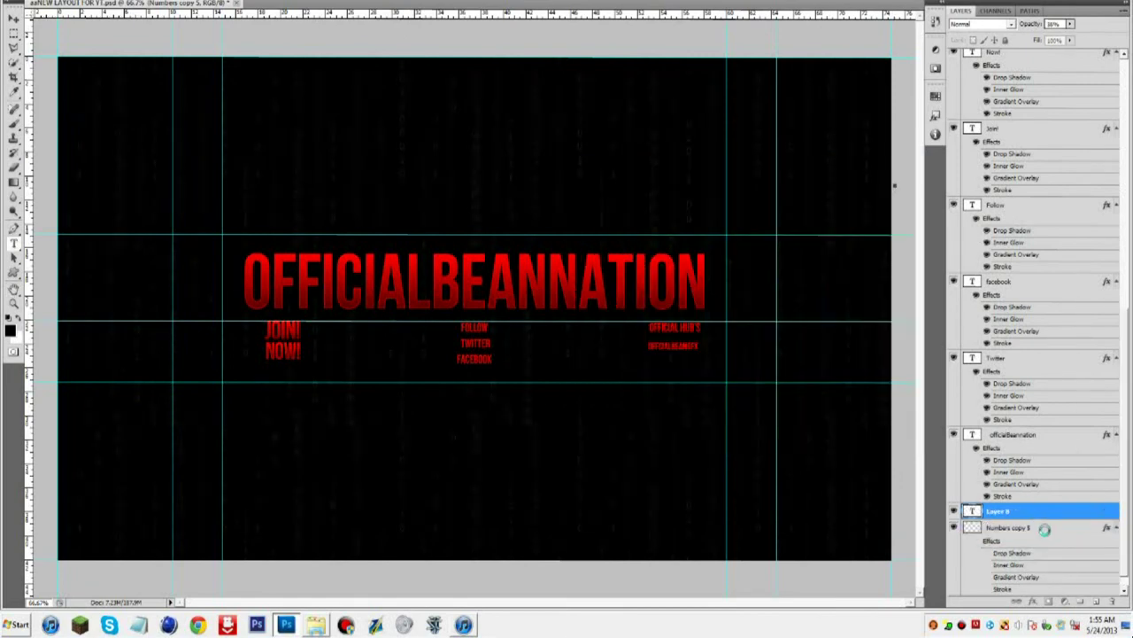
left_click(1045, 529)
right_click(1028, 528)
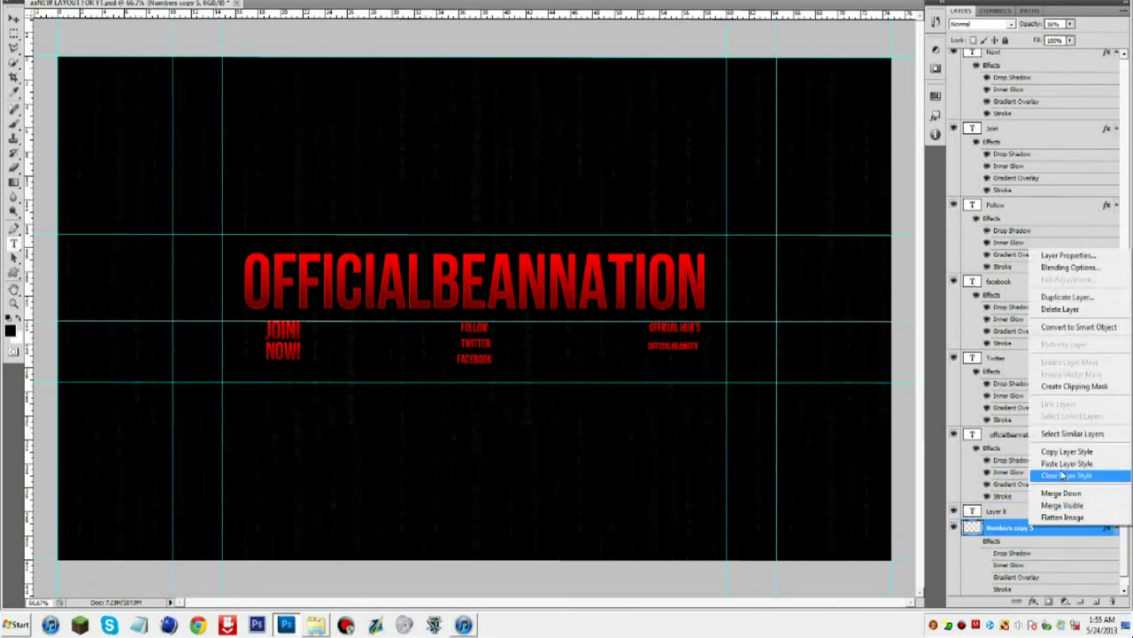
left_click(1055, 474)
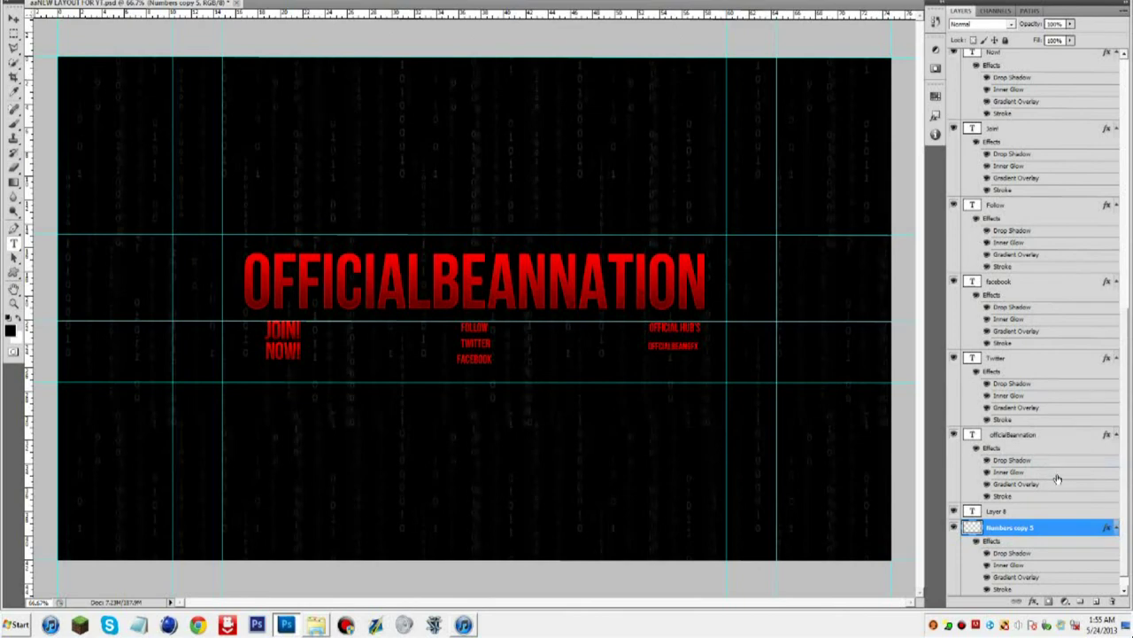
- Try the Numbers copy 5 layer above the text layers and compare it with its drop shadow off and on
left_click_drag(1060, 525, 1043, 404)
mouse_move(1057, 336)
left_mouse_down()
mouse_move(1065, 446)
mouse_move(1024, 268)
mouse_move(1015, 299)
left_mouse_up()
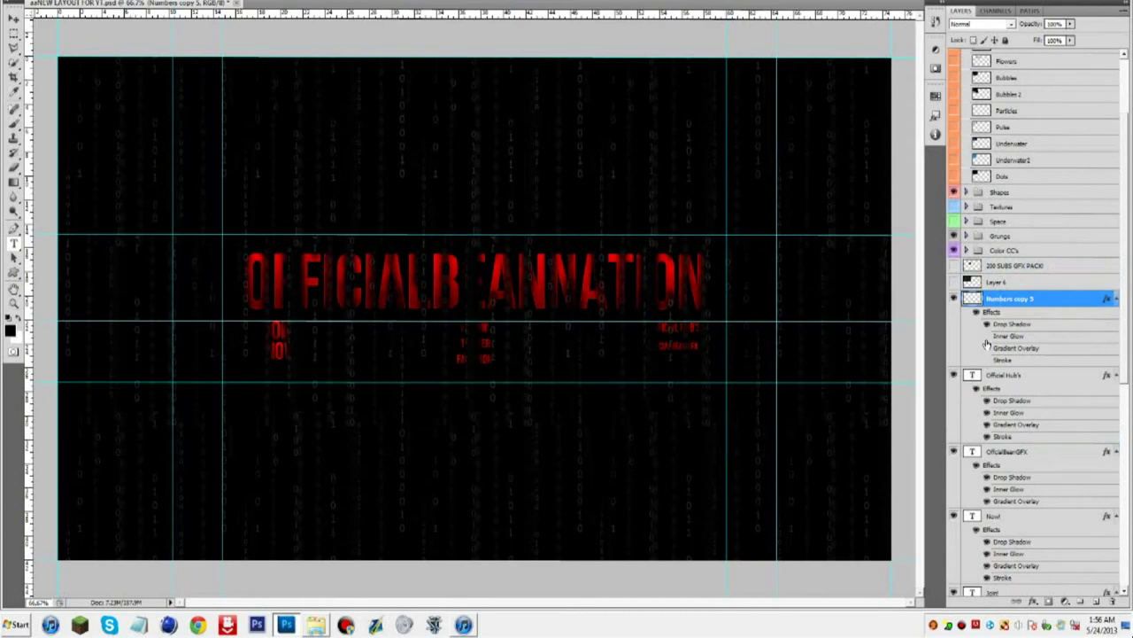
left_click(987, 324)
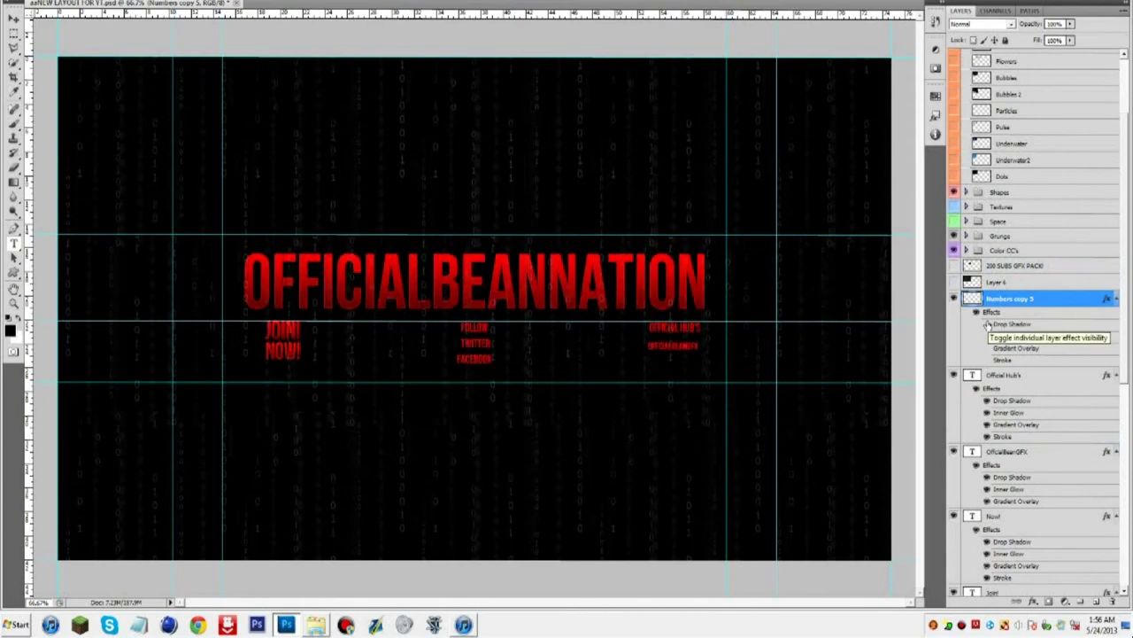
left_click(987, 324)
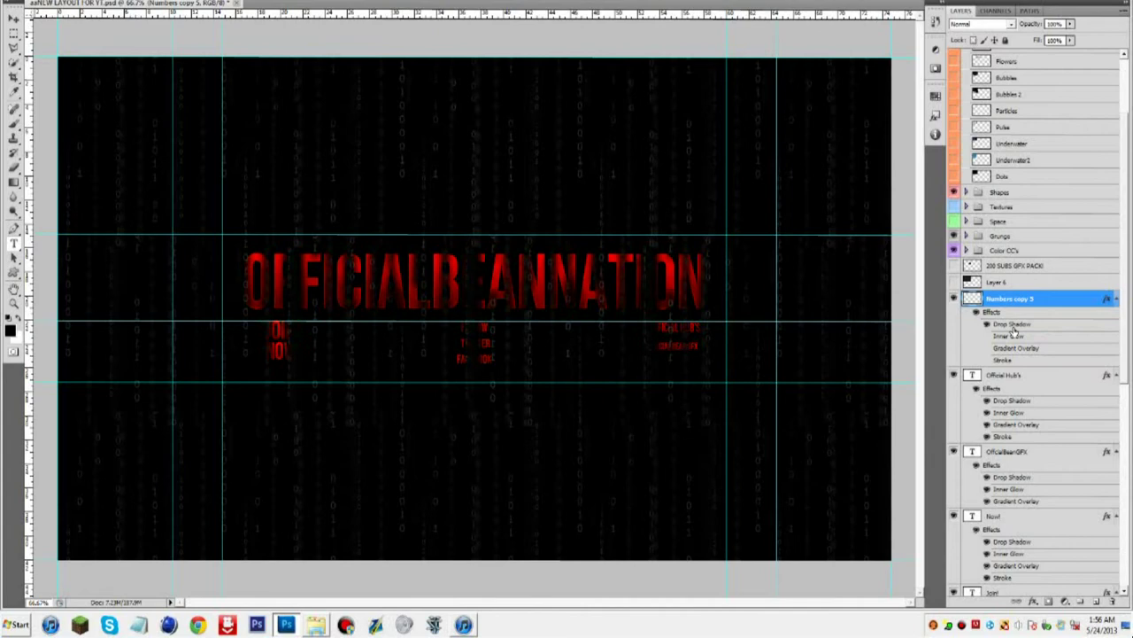
- Adjust the drop shadow's spread on the Numbers copy 5 layer, then hide the shadow
double_click(1009, 324)
left_click_drag(736, 272, 731, 271)
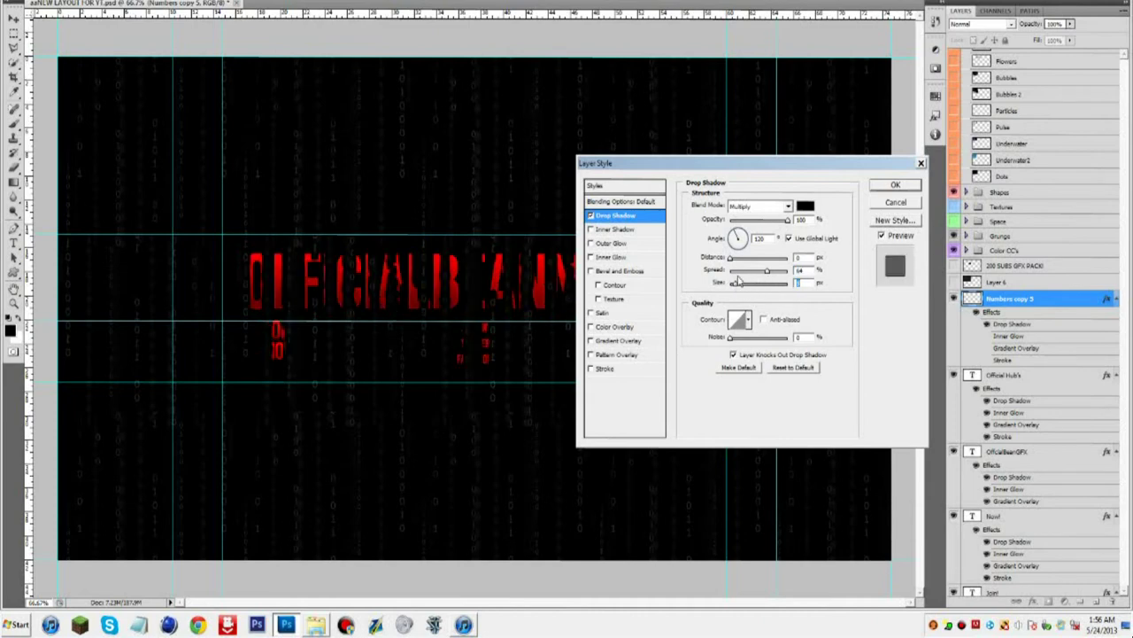
left_click(738, 272)
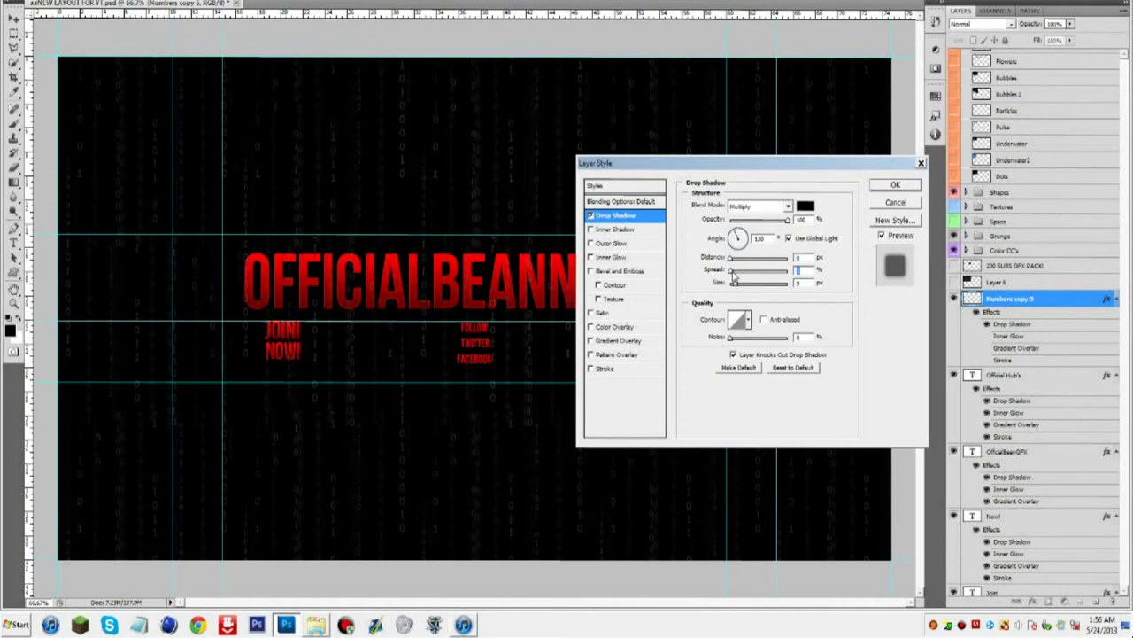
left_click_drag(733, 275, 740, 276)
left_click_drag(754, 276, 749, 278)
left_click(908, 188)
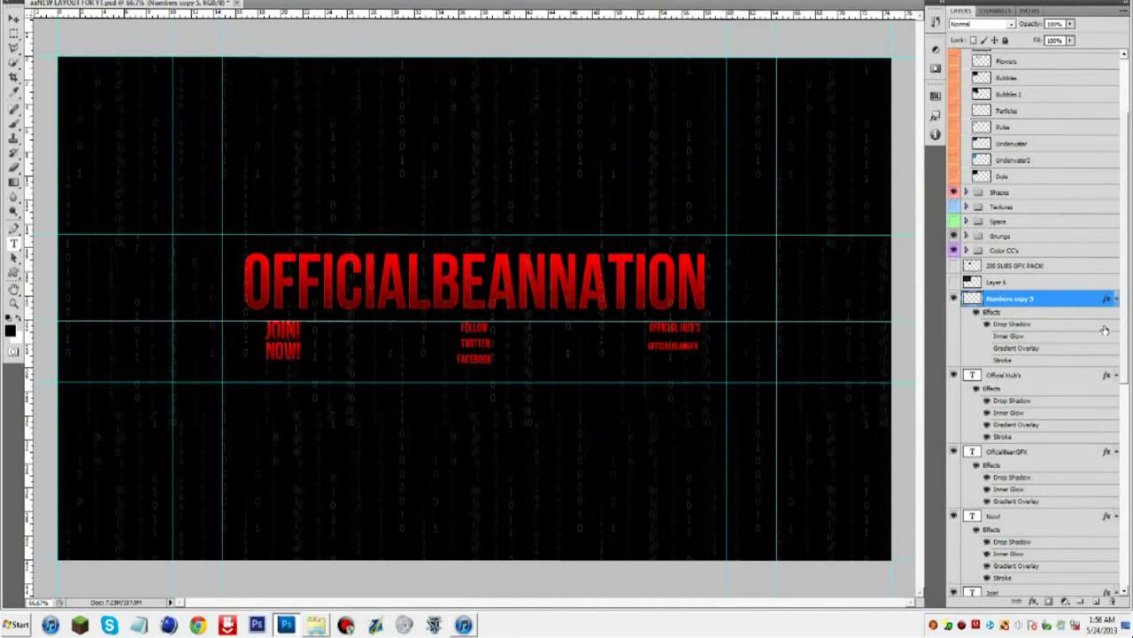
- Move the Numbers copy 5 layer back to just above the Background and collapse the Effects group
left_click_drag(1081, 301, 1078, 591)
scroll(1042, 355, "up", 15)
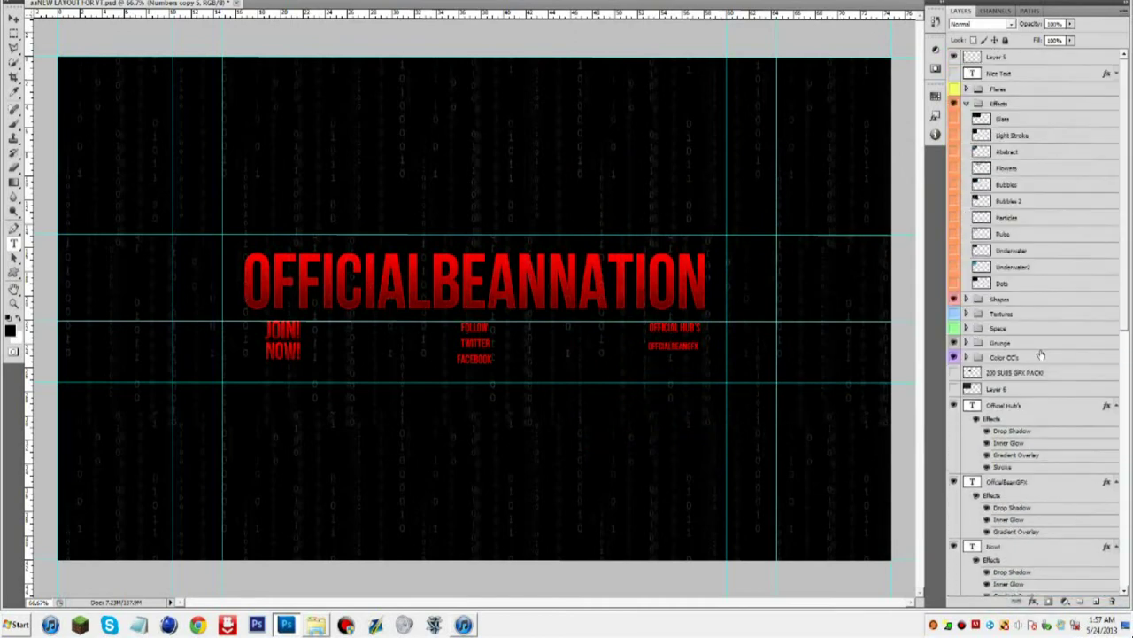
left_click(965, 104)
- Try the Blue/Purple and Red colour corrections from the Color CC's group on the banner
left_click(967, 177)
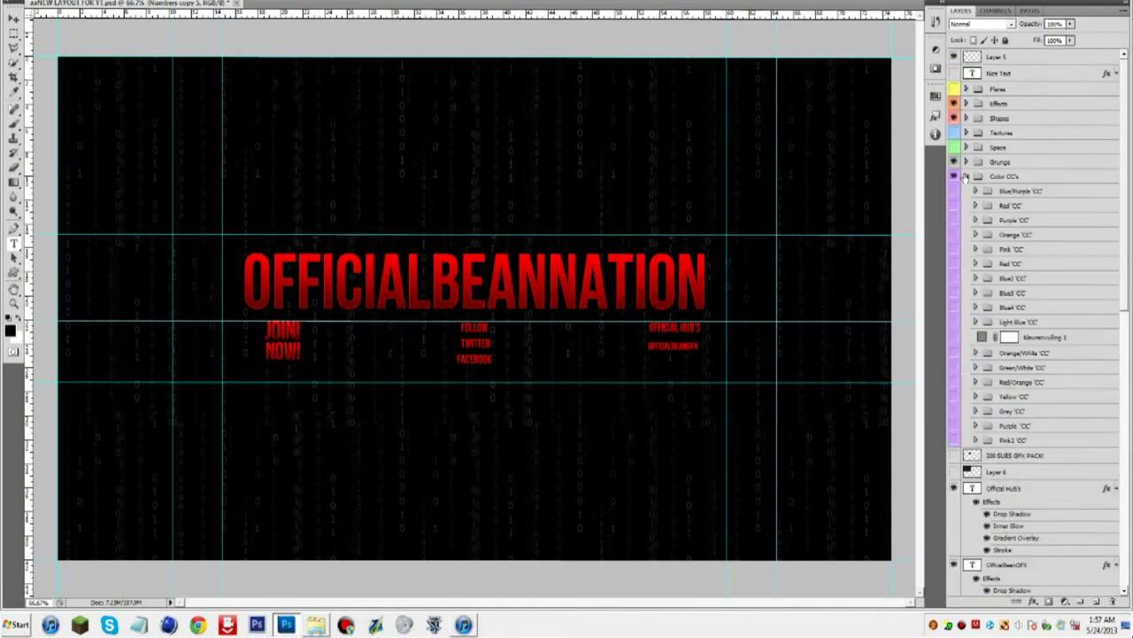
left_click(954, 192)
left_click(954, 191)
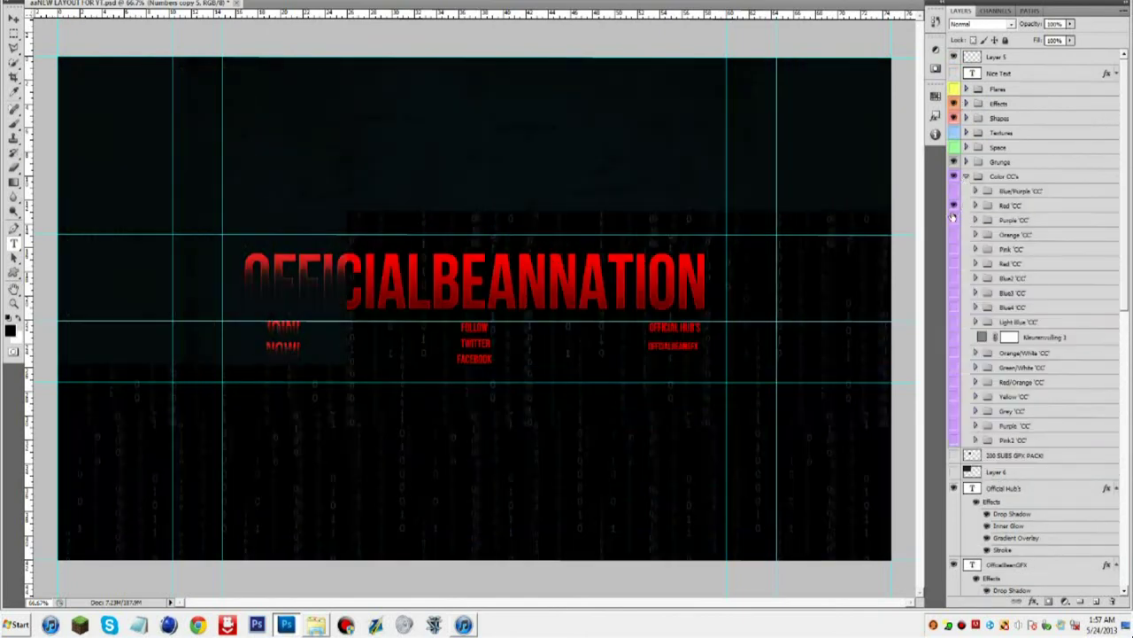
left_click(966, 176)
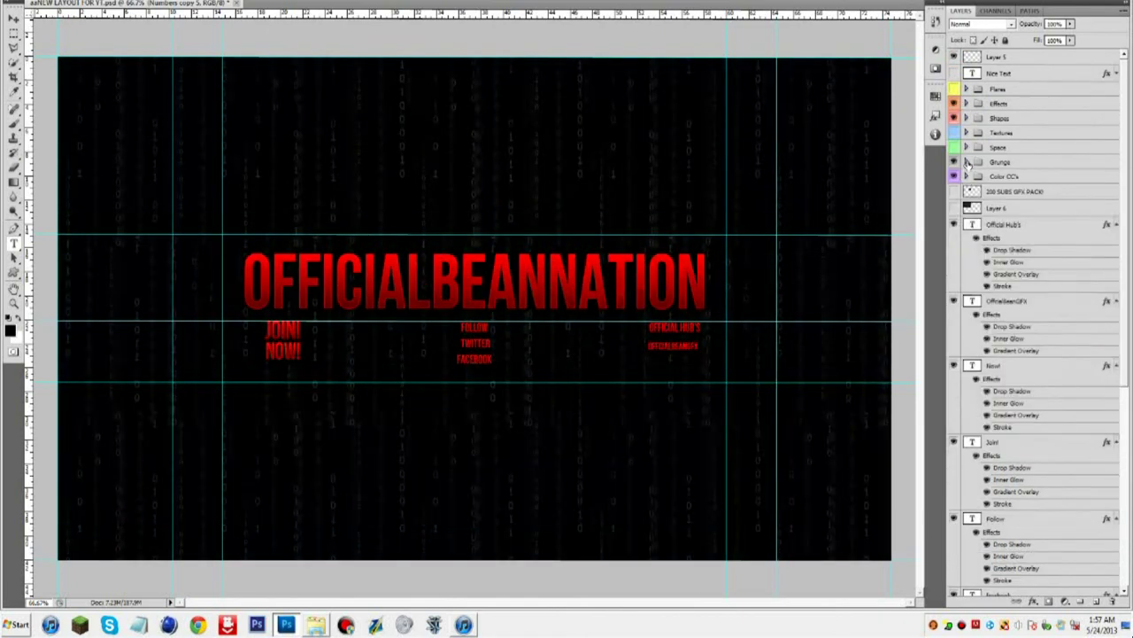
- Switch to the file explorer and open the Textures folder in GFX > BurittoloverFTW GFX Pack P1
left_click(319, 625)
left_click(283, 77)
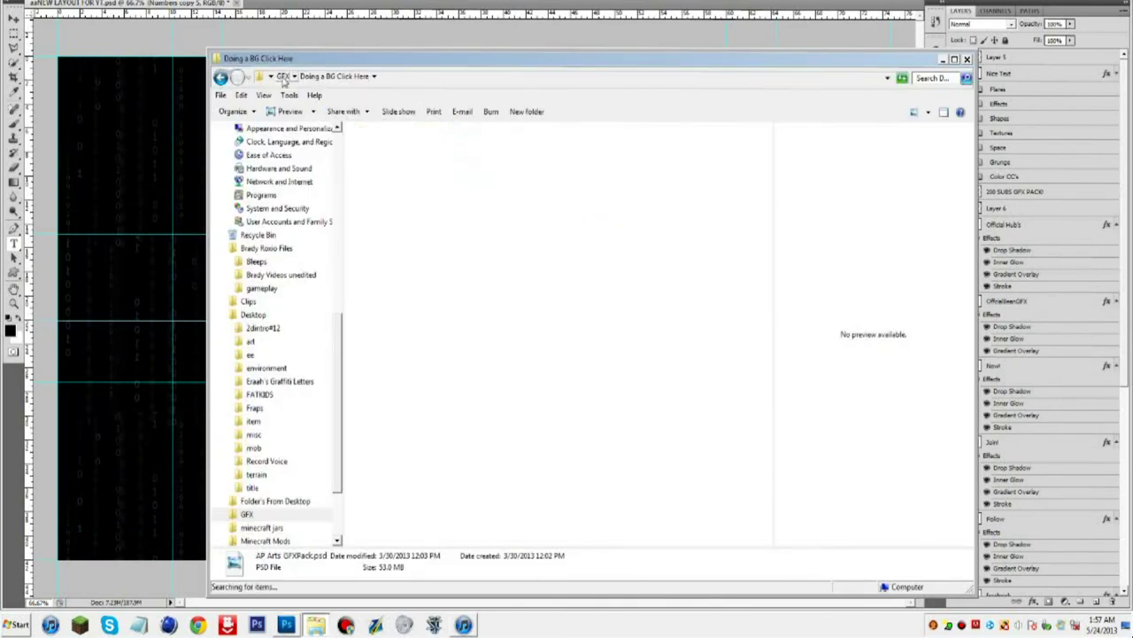
left_click(528, 228)
left_click(562, 257)
left_click(627, 178)
double_click(586, 173)
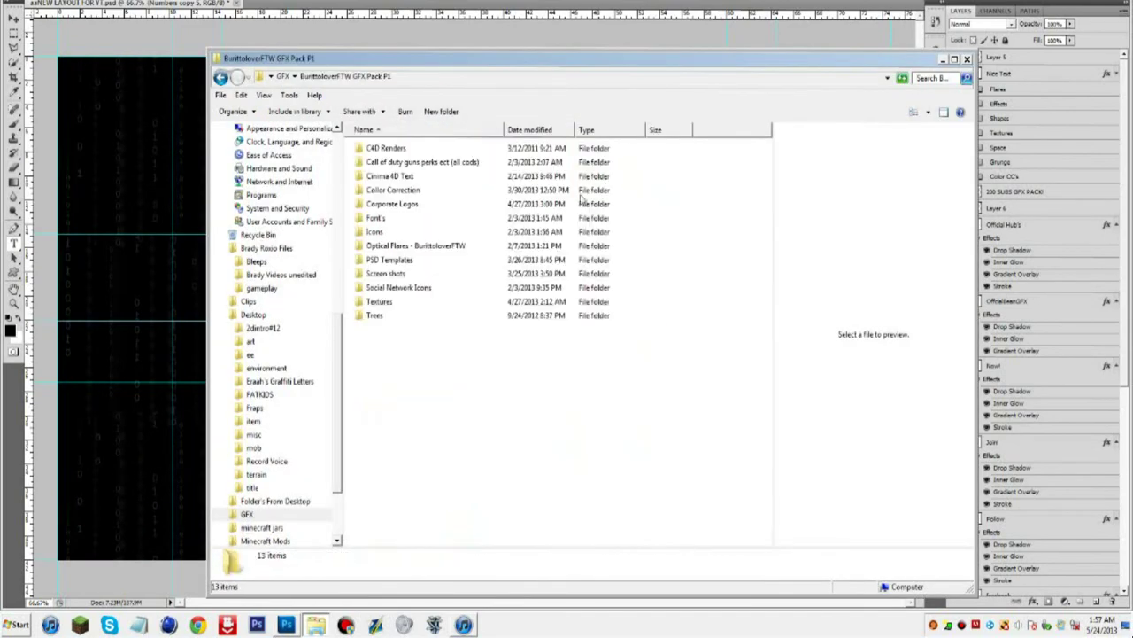
double_click(396, 319)
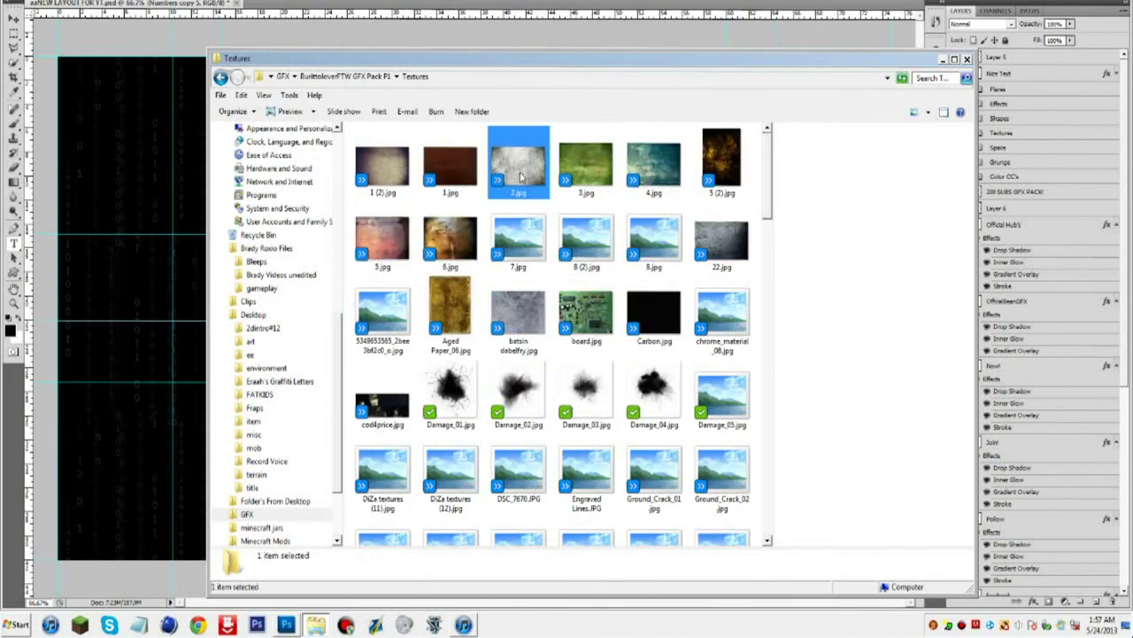
- Find a dark grunge texture in the Textures folder and place it in the banner document
scroll(558, 486, "down", 10)
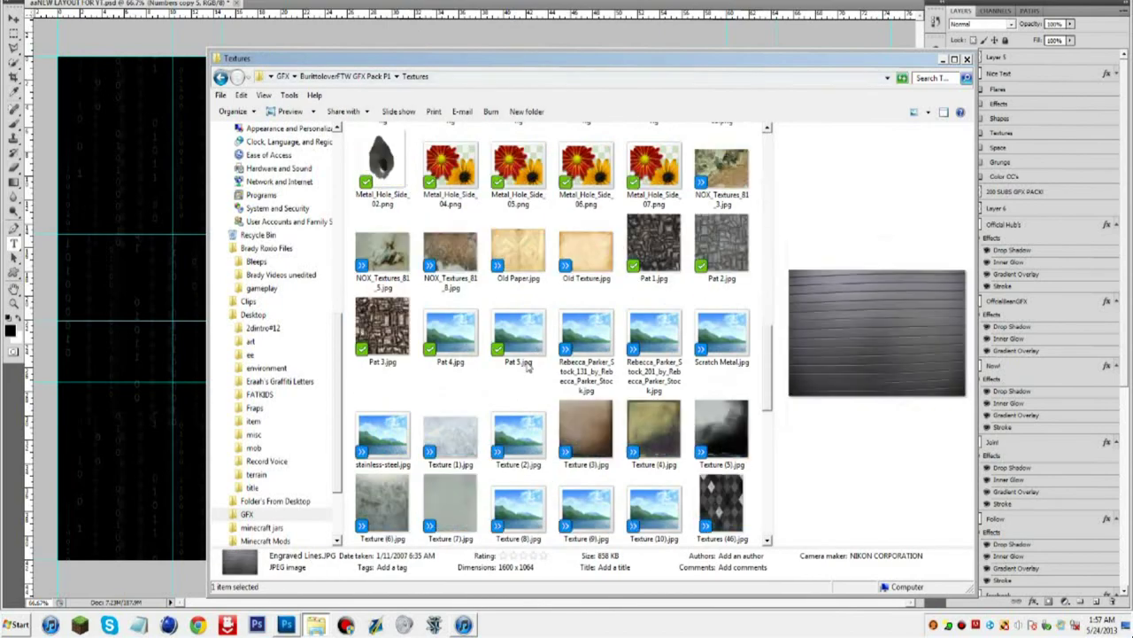
scroll(538, 367, "down", 5)
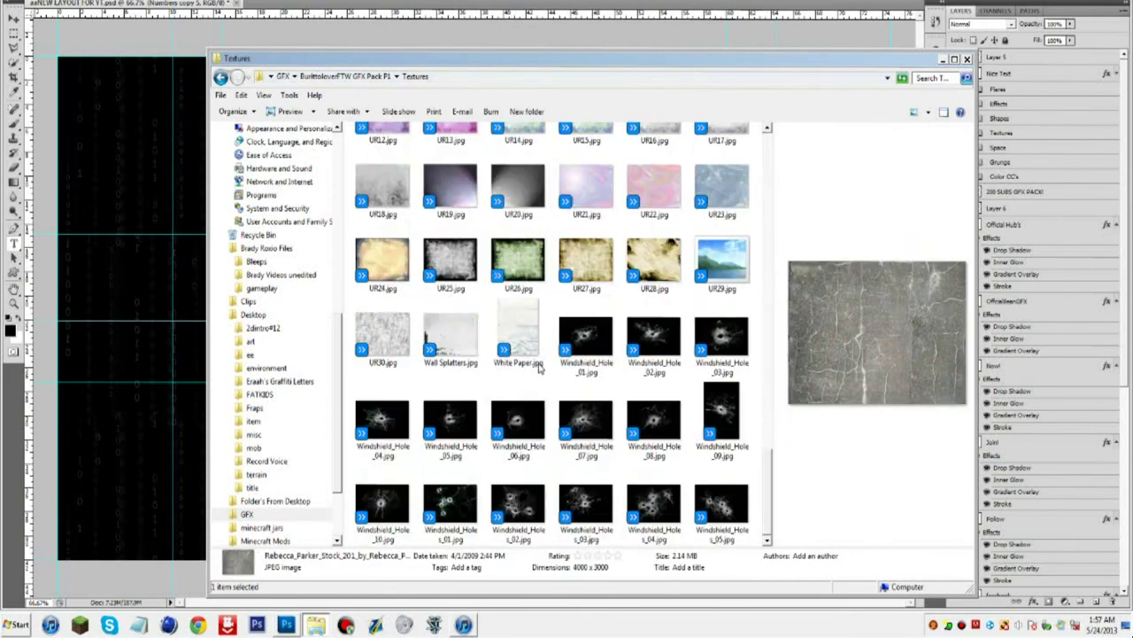
left_click(524, 256)
left_click(462, 271)
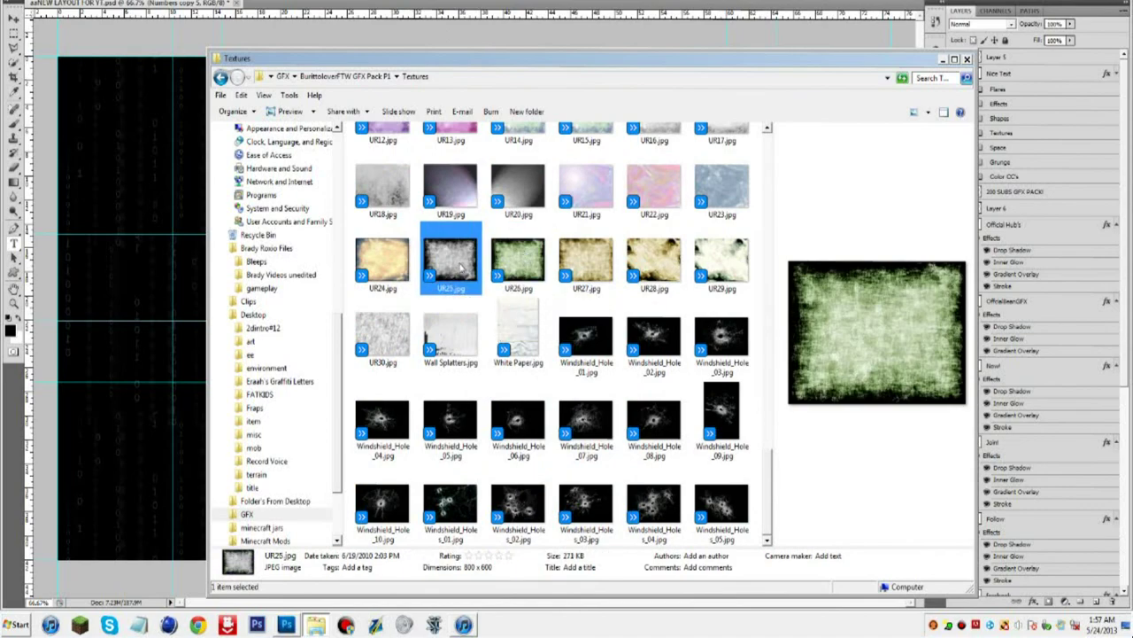
left_click(408, 328)
scroll(479, 327, "up", 10)
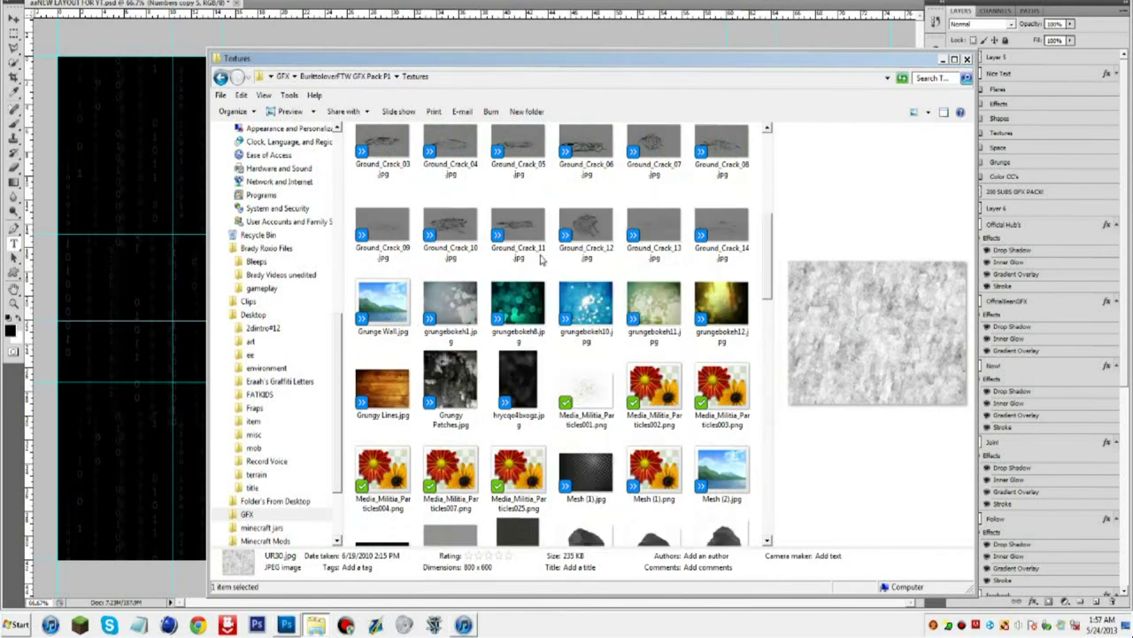
left_click_drag(524, 386, 195, 313)
left_click_drag(439, 320, 189, 321)
- Rotate the placed grunge texture 90° clockwise and align it with the canvas's upper-left corner
right_click(261, 344)
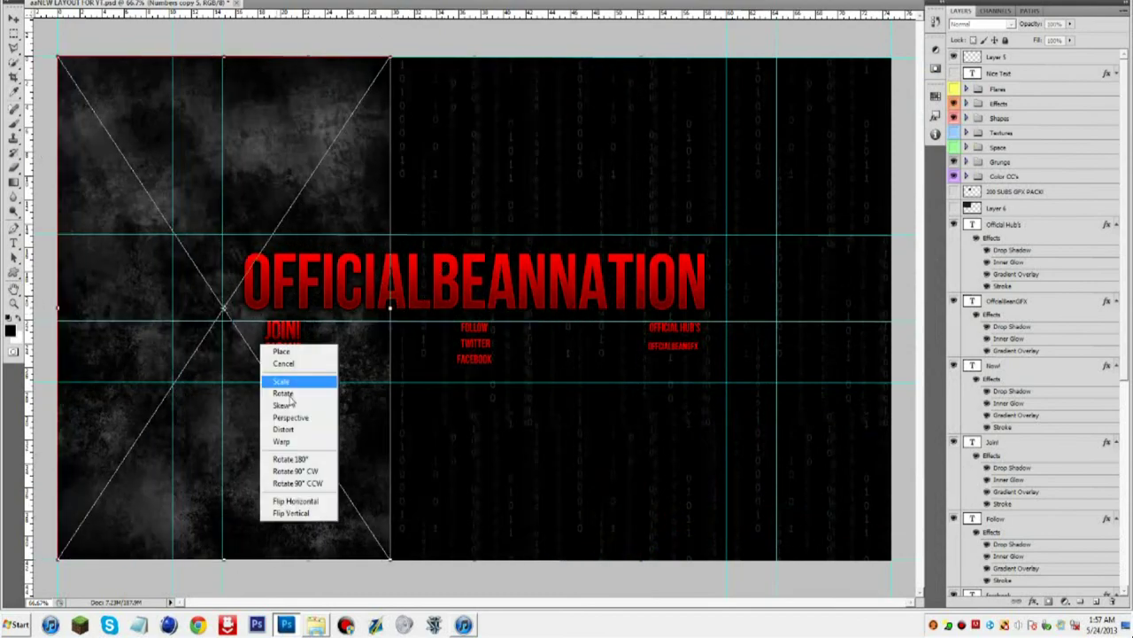
left_click(330, 472)
left_click_drag(324, 413, 393, 338)
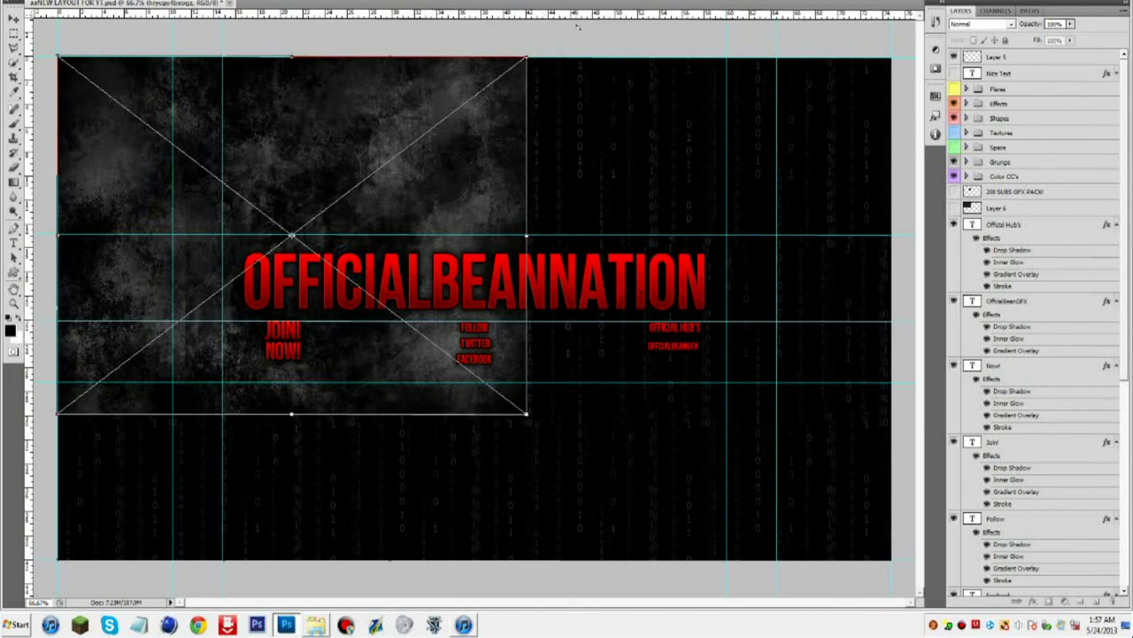
- Set the grunge texture's blend mode to Screen and lower its opacity to about 38%
left_click(1018, 24)
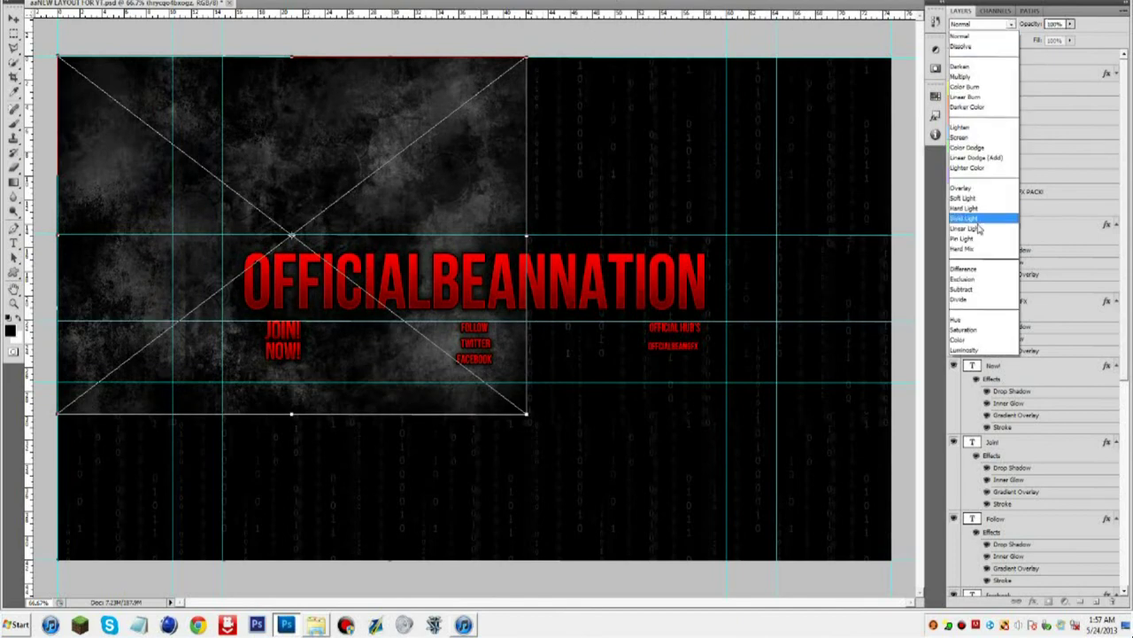
left_click(972, 143)
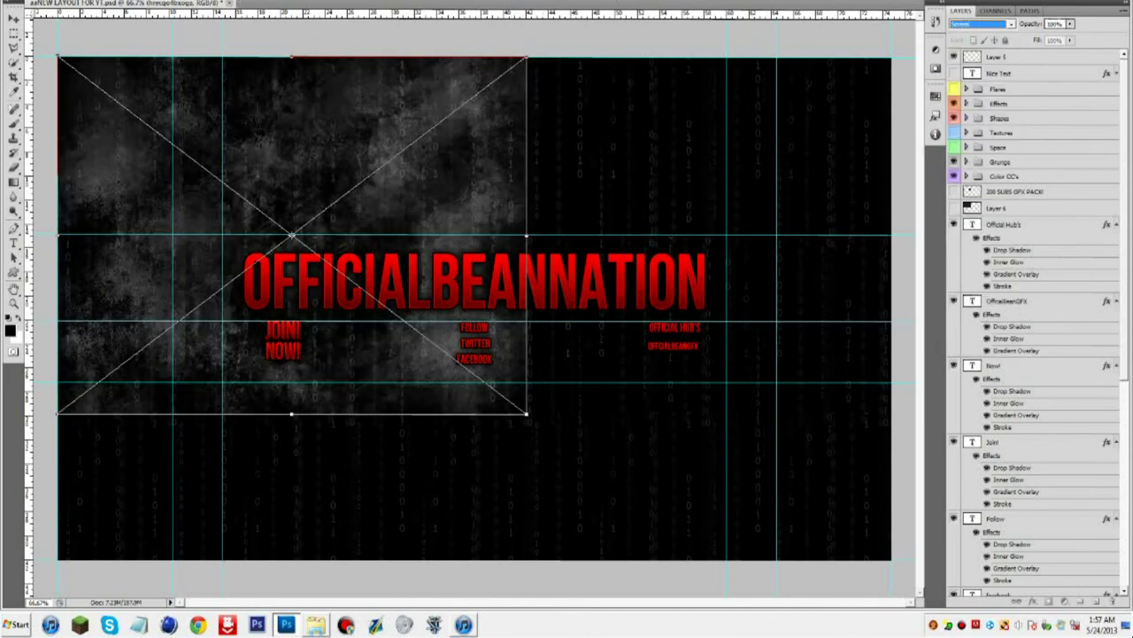
left_click(1069, 24)
left_click_drag(1040, 37, 1035, 42)
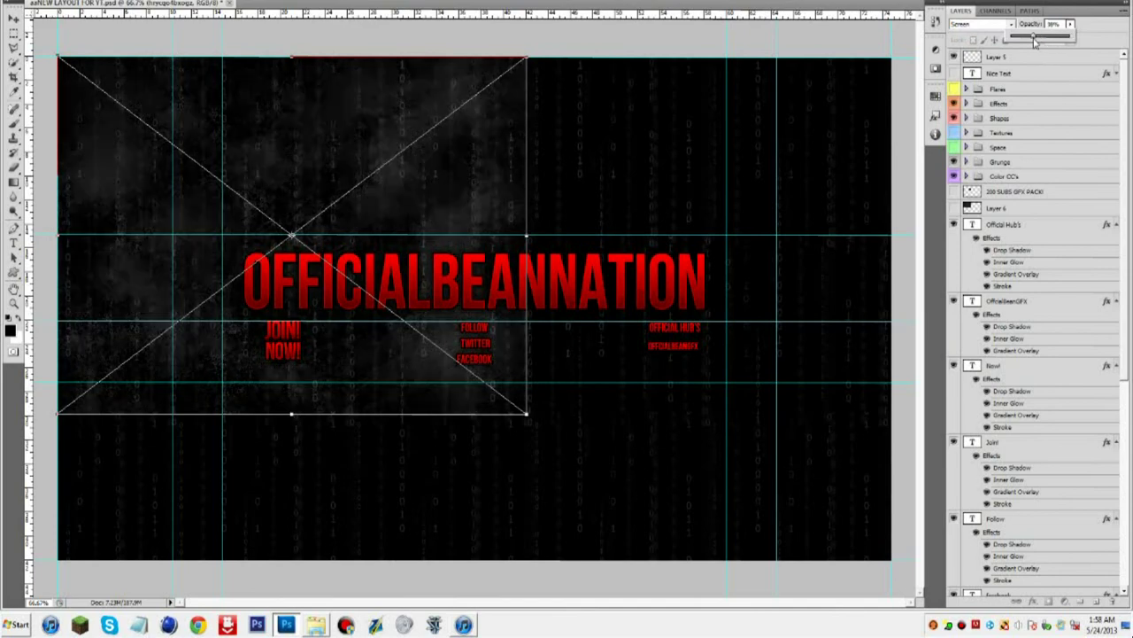
- Scale the placed grunge texture down toward the canvas's upper-left corner so it spans nearly half the canvas width
left_click(1091, 25)
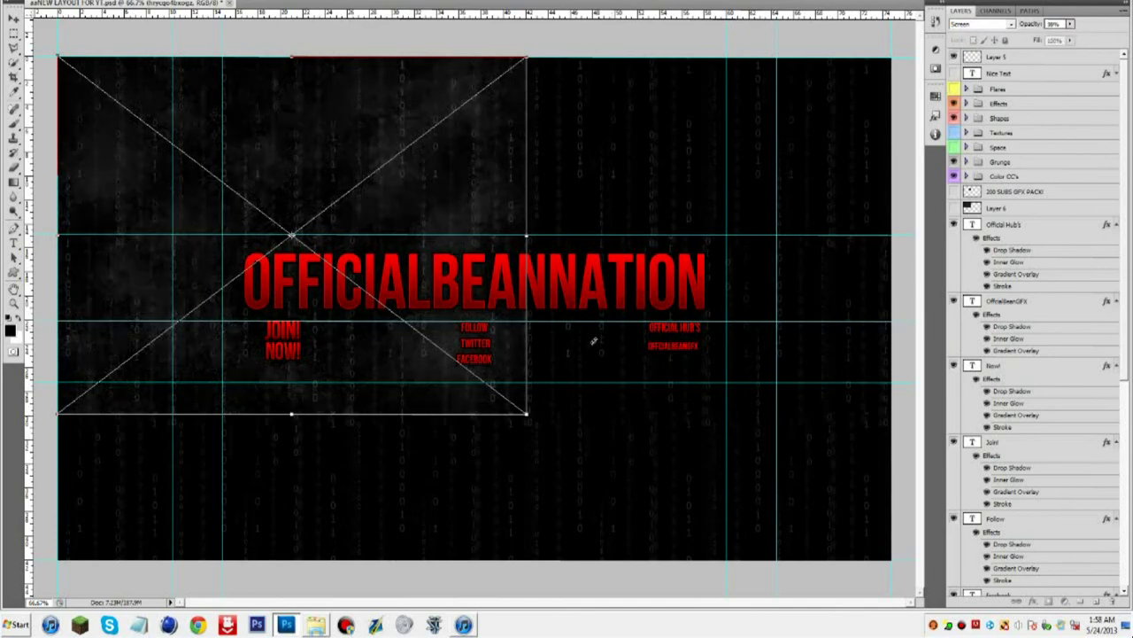
left_click_drag(527, 414, 454, 358)
key("Return")
- Duplicate the grunge texture layer and place the reoriented copy directly below the original along the canvas's left edge
scroll(998, 472, "down", 10)
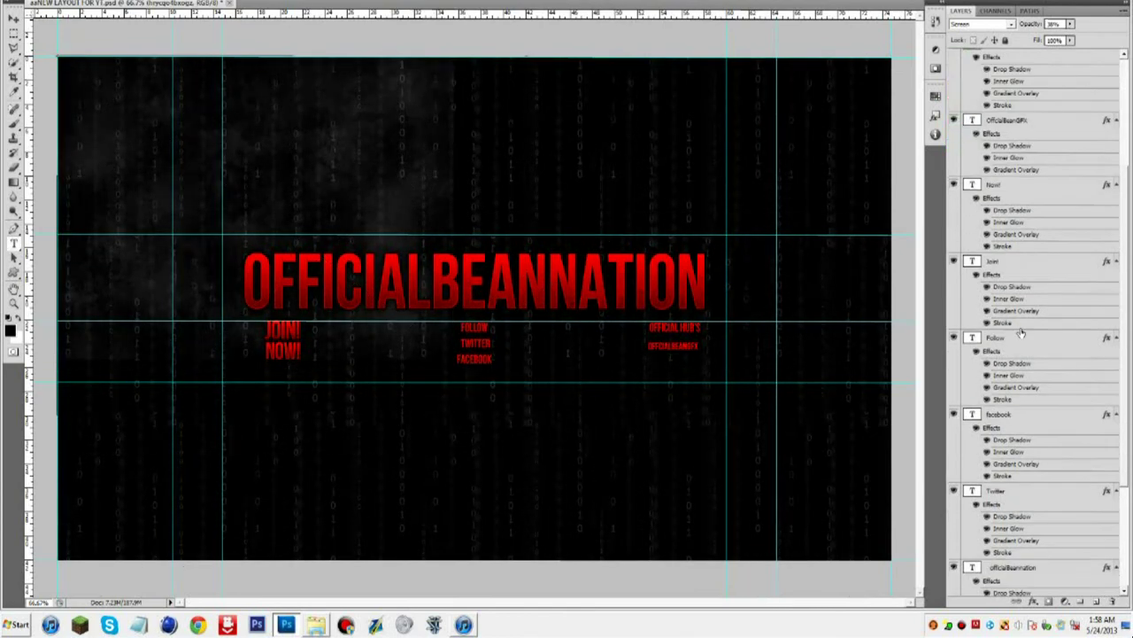
left_click(1057, 220)
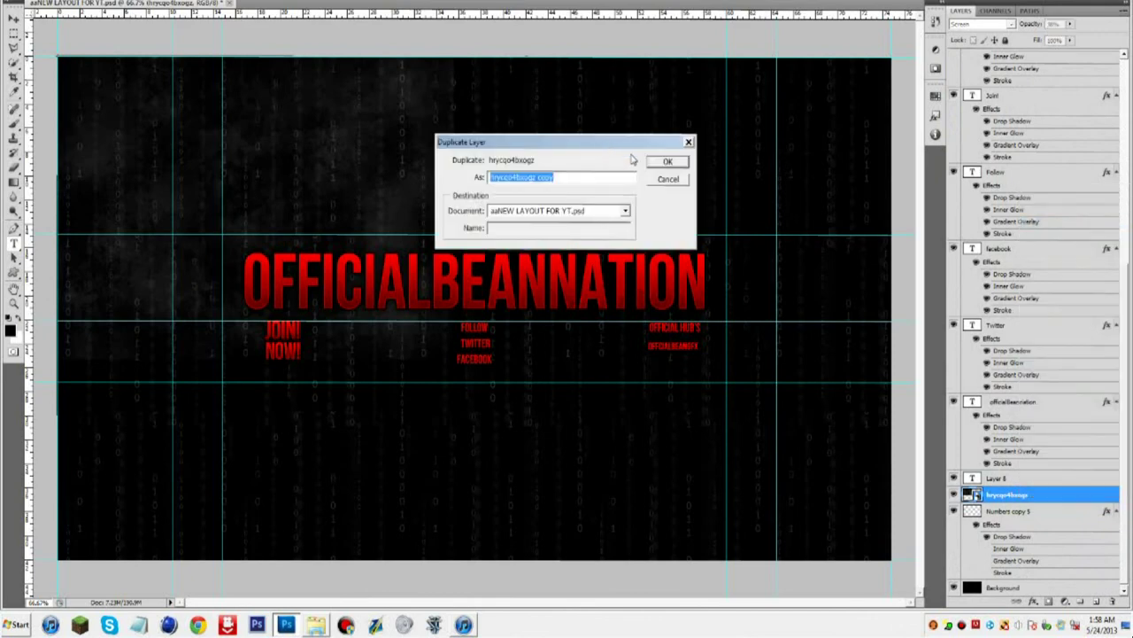
key("Return")
key("ctrl+t")
left_click_drag(337, 416, 314, 517)
right_click(315, 494)
left_click(353, 429)
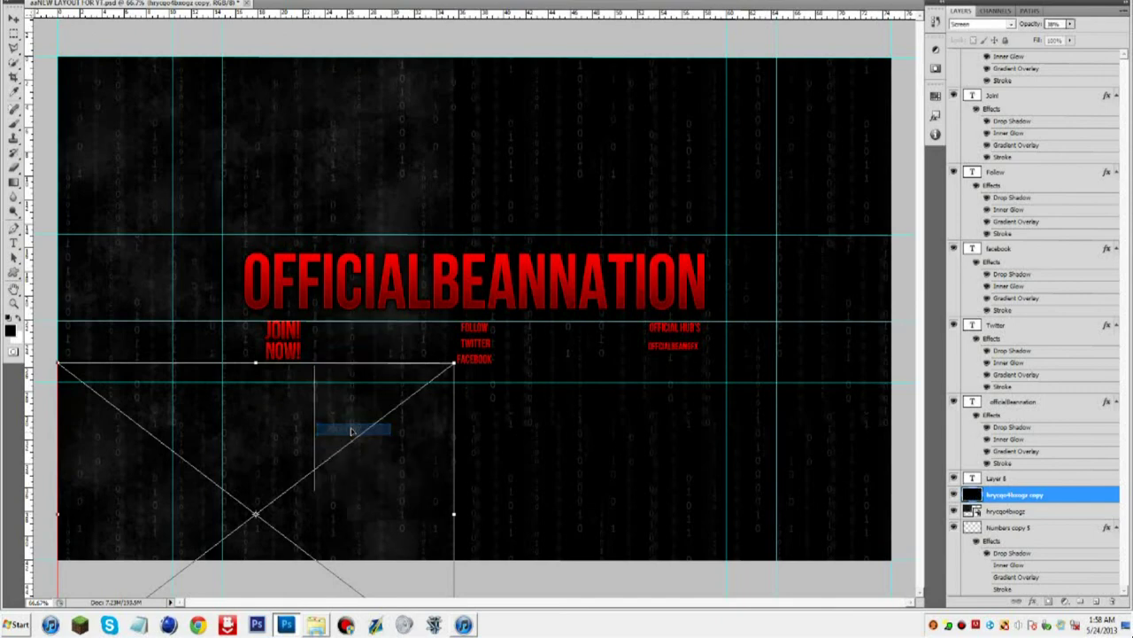
left_click(607, 2)
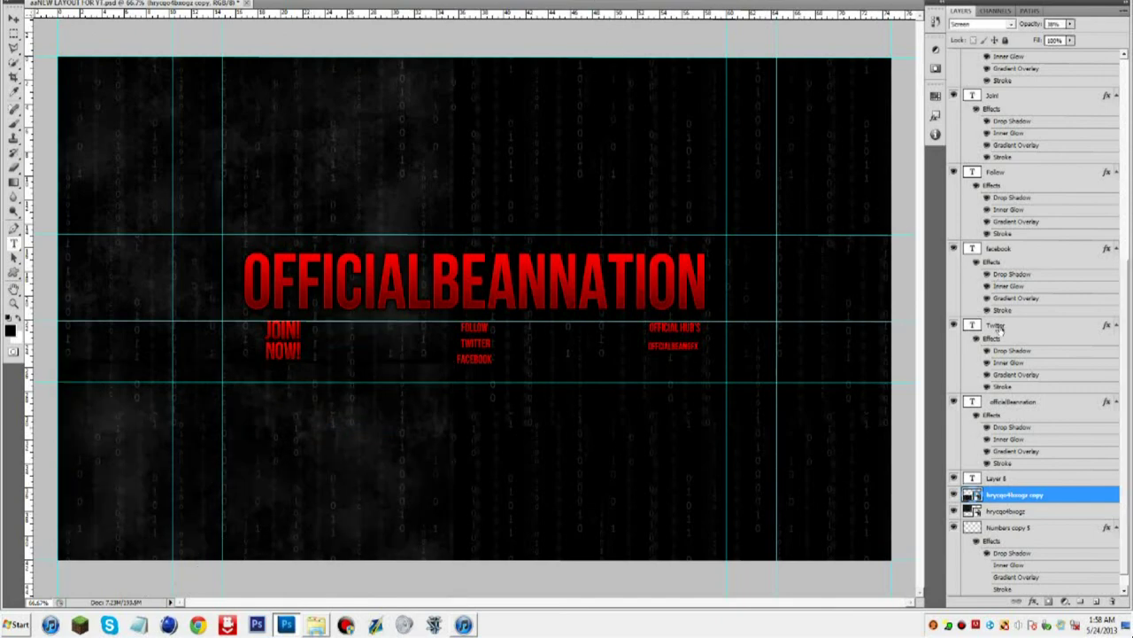
- Nudge the texture copy up slightly against the original and merge the two grunge layers into one
key("ctrl+t")
key("Up")
key("Up")
key("Up")
key("Up")
key("Up")
key("Up")
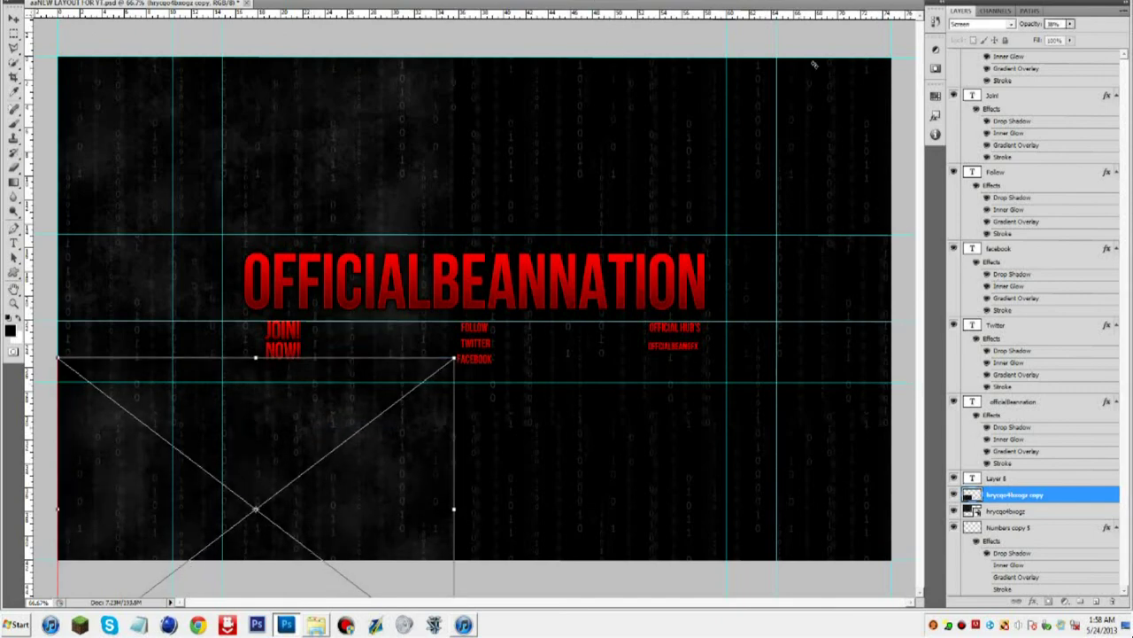
left_click(613, 3)
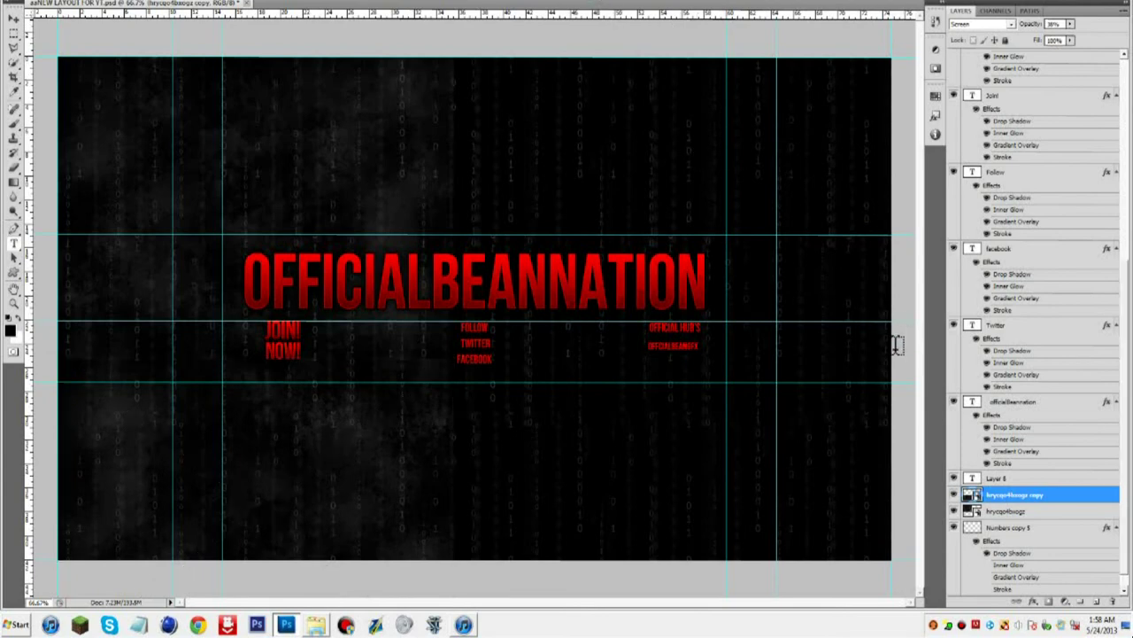
right_click(1085, 518)
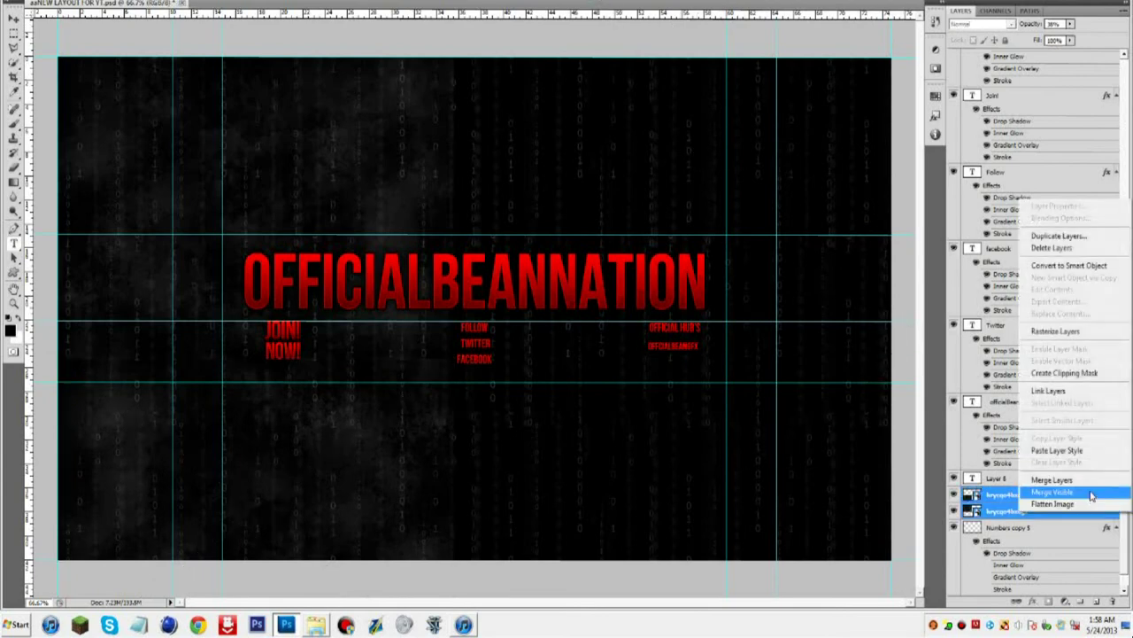
left_click(1054, 491)
- Duplicate the merged grunge layer and move the copy across to cover the right half of the canvas
right_click(1043, 495)
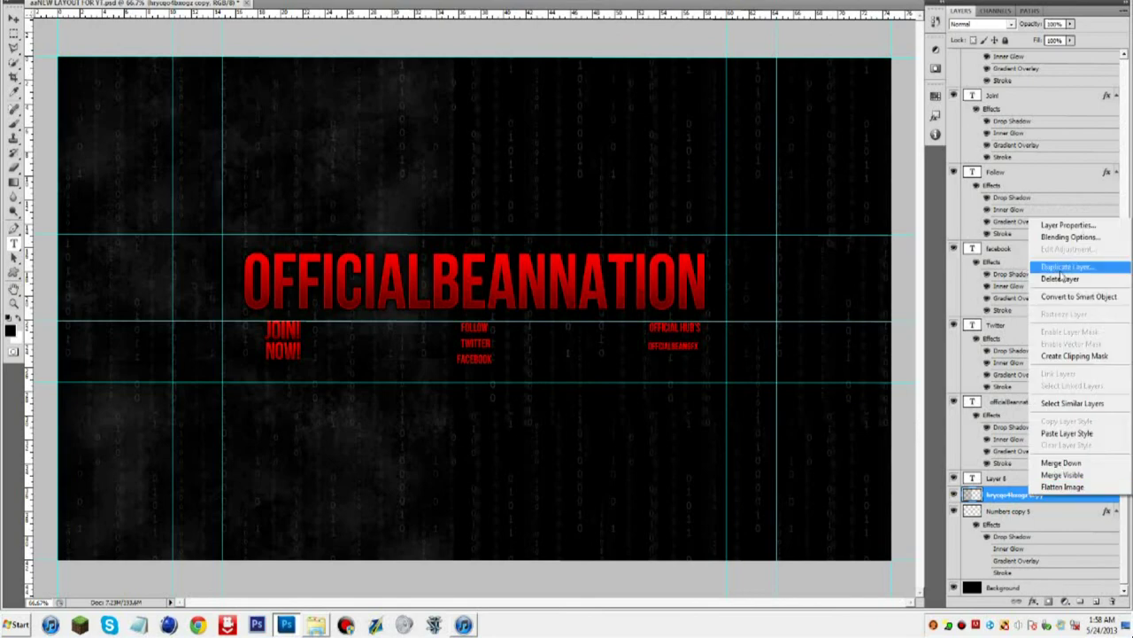
left_click(1049, 270)
key("Return")
key("ctrl+t")
left_click_drag(341, 302, 750, 298)
key("Return")
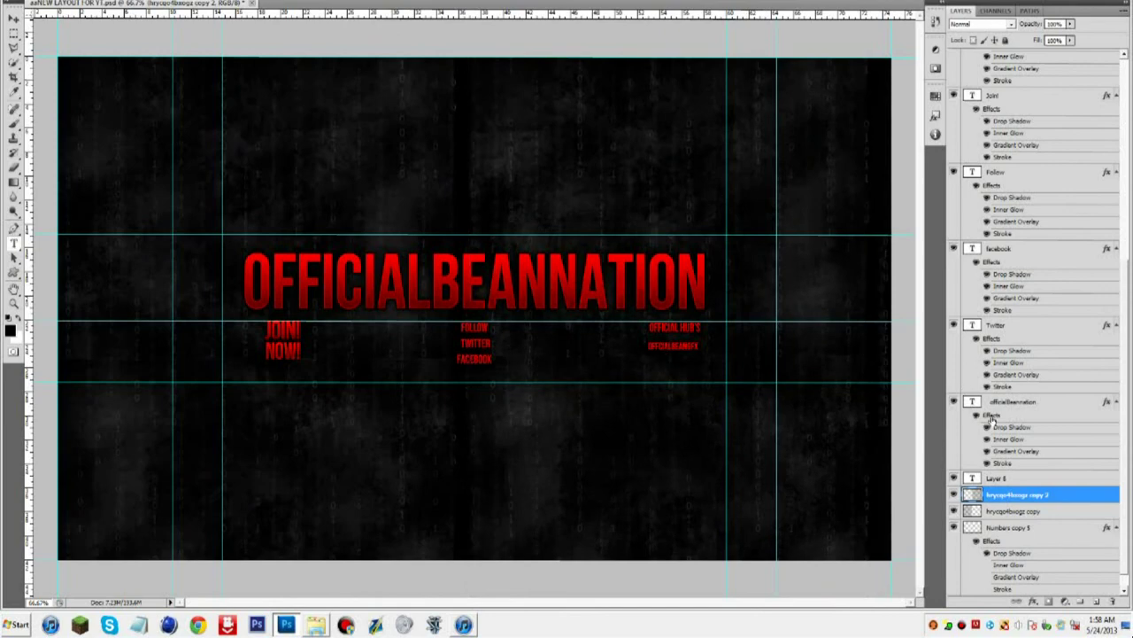
- Merge the left and right grunge texture layers into a single layer
left_click(1071, 515, "shift")
right_click(1070, 514)
left_click(1068, 479)
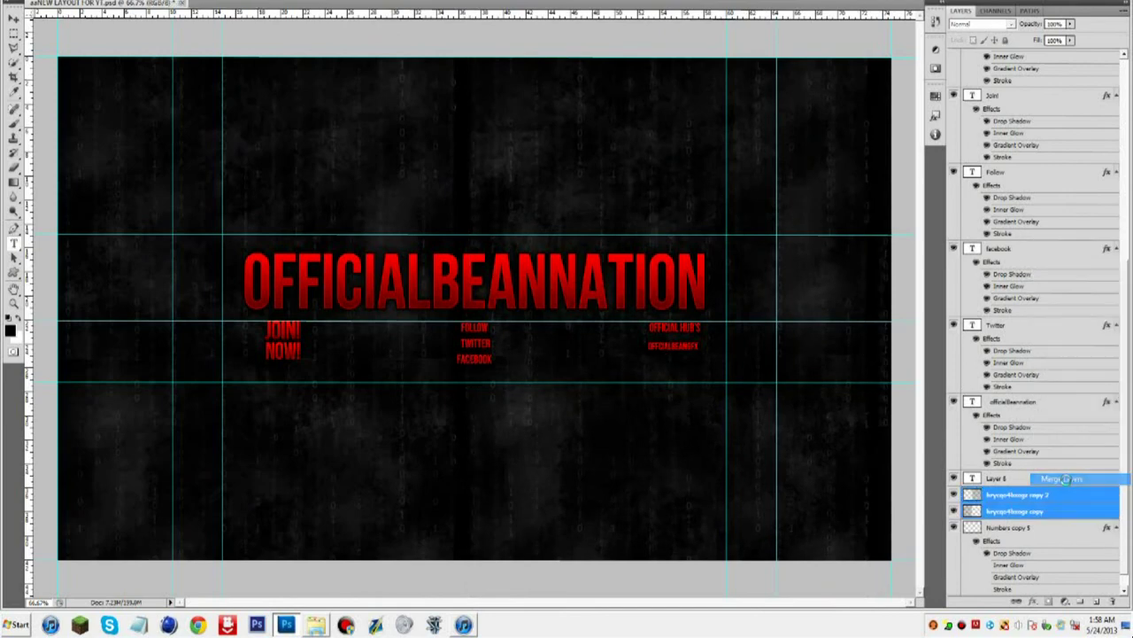
- Set the merged grunge layer's opacity to 50% and add a red Color Overlay with the Overlay blend mode
double_click(1103, 495)
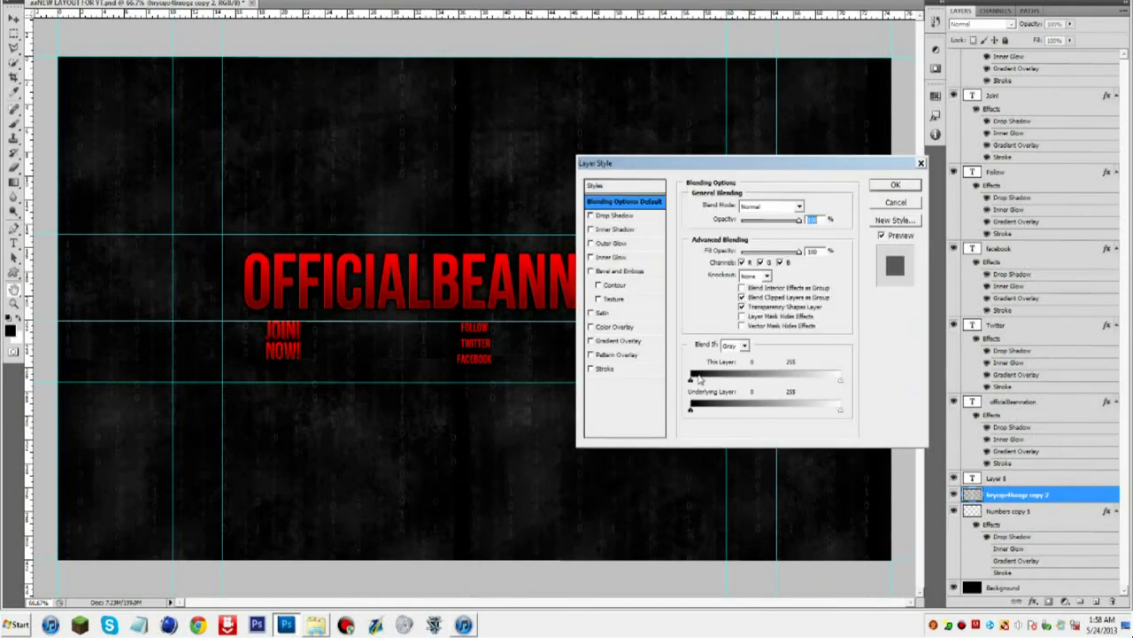
type("50")
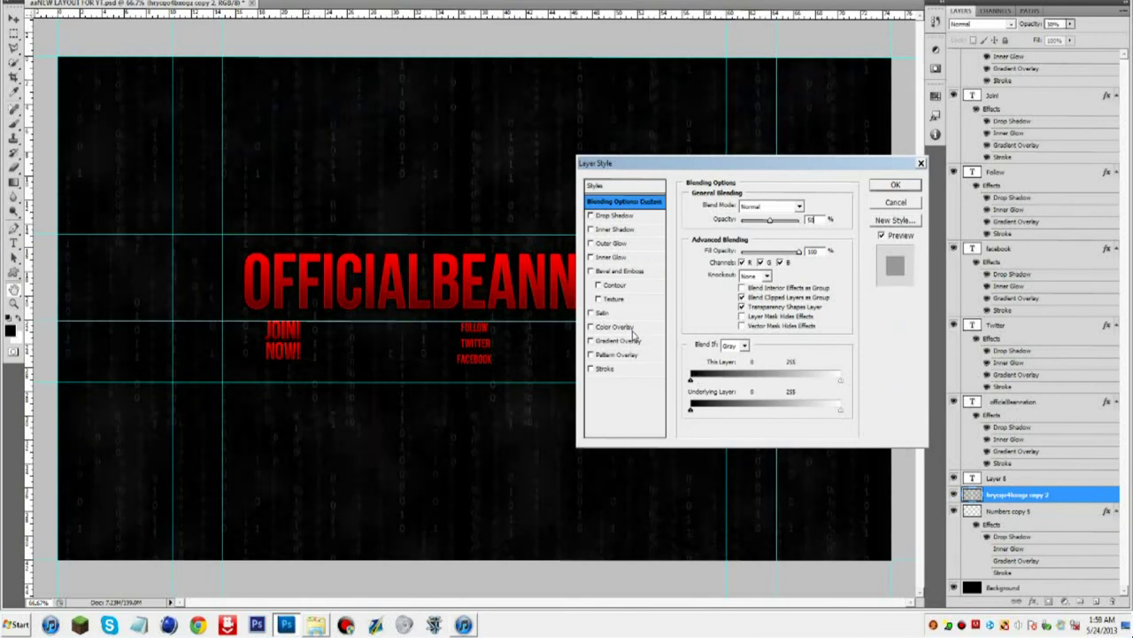
left_click(593, 326)
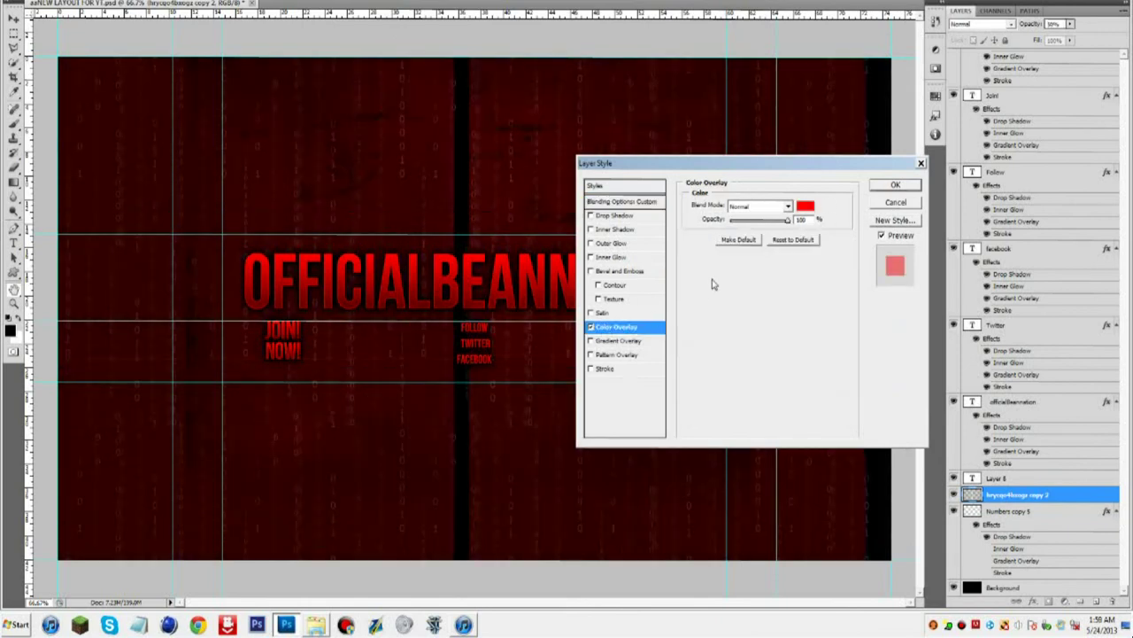
left_click(778, 208)
left_click(749, 381)
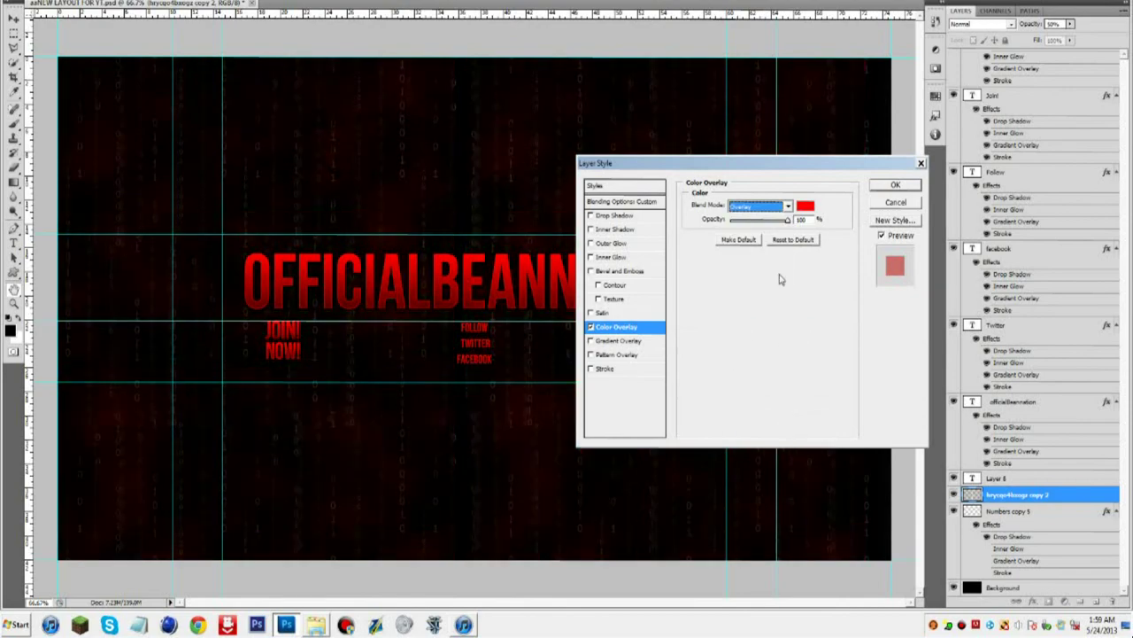